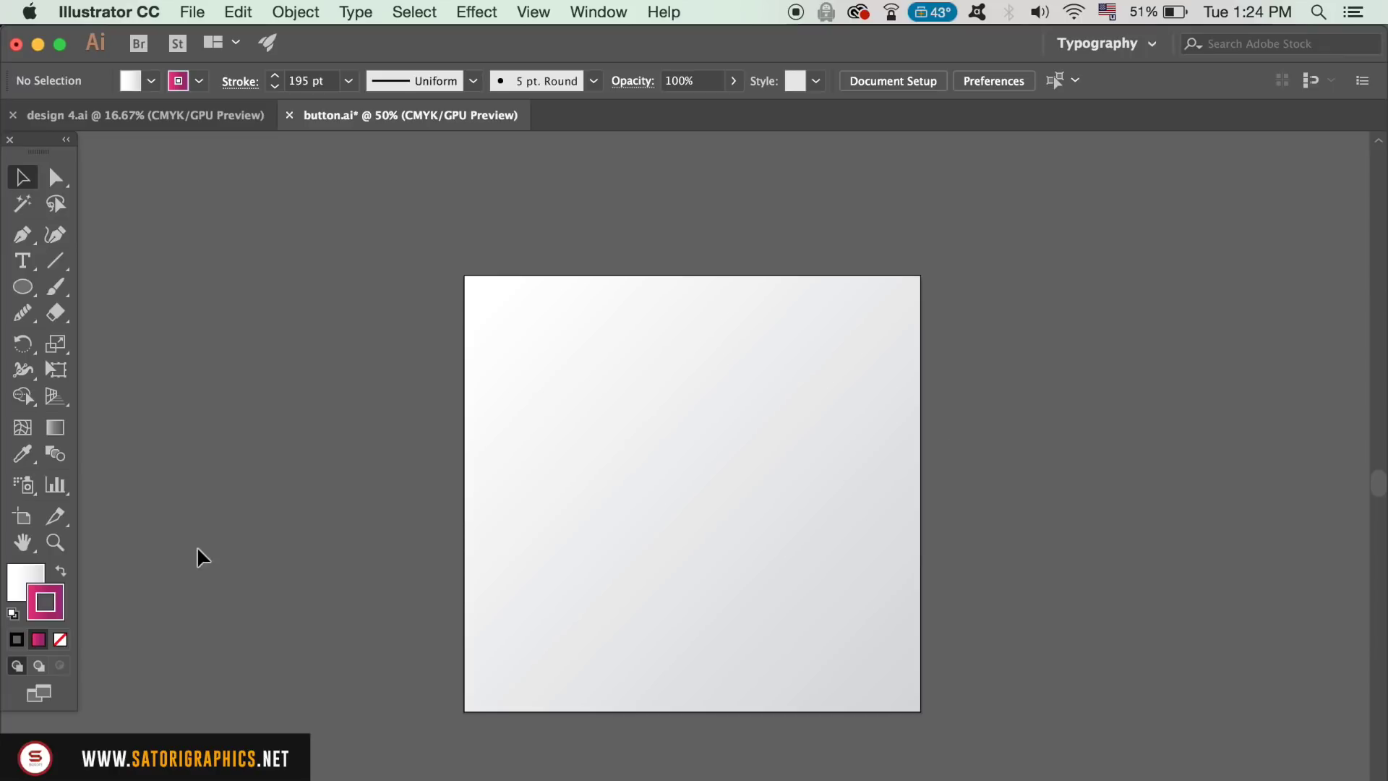
- Swap fill and stroke so magenta becomes the fill and white the stroke
left_click(61, 573)
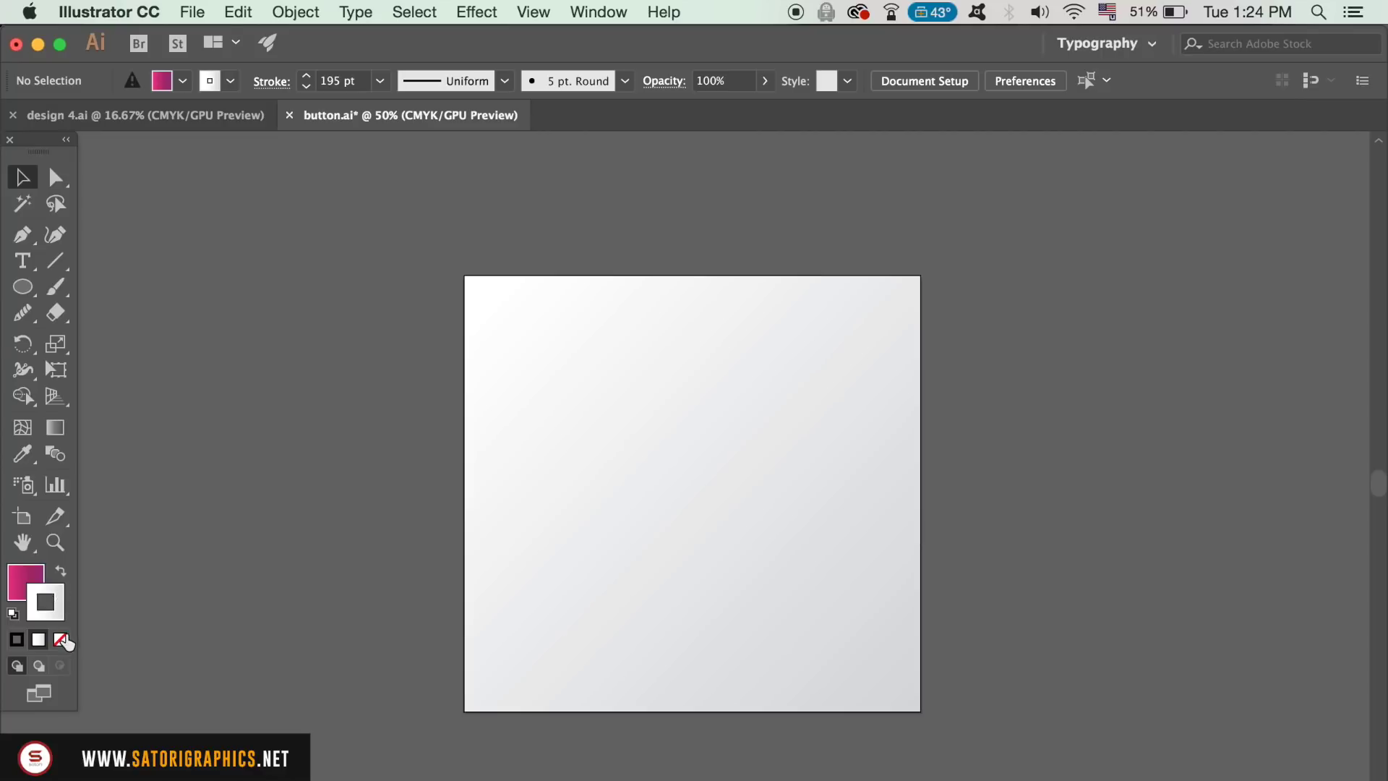
- Set the stroke to None and draw a large circle on the artboard
left_click(61, 638)
left_click(36, 589)
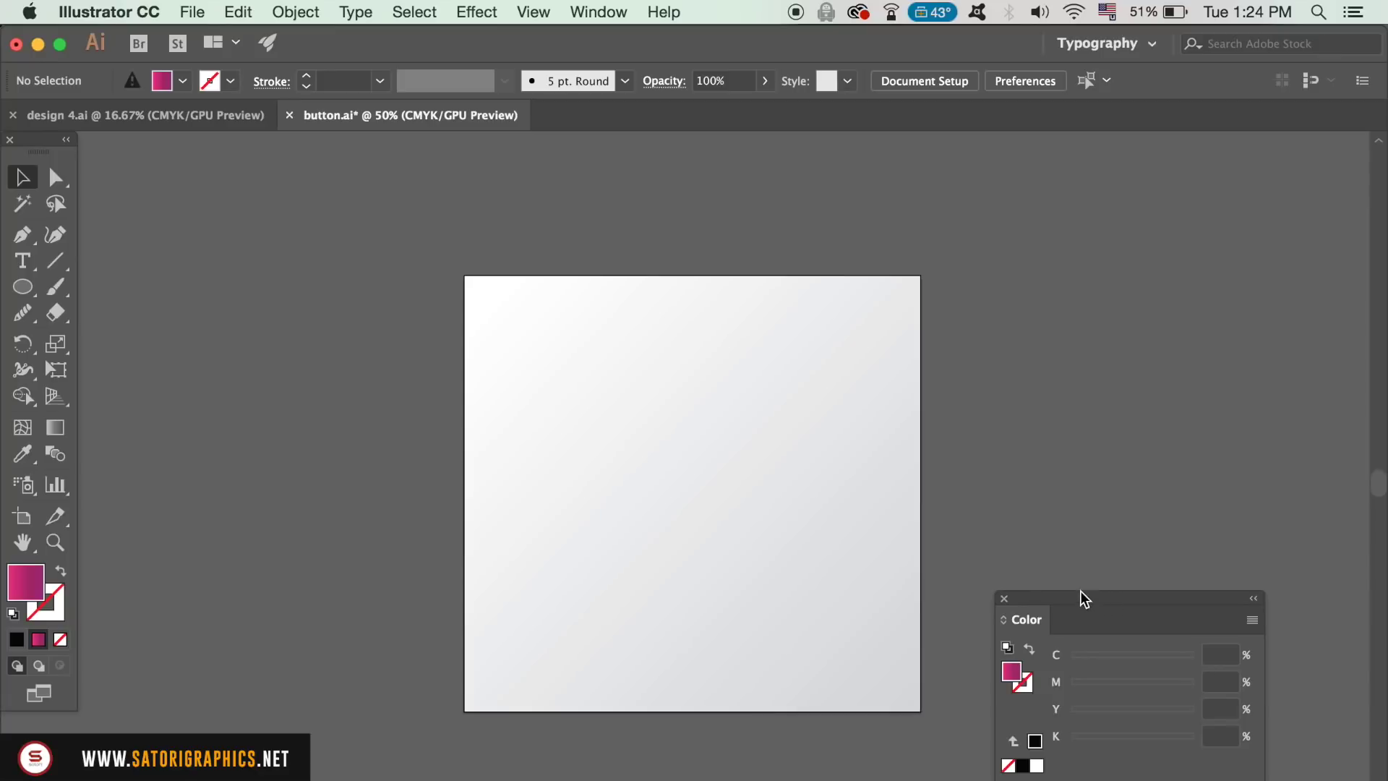
left_click(1003, 598)
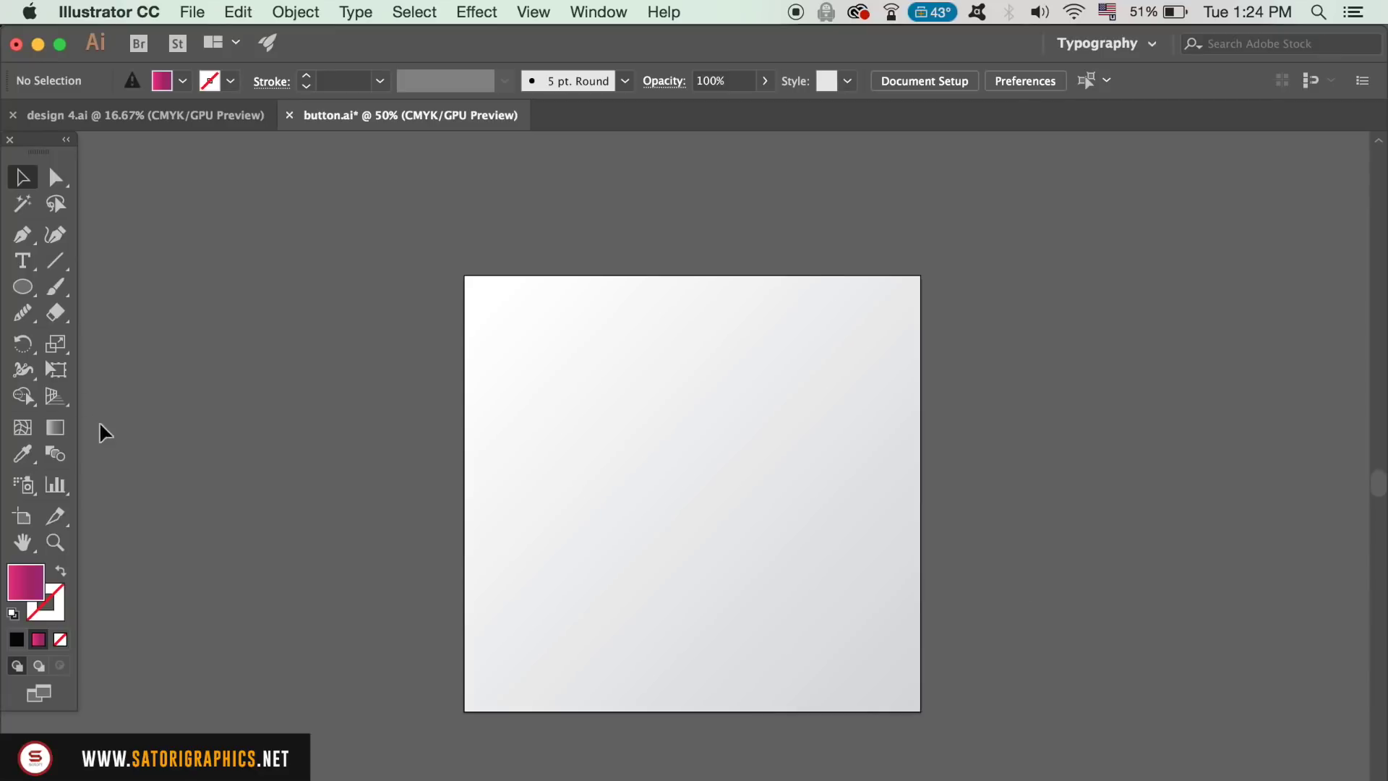
left_click(22, 286)
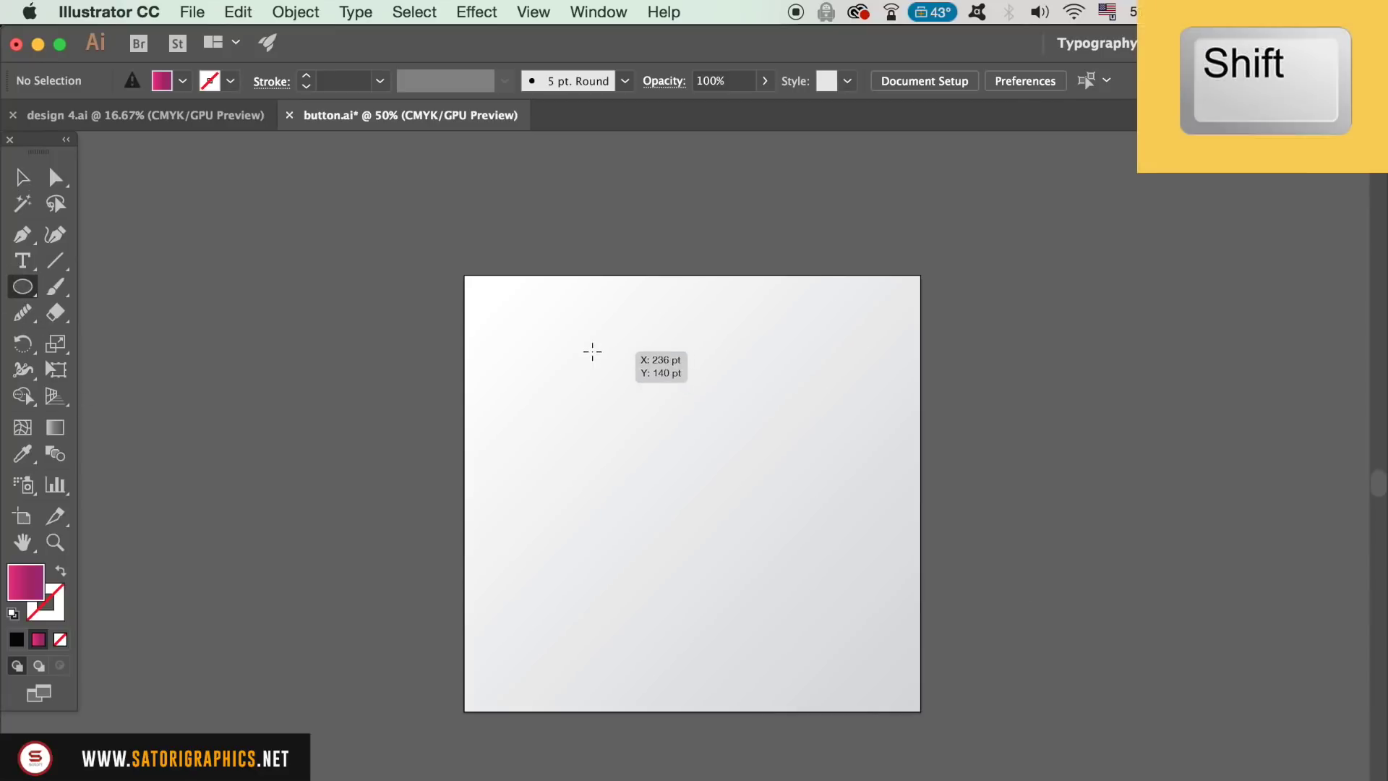
left_click_drag(537, 336, 869, 673)
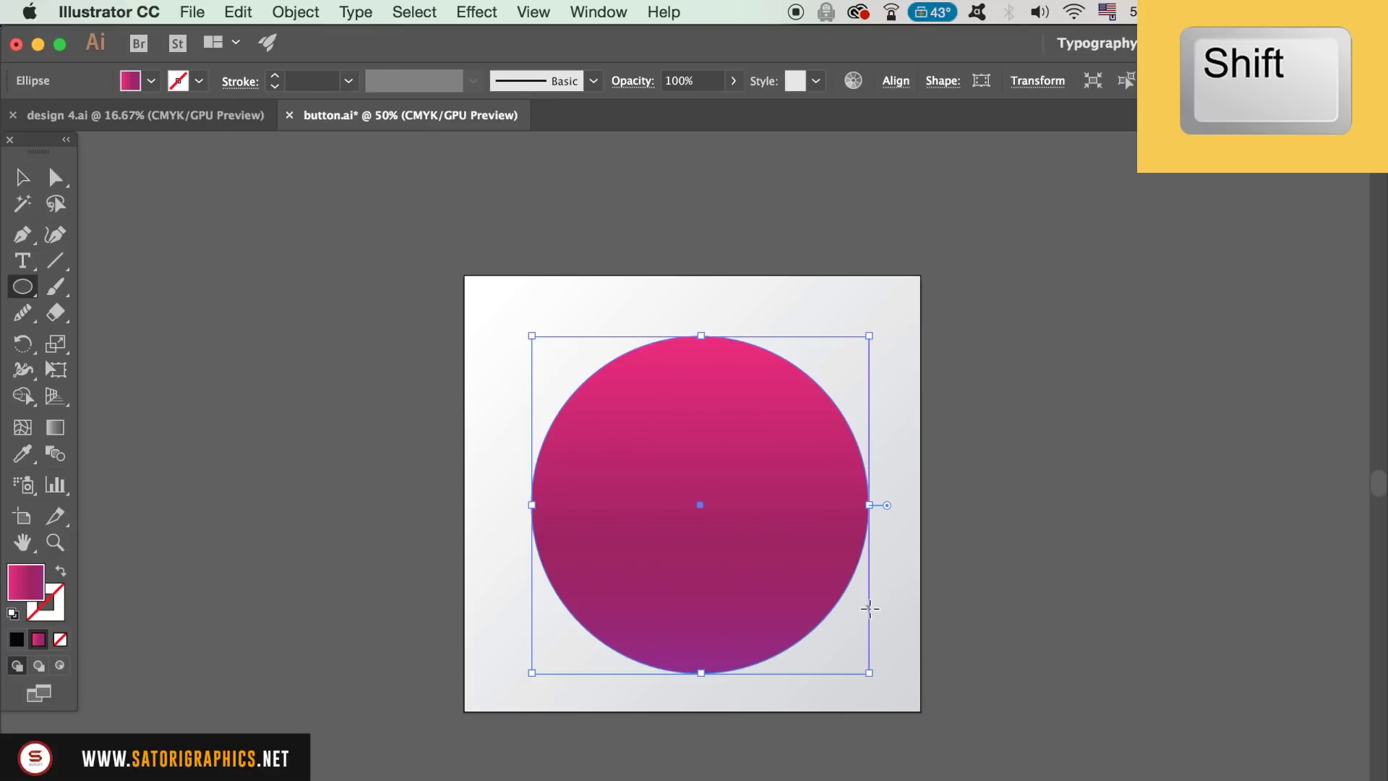
left_click(23, 178)
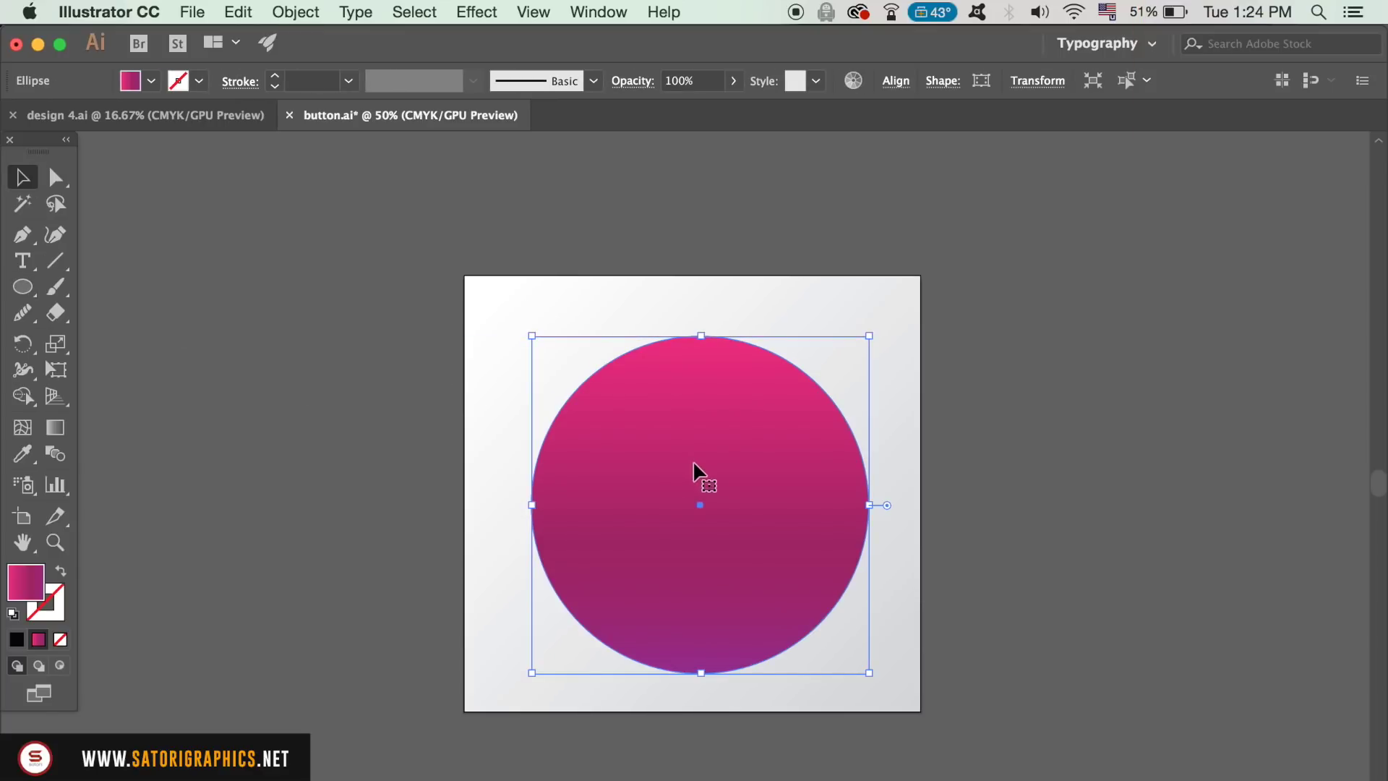
- Darken the right gradient stop toward purple and move the middle stop to 66.5%
left_click(607, 12)
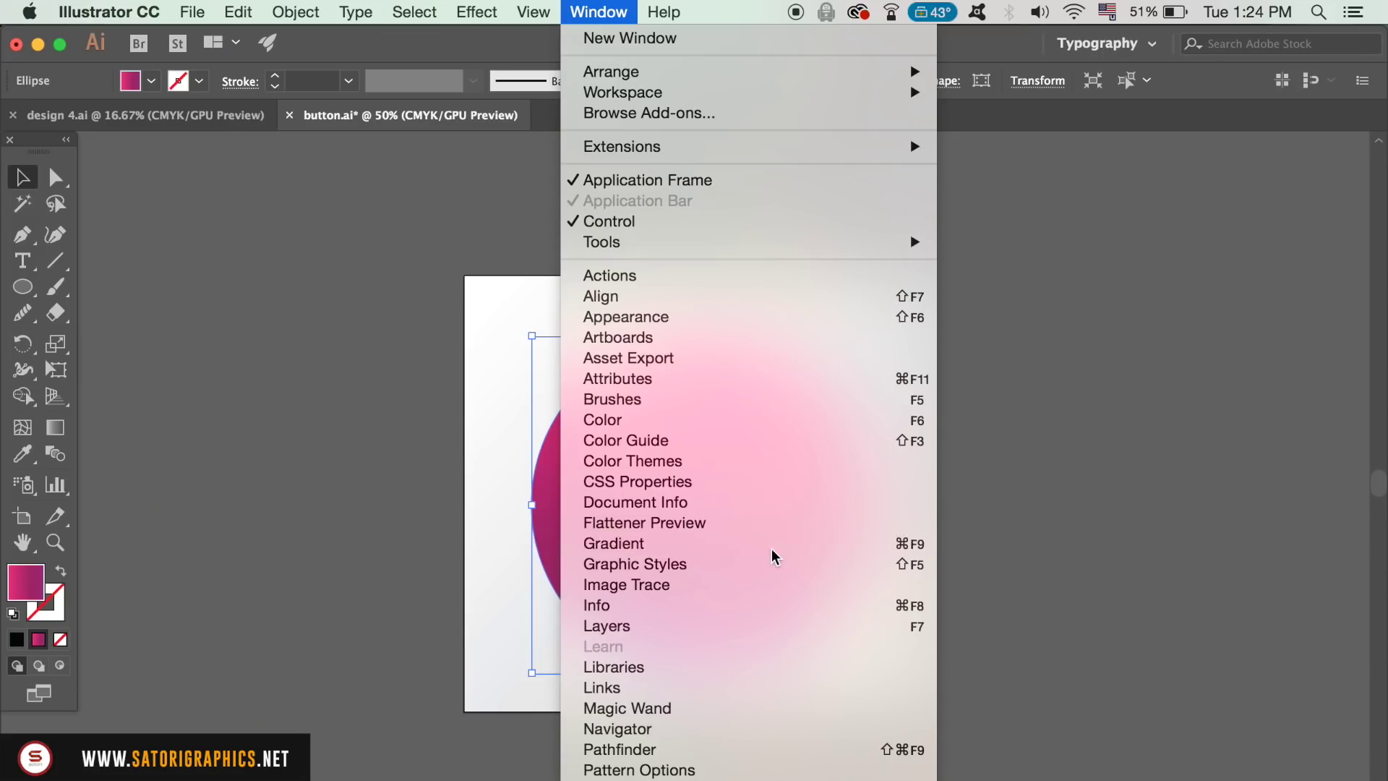
left_click(717, 384)
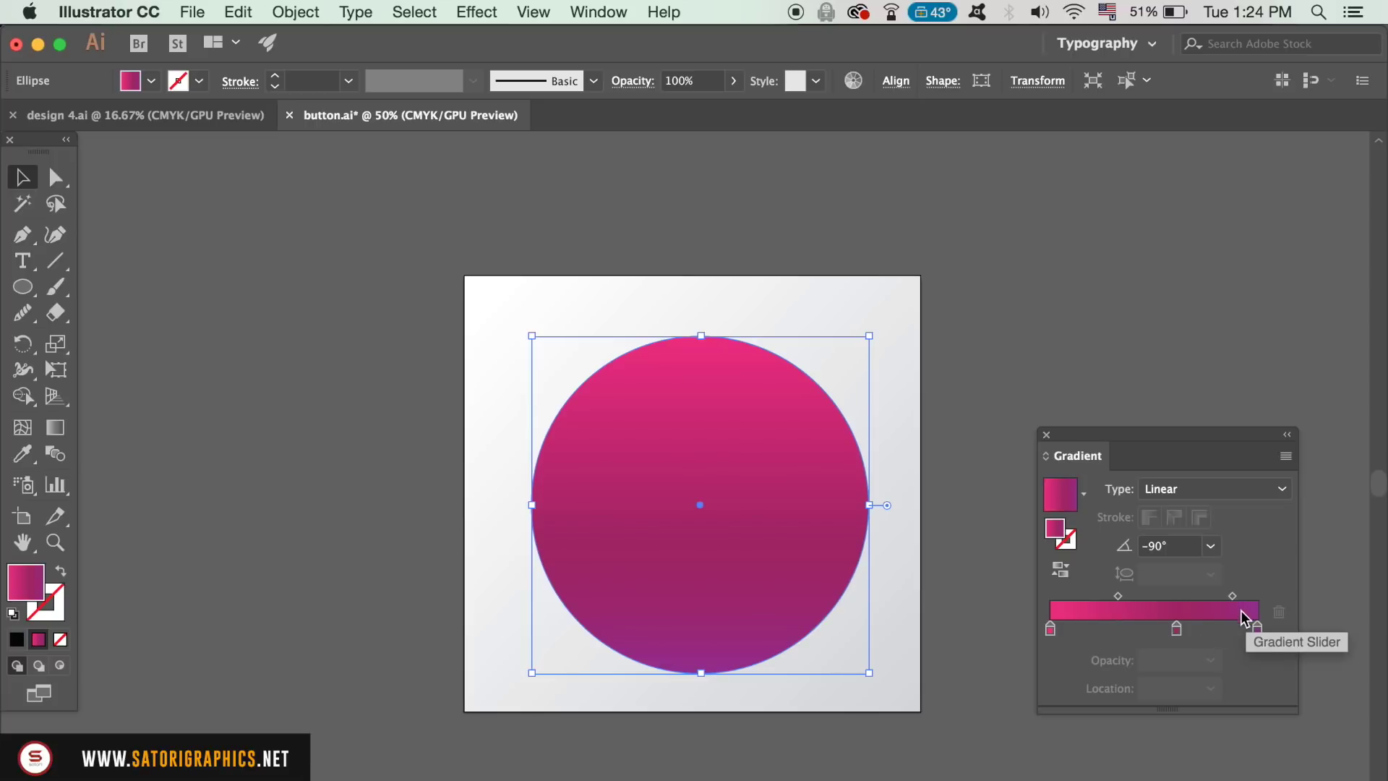
double_click(1258, 627)
left_click(976, 417)
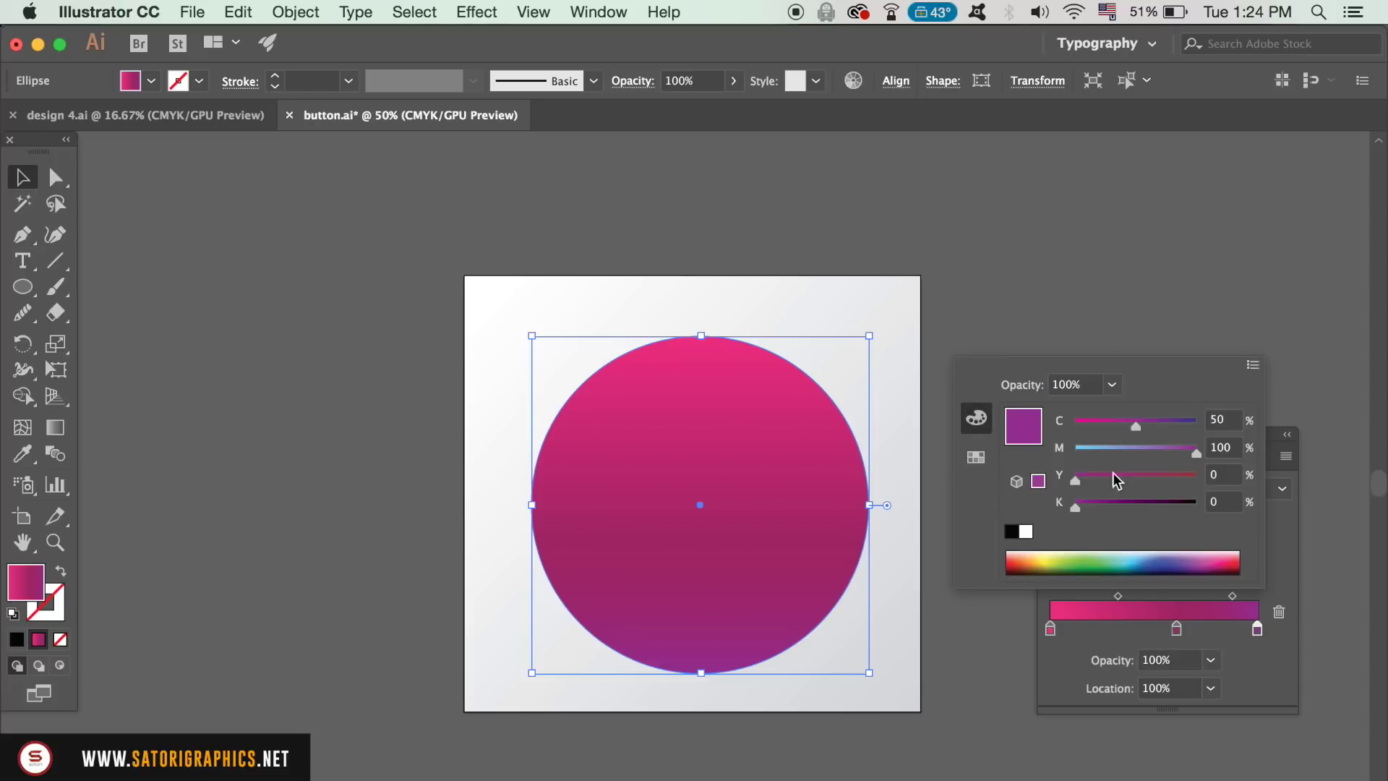
left_click_drag(1113, 497, 1092, 505)
left_click(1177, 626)
left_click_drag(1178, 626, 1190, 627)
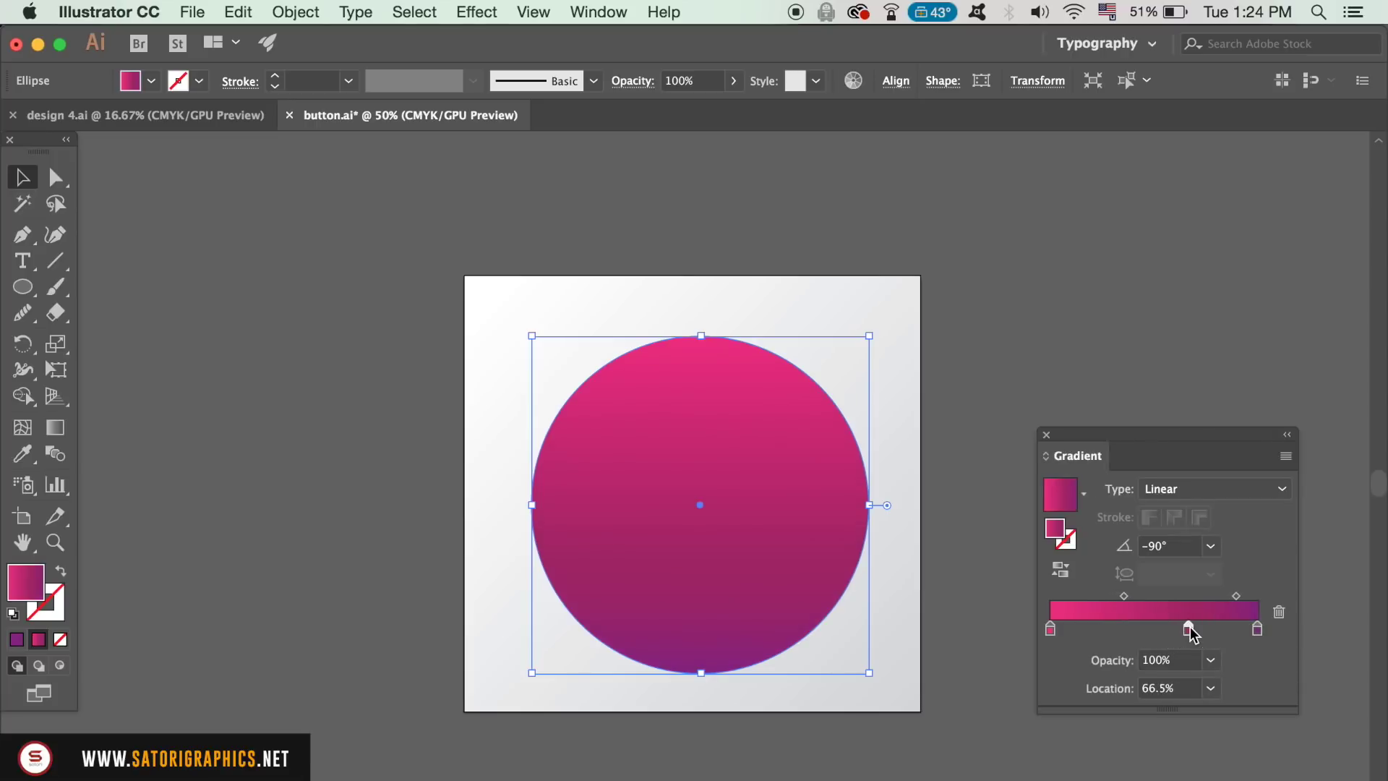
- Nudge the gradient circle slightly up-left, deselect it and close the Gradient panel
left_click(1125, 337)
left_click_drag(804, 444, 795, 426)
left_click(1106, 411)
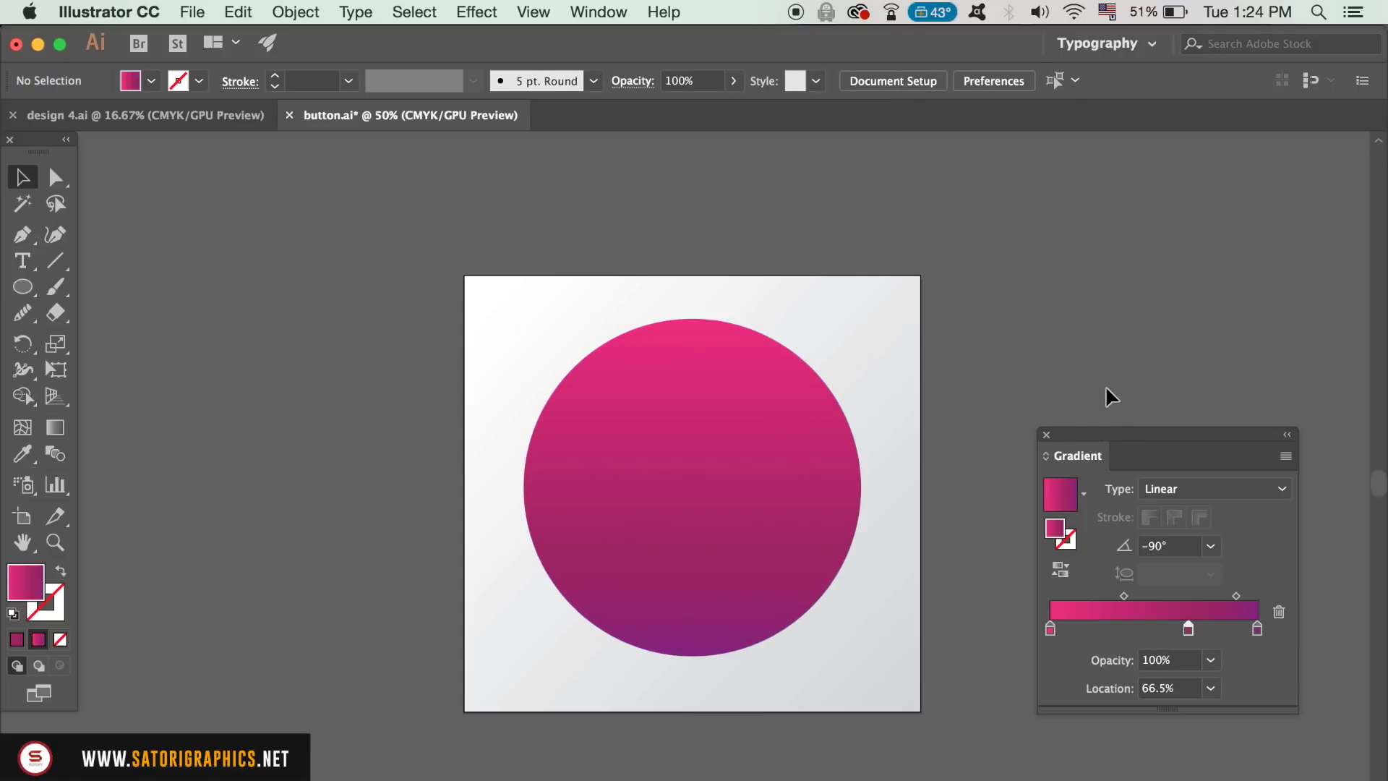
left_click(1045, 435)
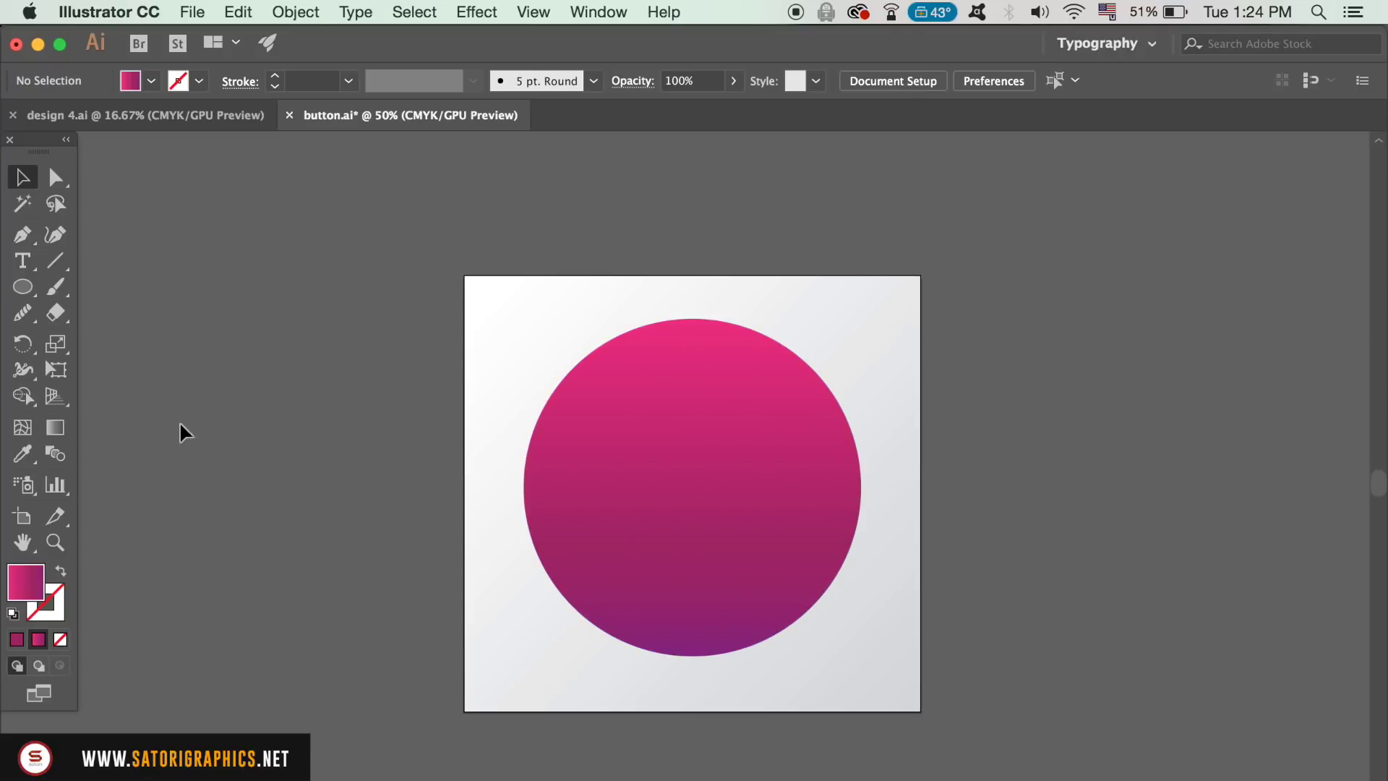
left_click(16, 642)
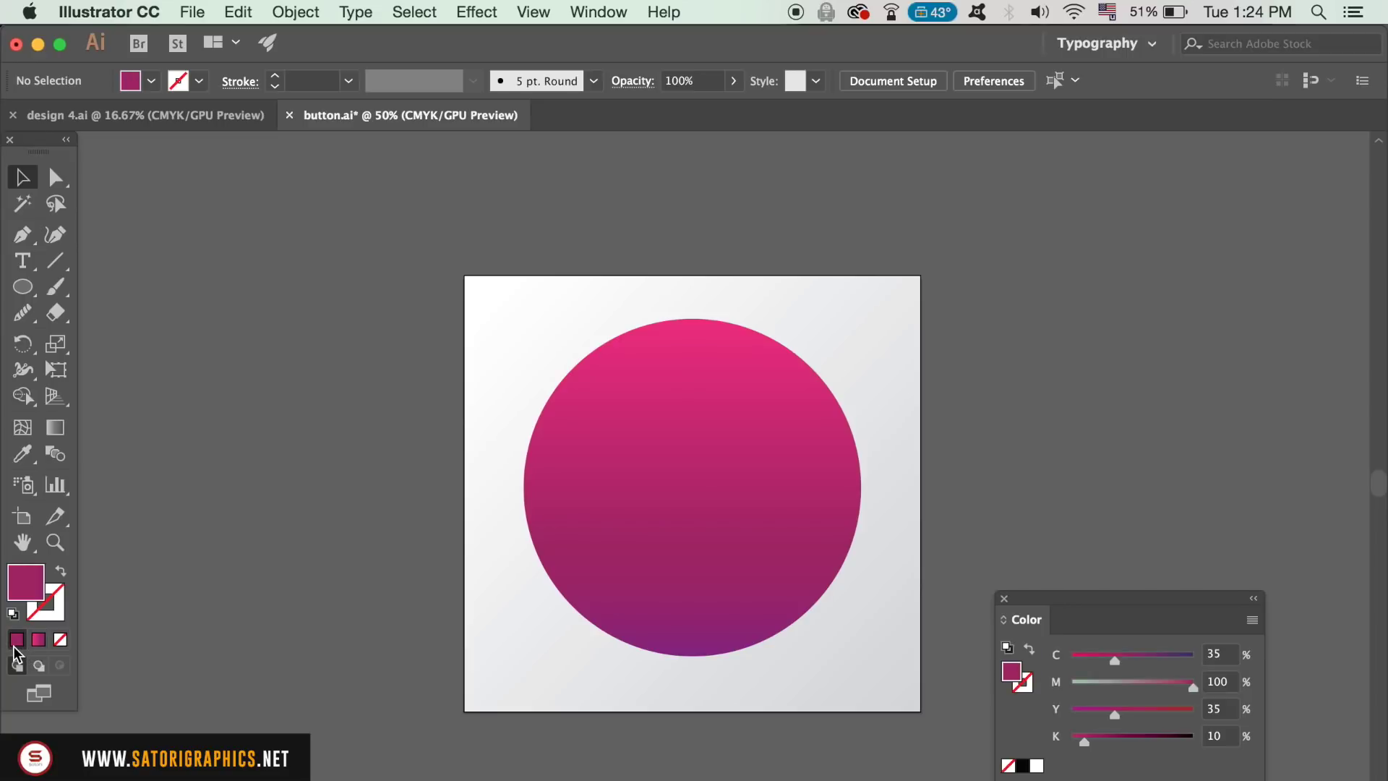
- Set the fill to white and draw a smaller circle inside the pink one
double_click(37, 586)
left_click_drag(914, 400, 797, 313)
key("Return")
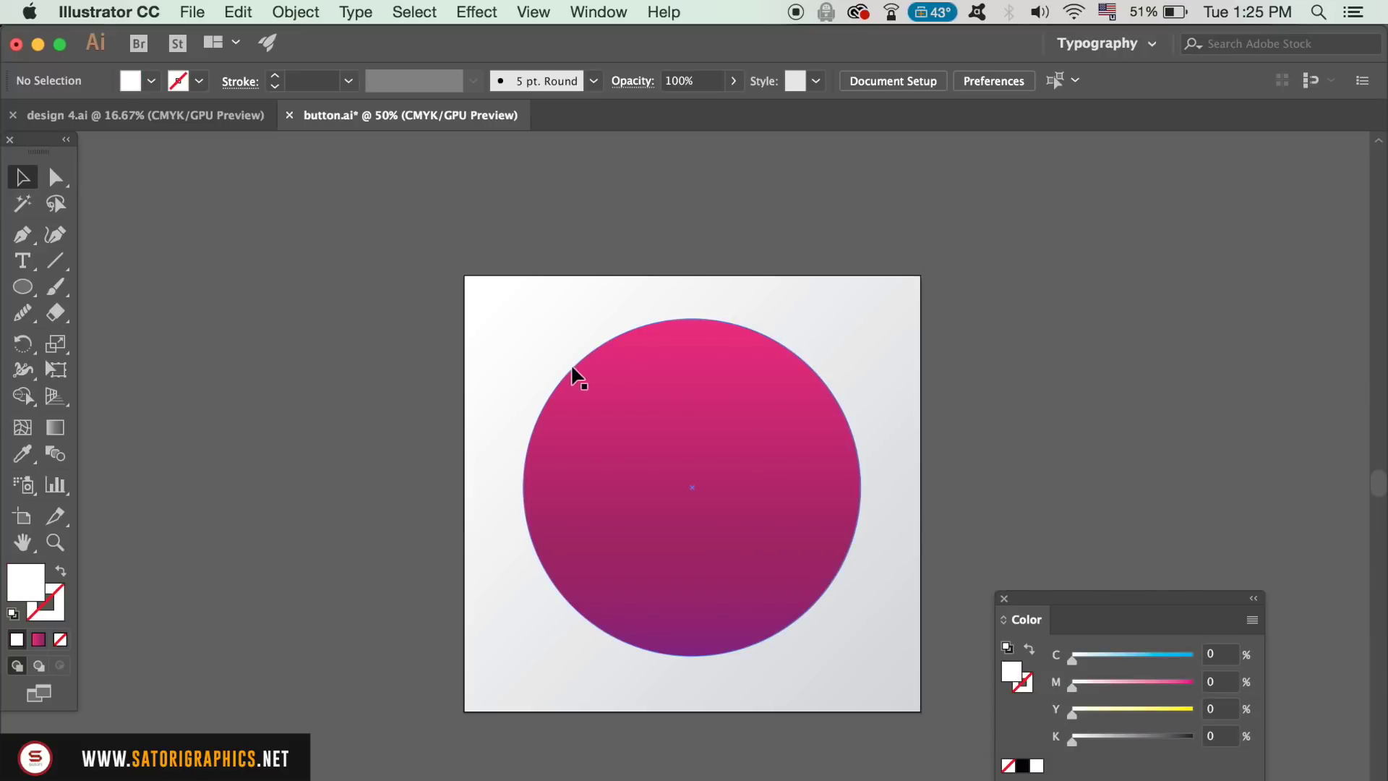
left_click(23, 288)
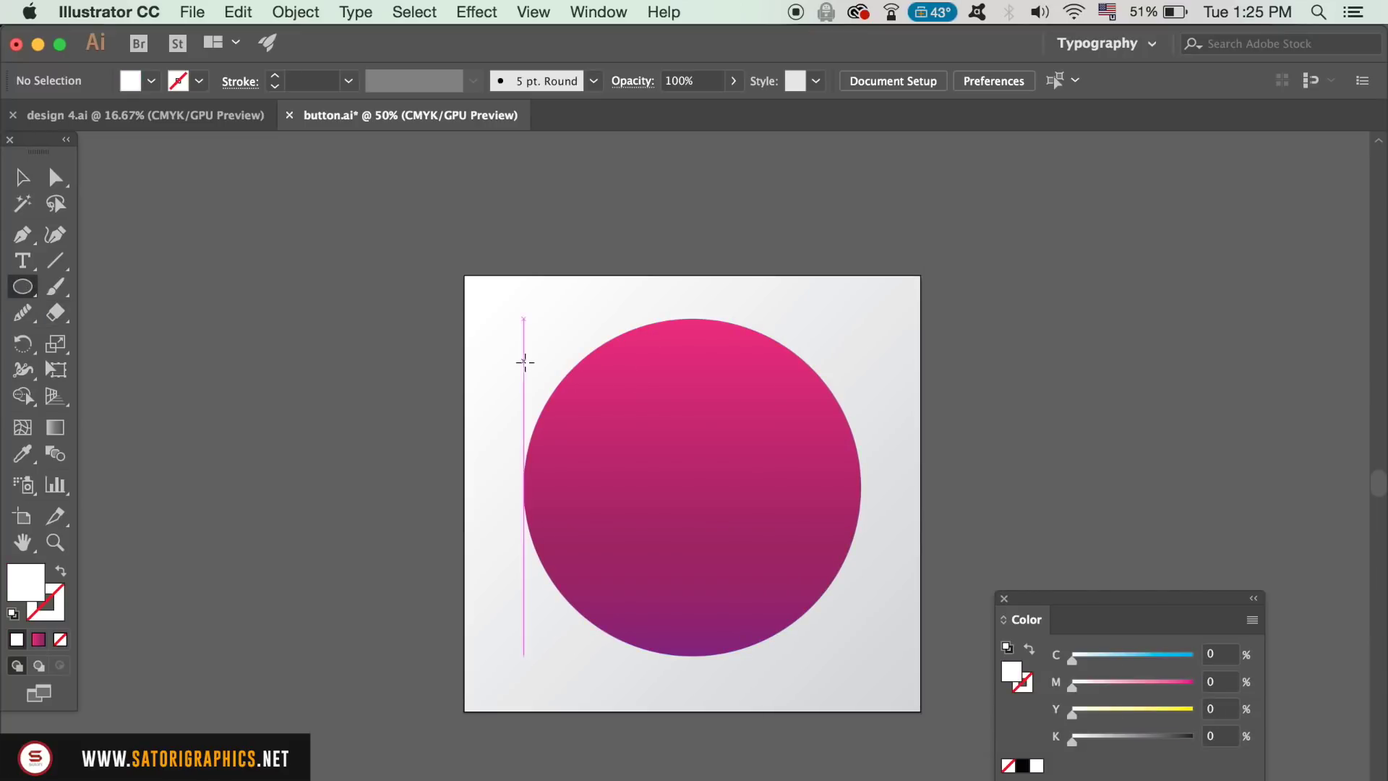
left_click_drag(598, 383, 797, 544)
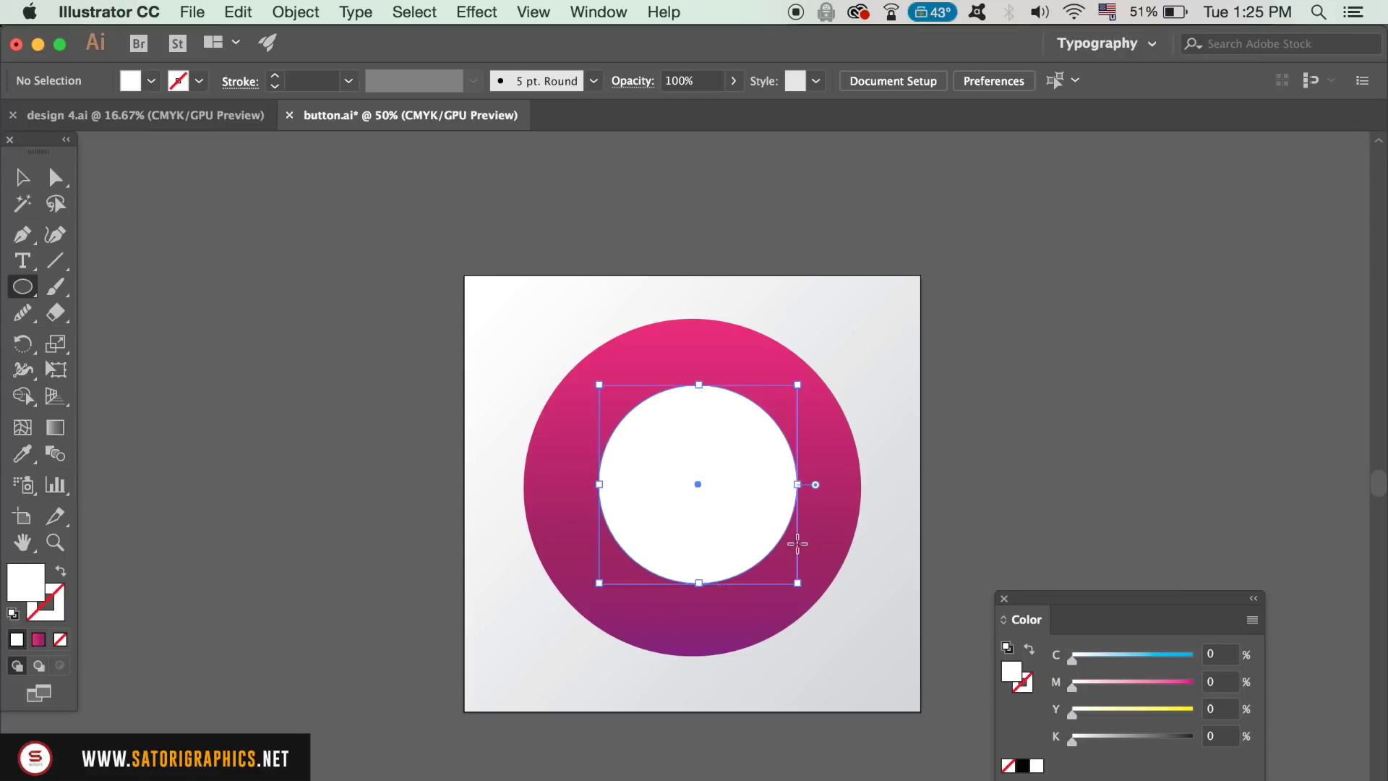
- Align both circles on their horizontal and vertical centres with the Align panel
left_click(24, 179)
left_click_drag(478, 256, 813, 523)
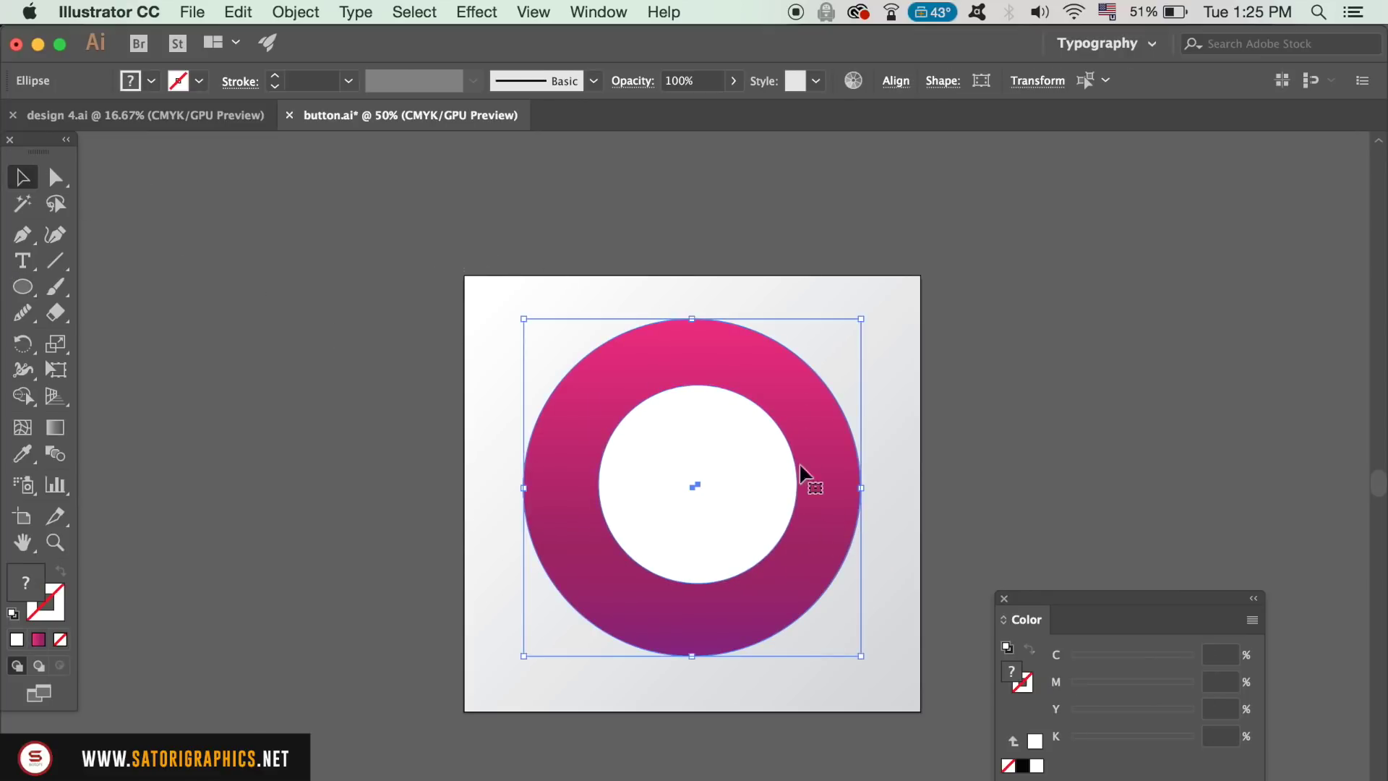
left_click(414, 12)
mouse_move(599, 13)
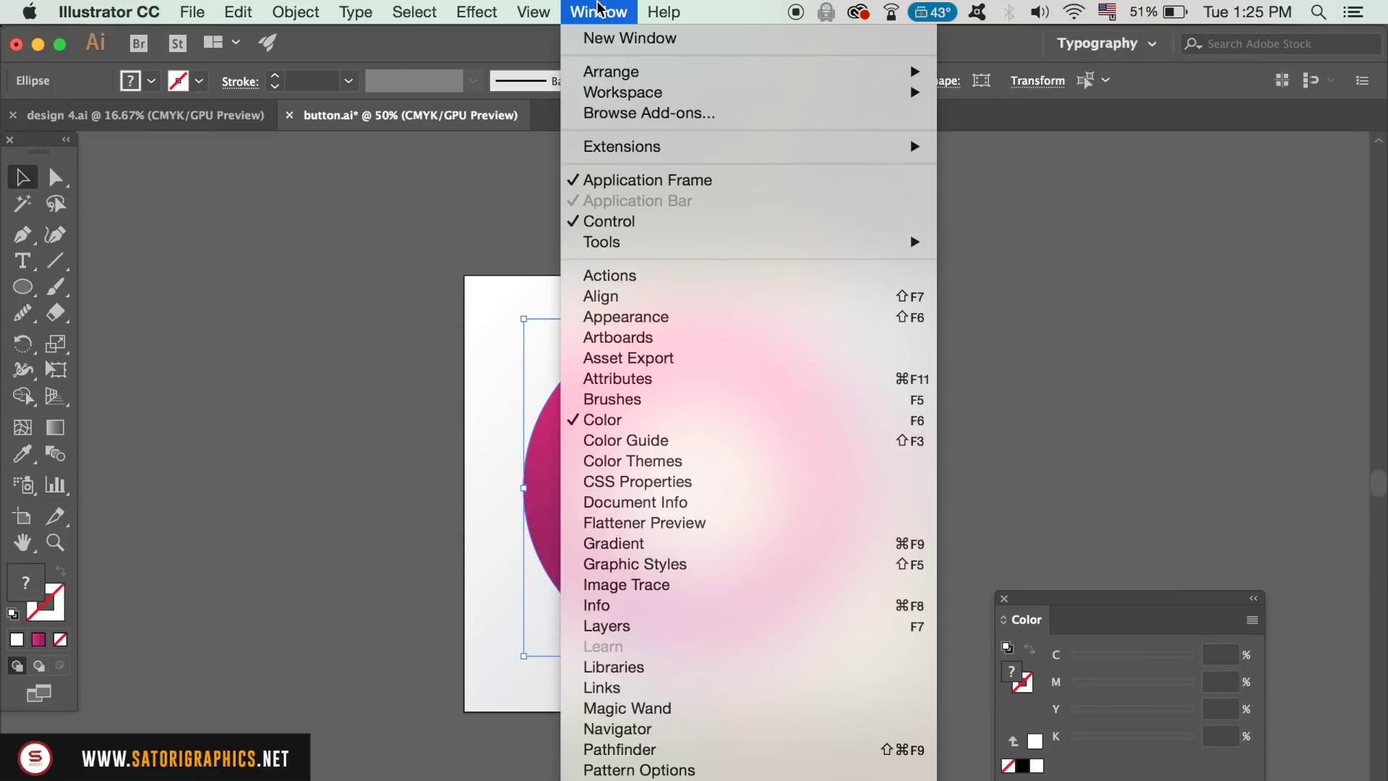
left_click(680, 297)
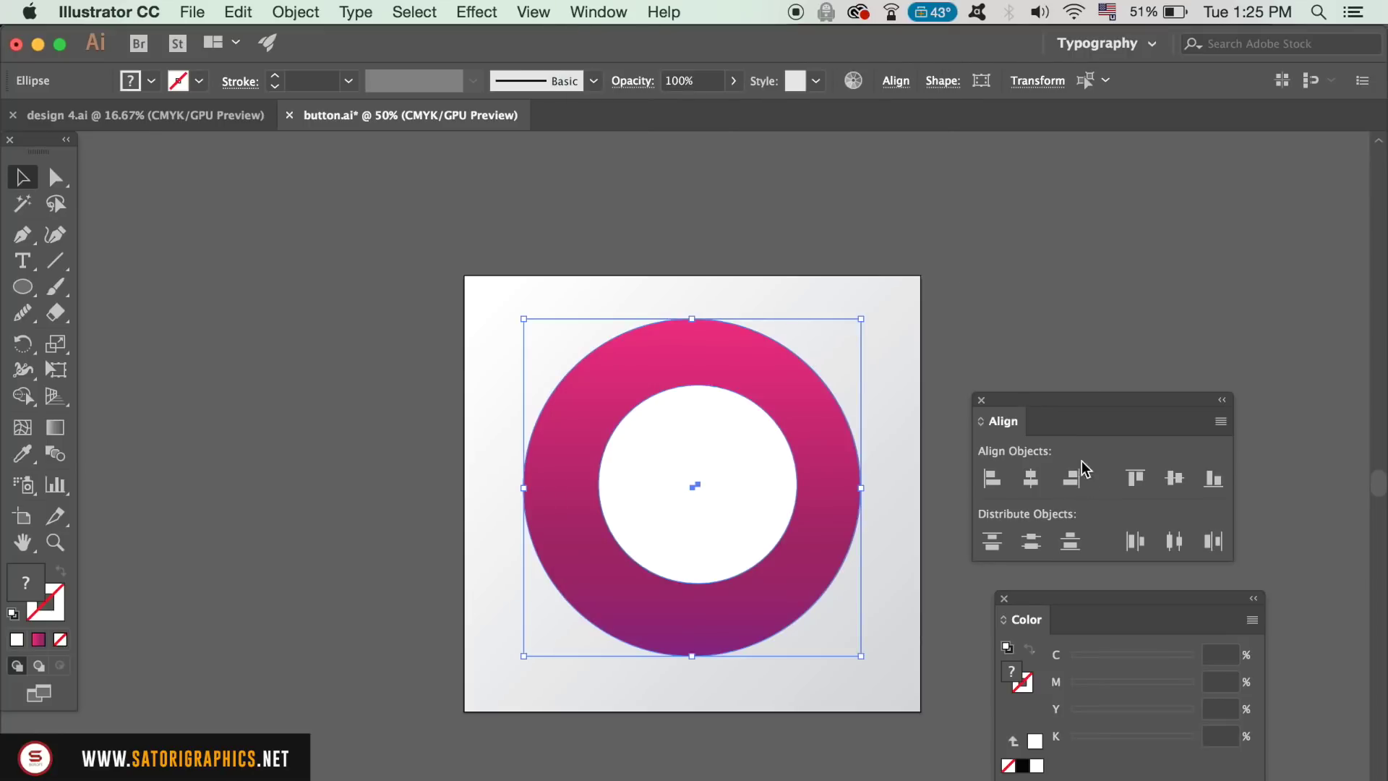
left_click(1173, 479)
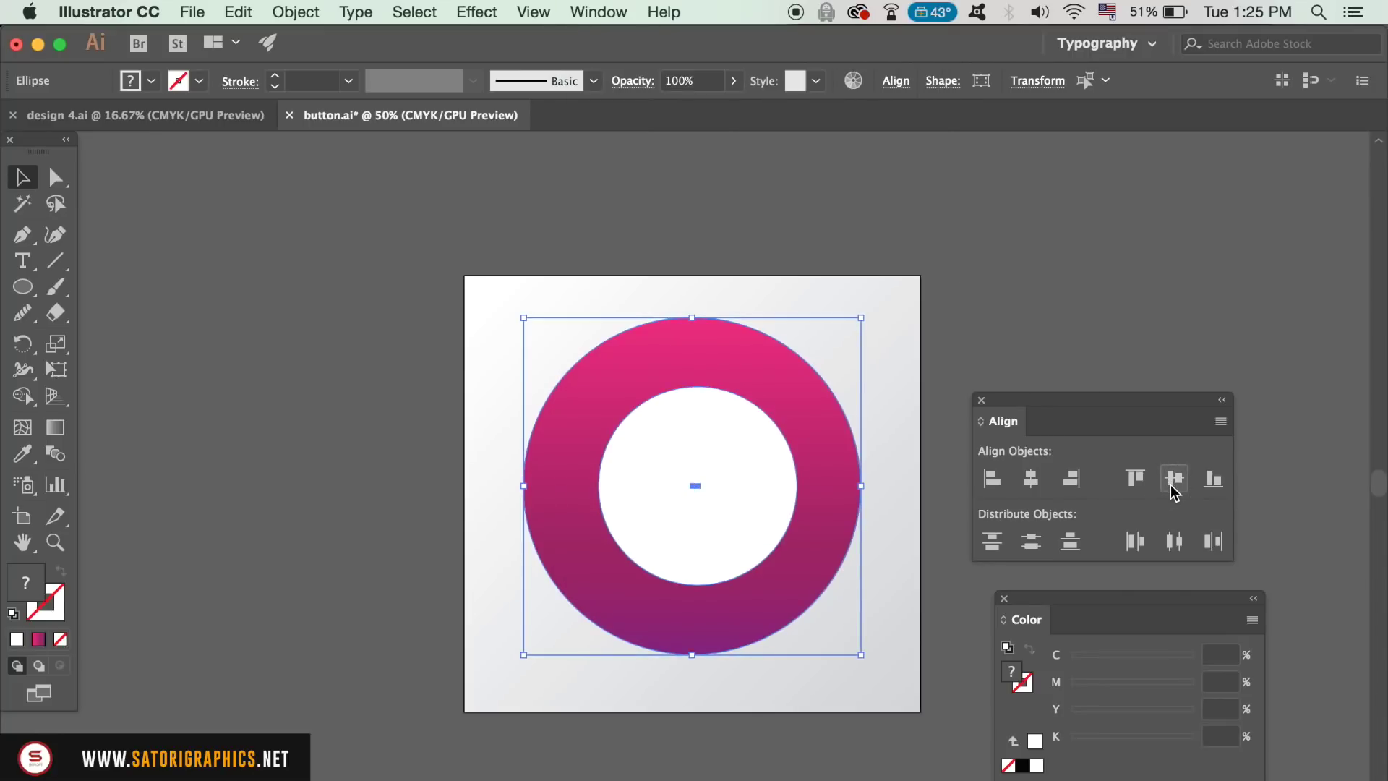
left_click(1032, 479)
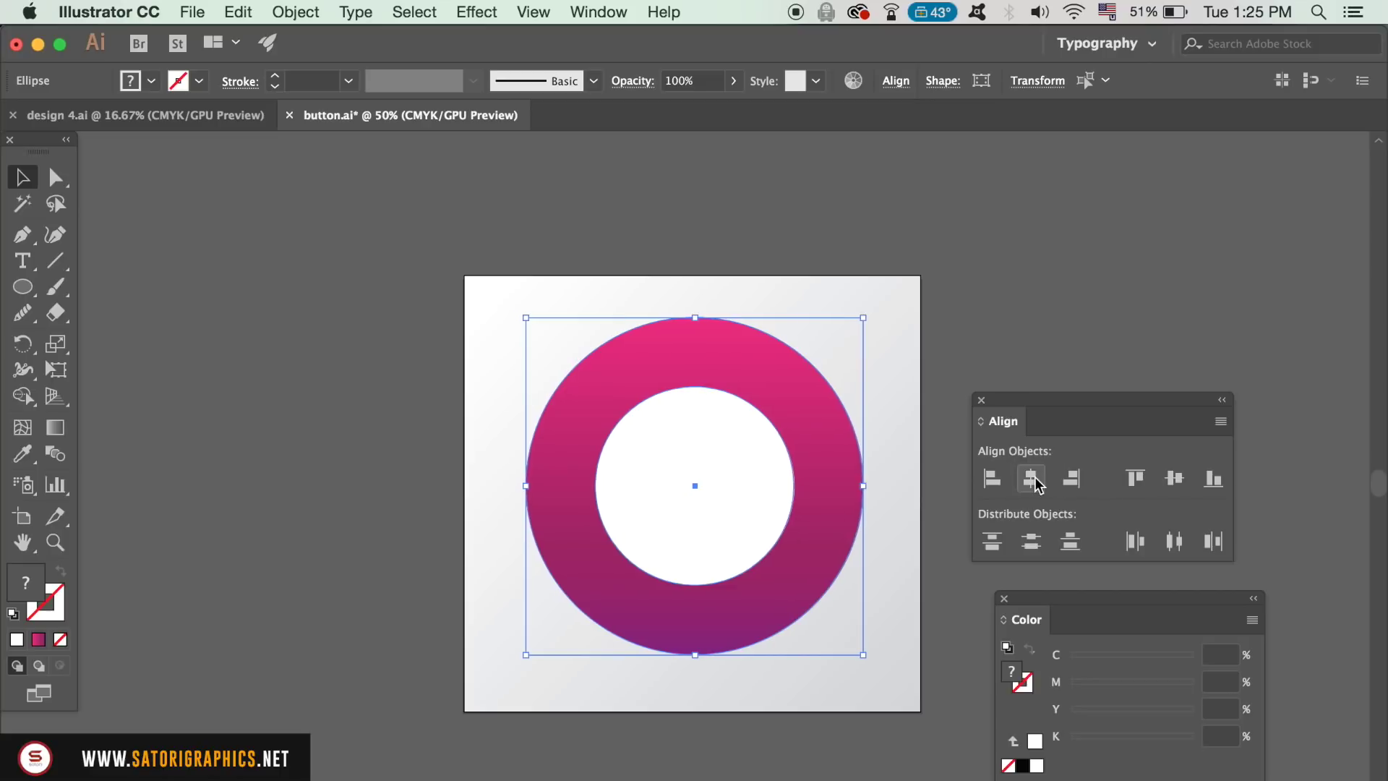
left_click(1082, 344)
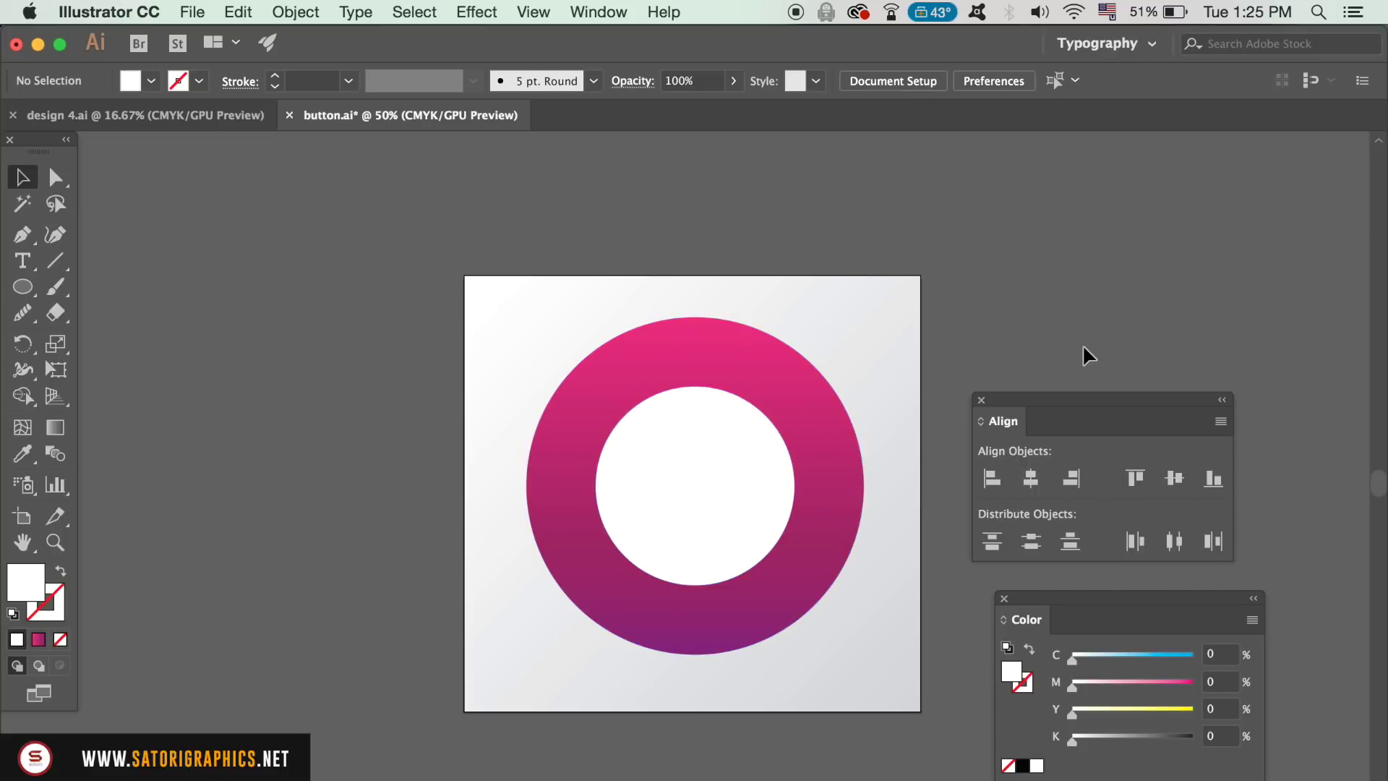
left_click(765, 474)
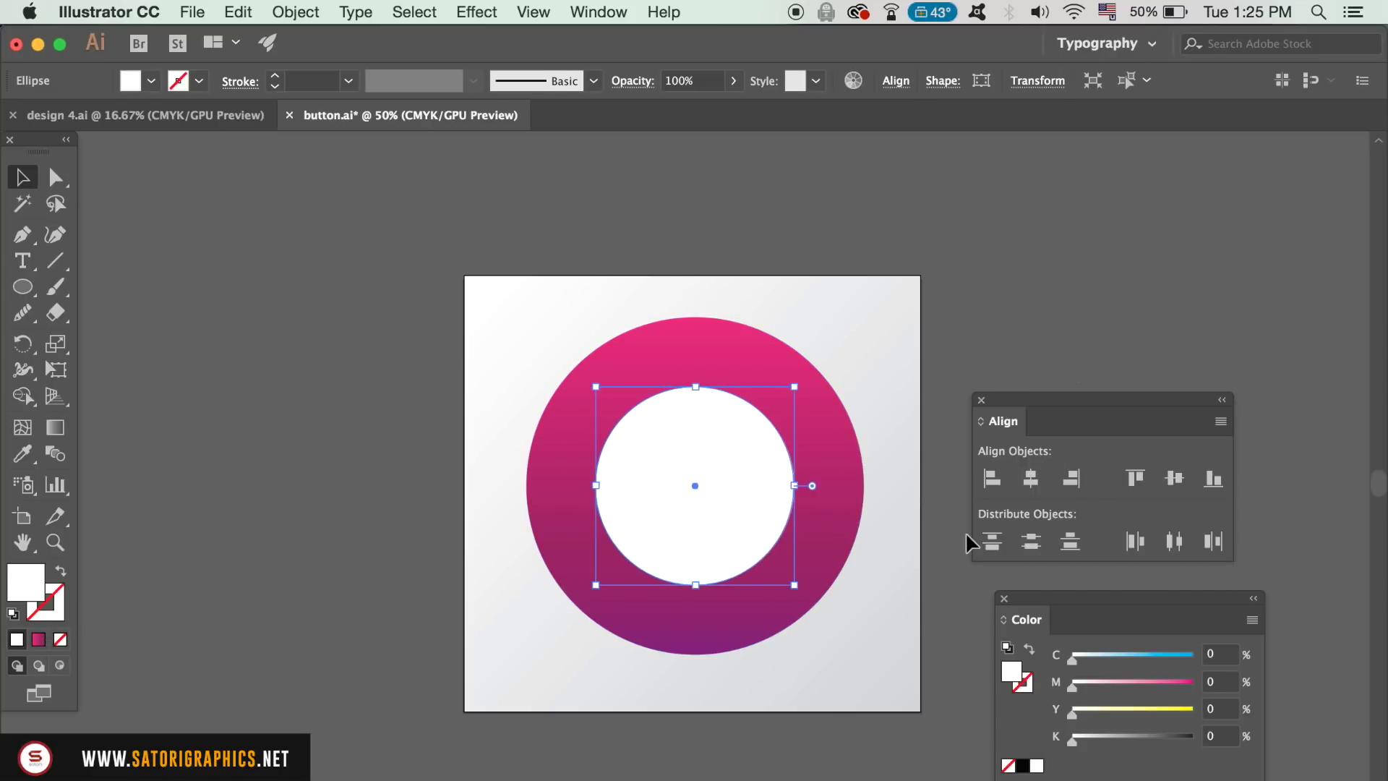
- Give the inner circle a two-stop gradient from white to light grey
left_click(38, 639)
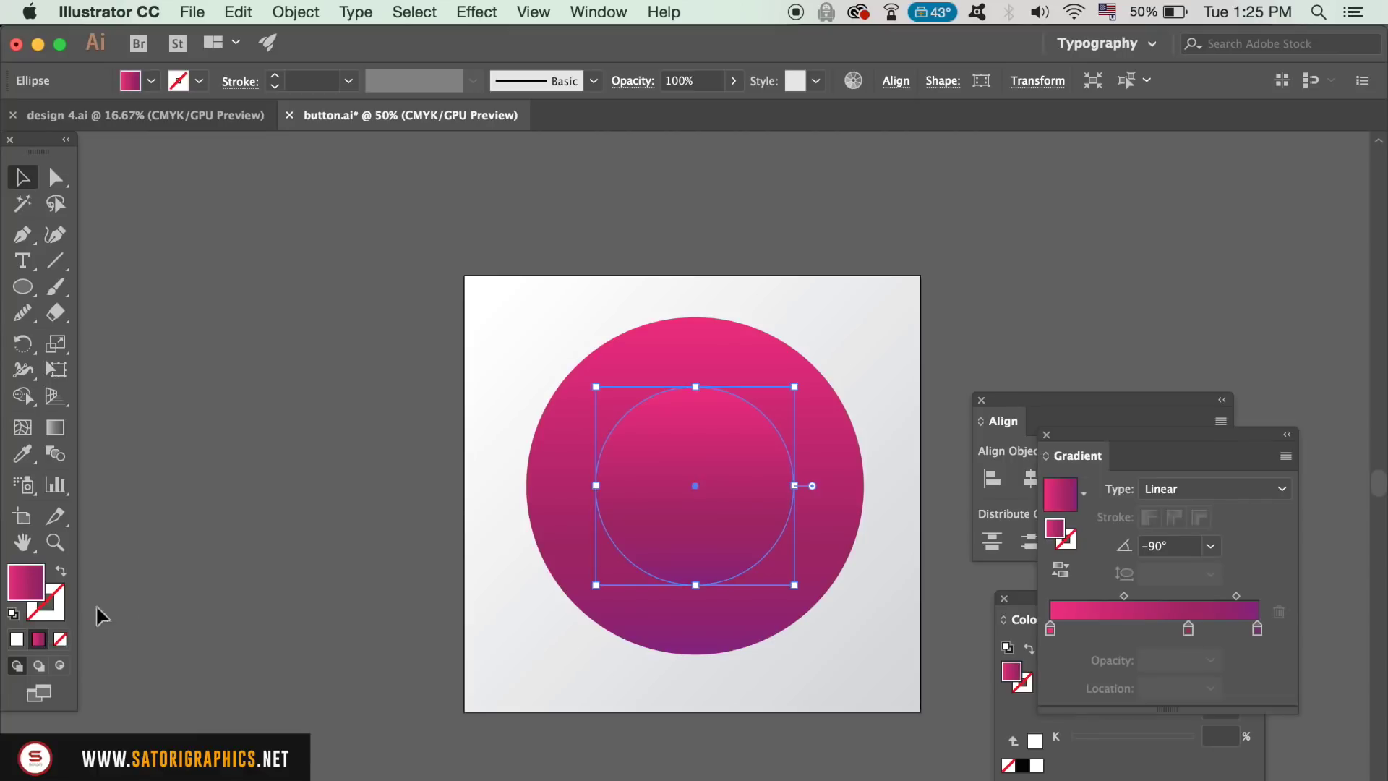
left_click(1052, 630)
left_click_drag(1189, 630, 1255, 620)
double_click(1257, 628)
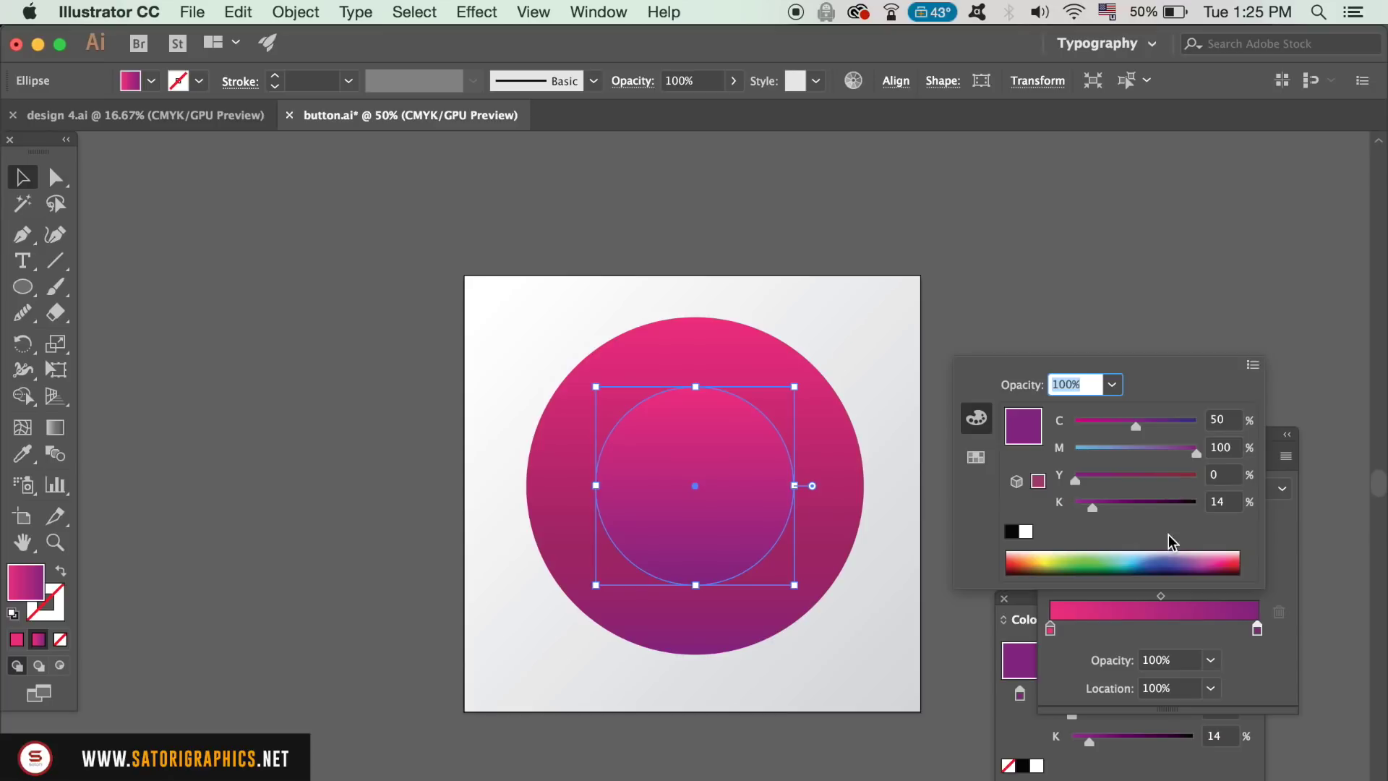
left_click(976, 458)
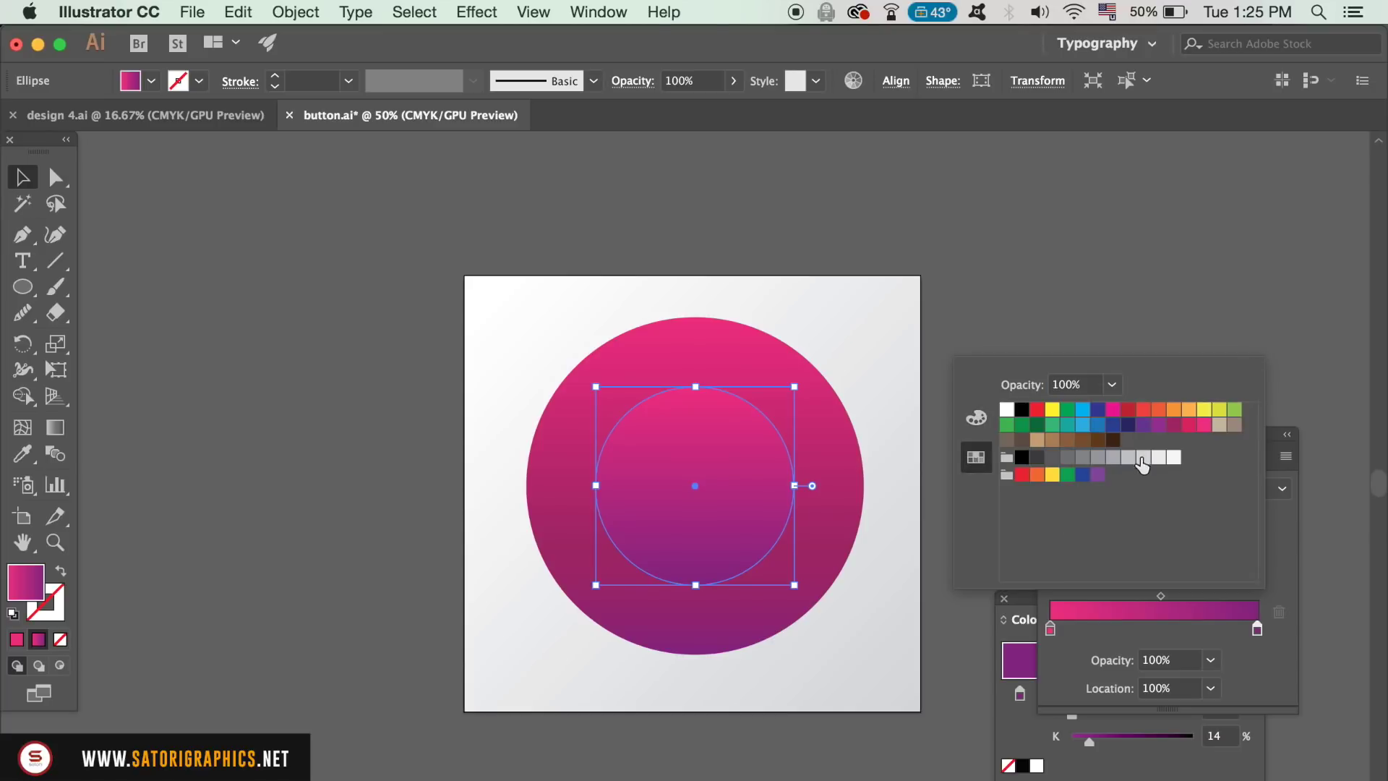
left_click(1143, 458)
double_click(1050, 629)
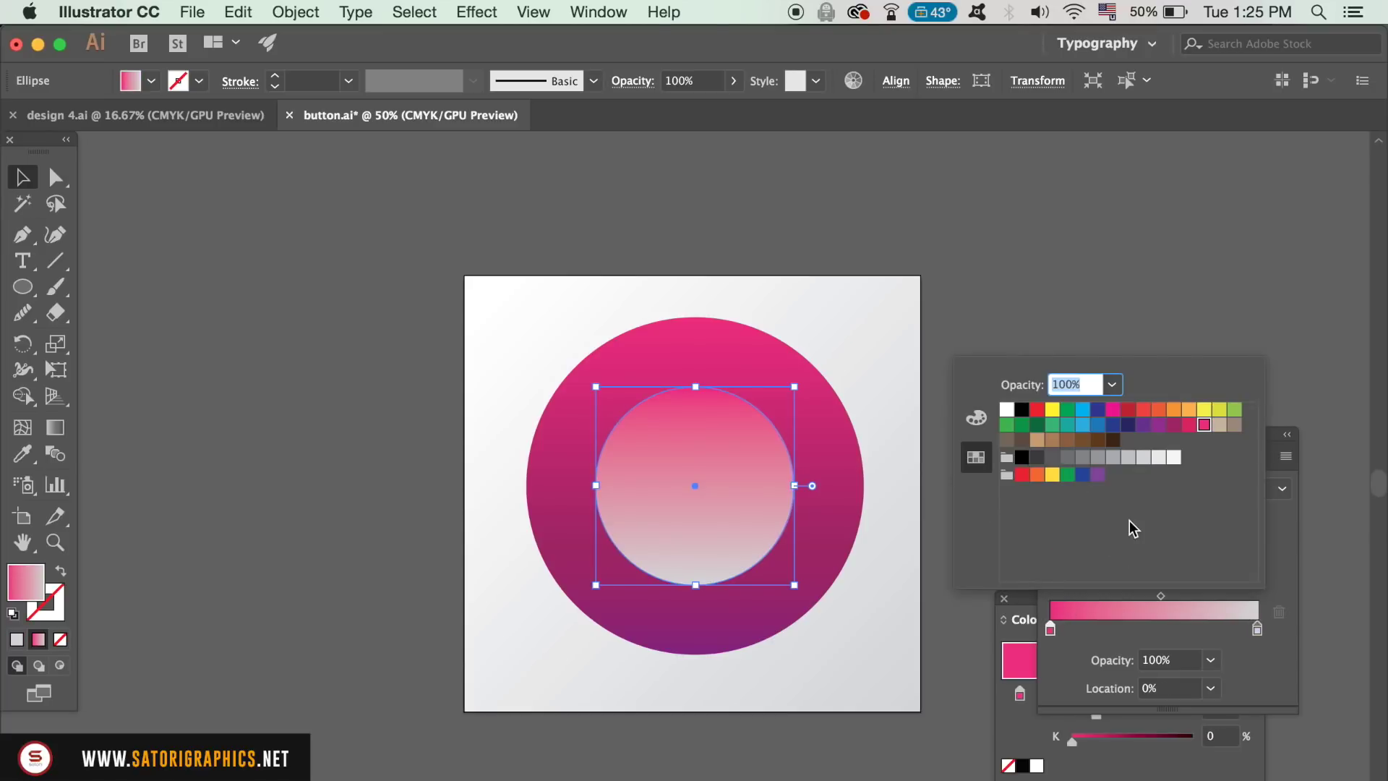
left_click(1006, 409)
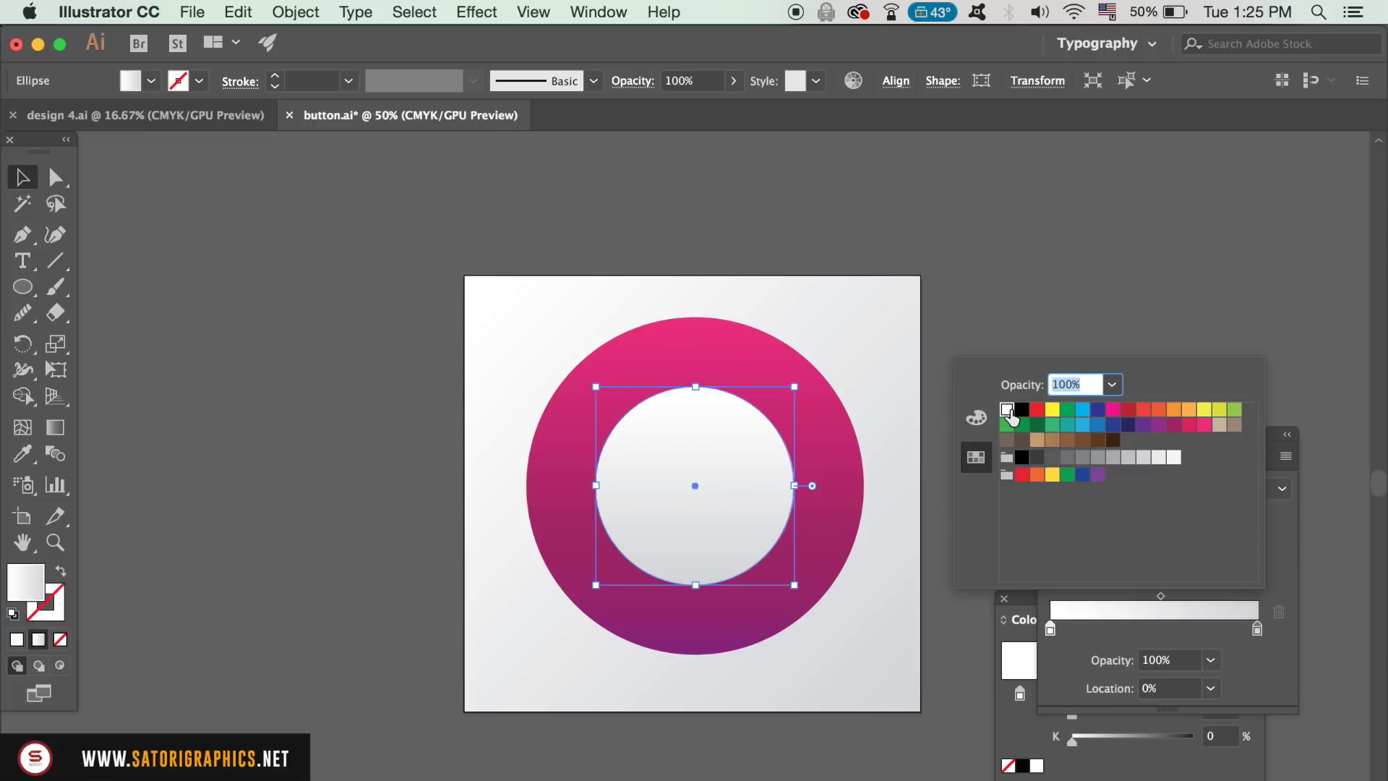
left_click(1229, 585)
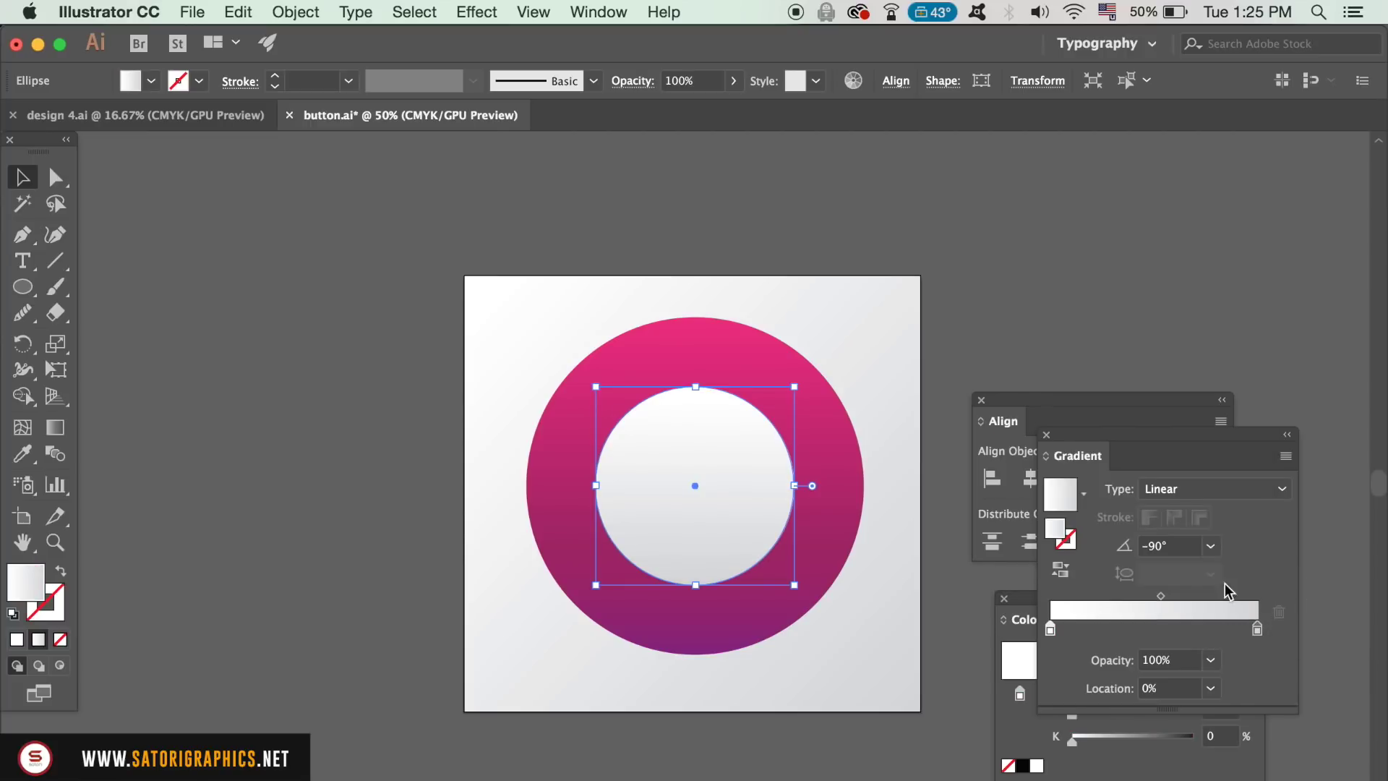
- Shift the gradient midpoint to 69.96% toward the grey end and set the angle to -45°
left_click_drag(1161, 596, 1196, 599)
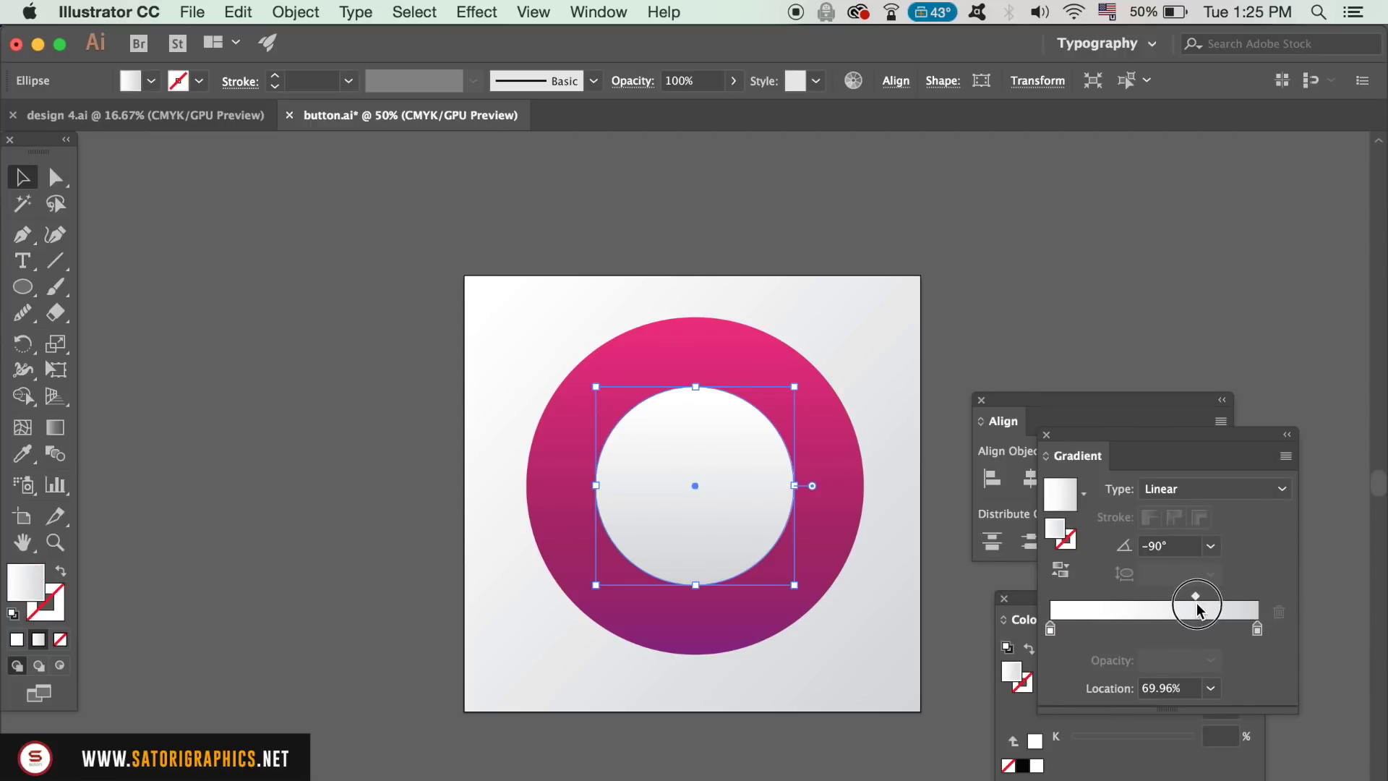
left_click(1206, 543)
left_click(1232, 383)
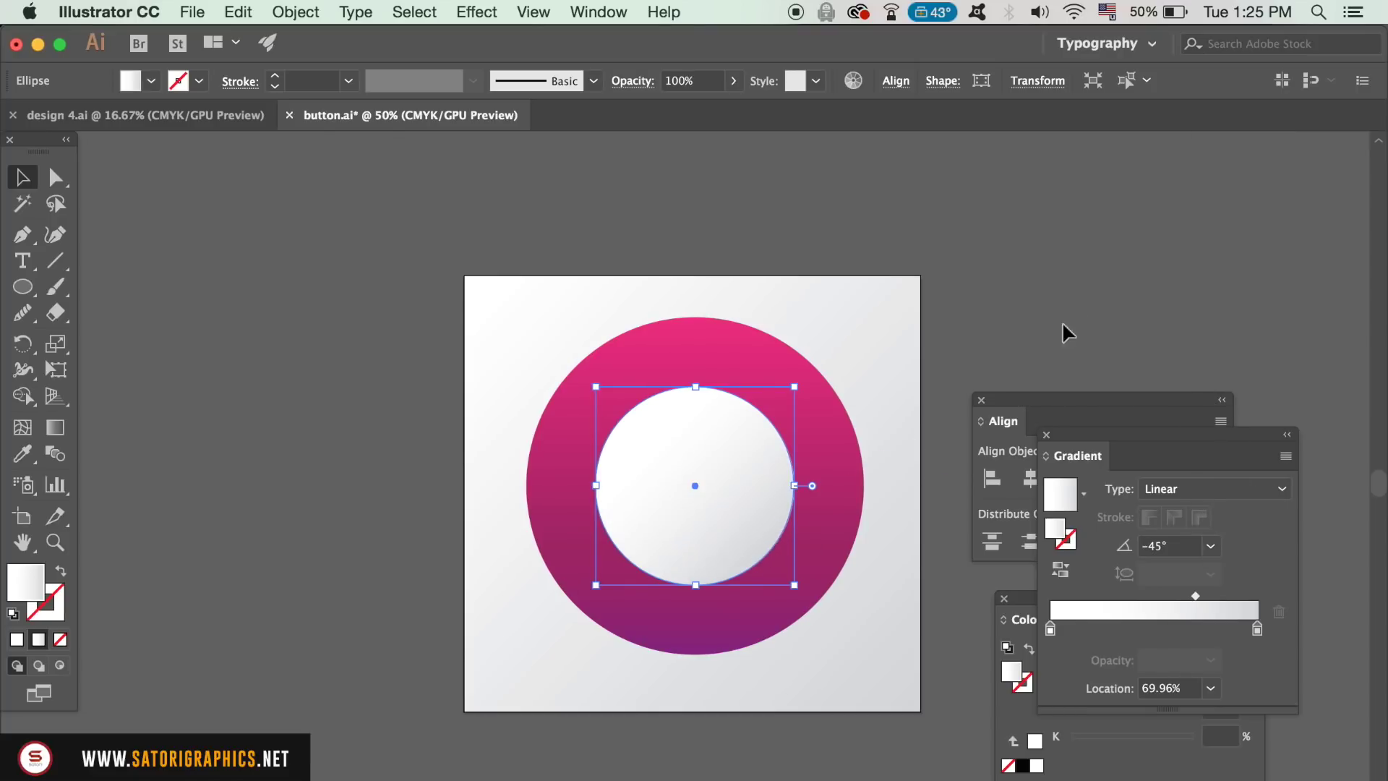
left_click(1124, 255)
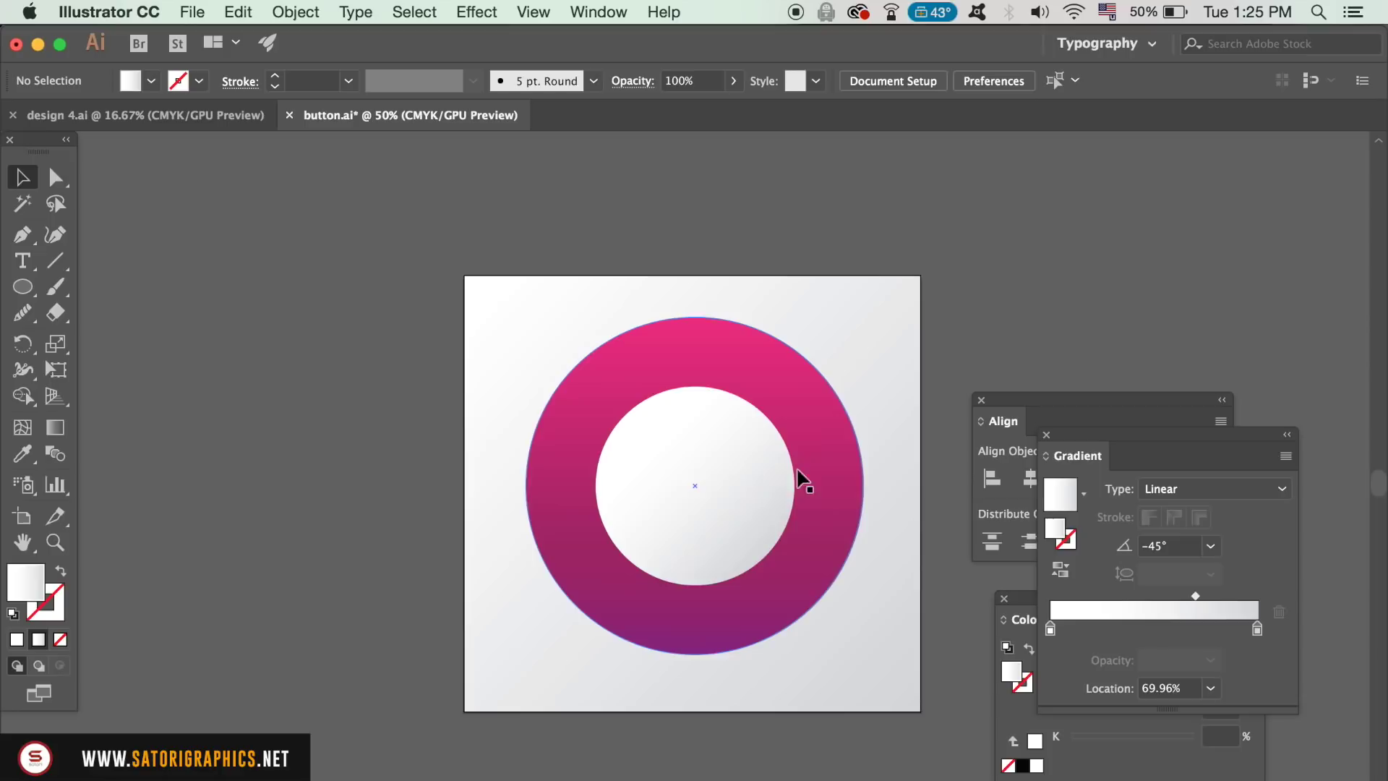
- Give the inner circle's stroke the white gradient at 120° and a 10 pt weight
left_click(730, 534)
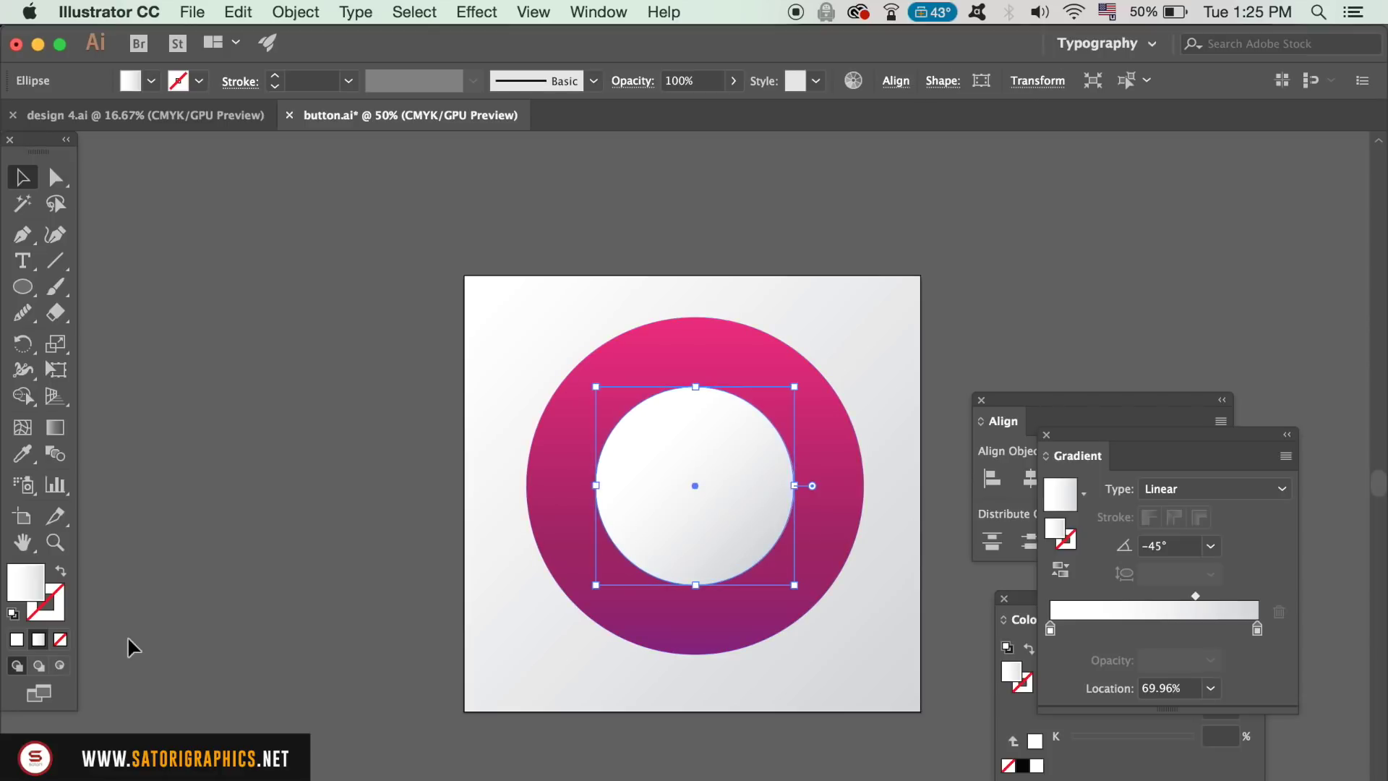
left_click(61, 589)
left_click(38, 639)
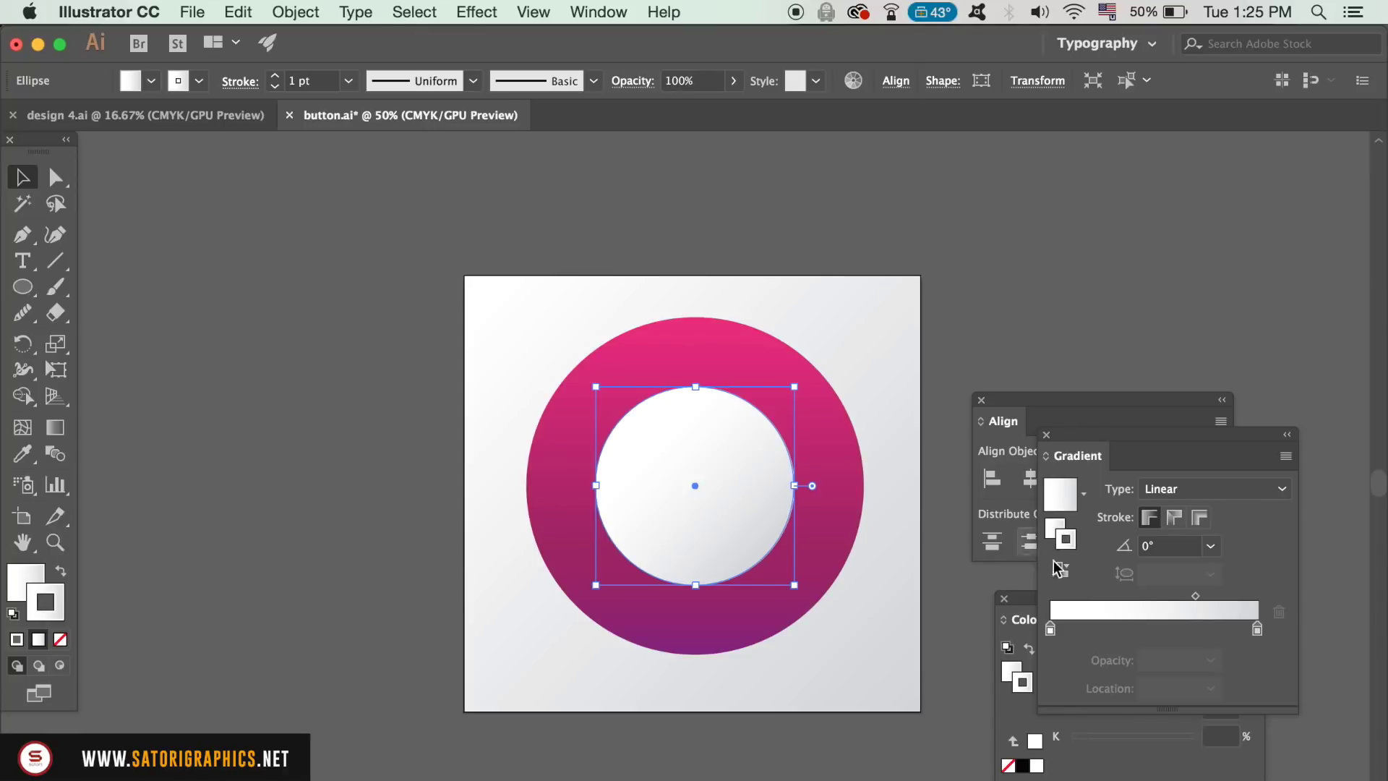
left_click(1210, 546)
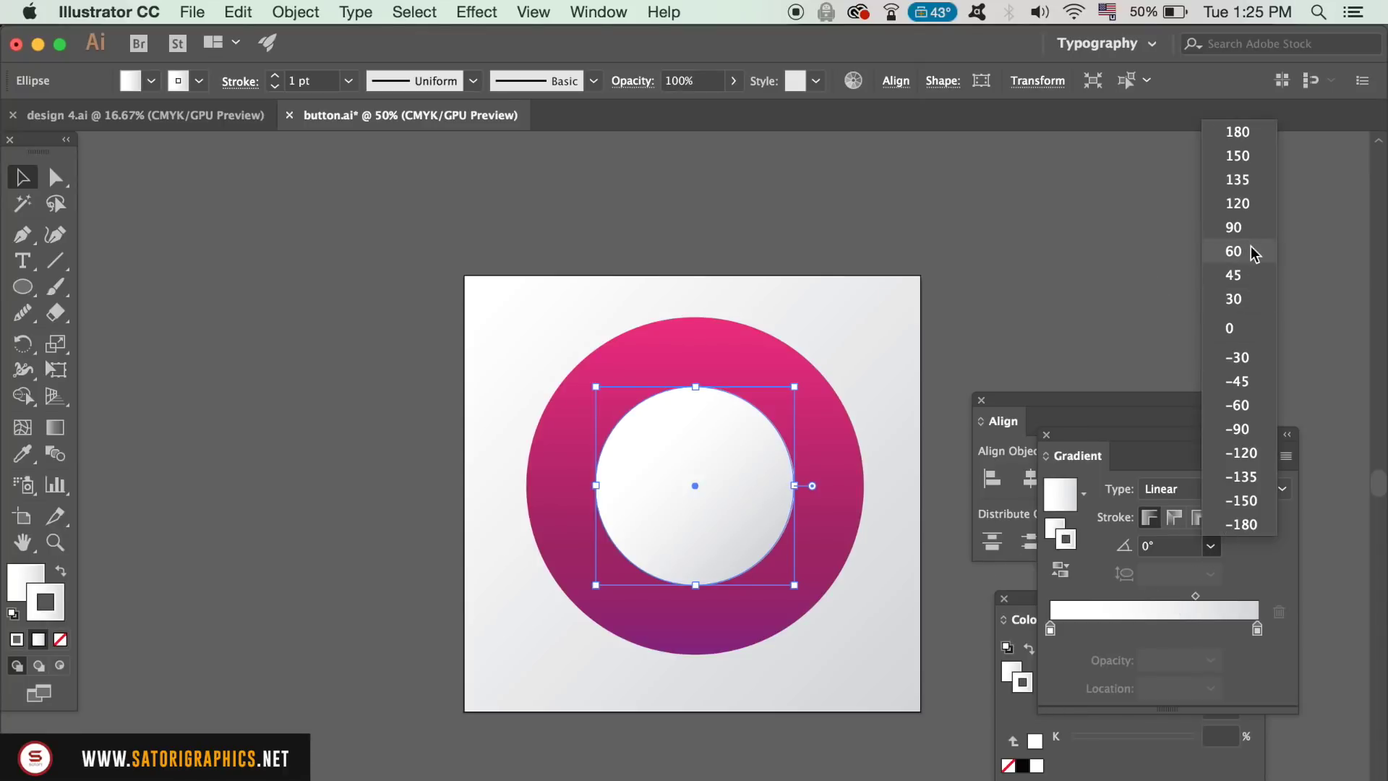
left_click(1247, 204)
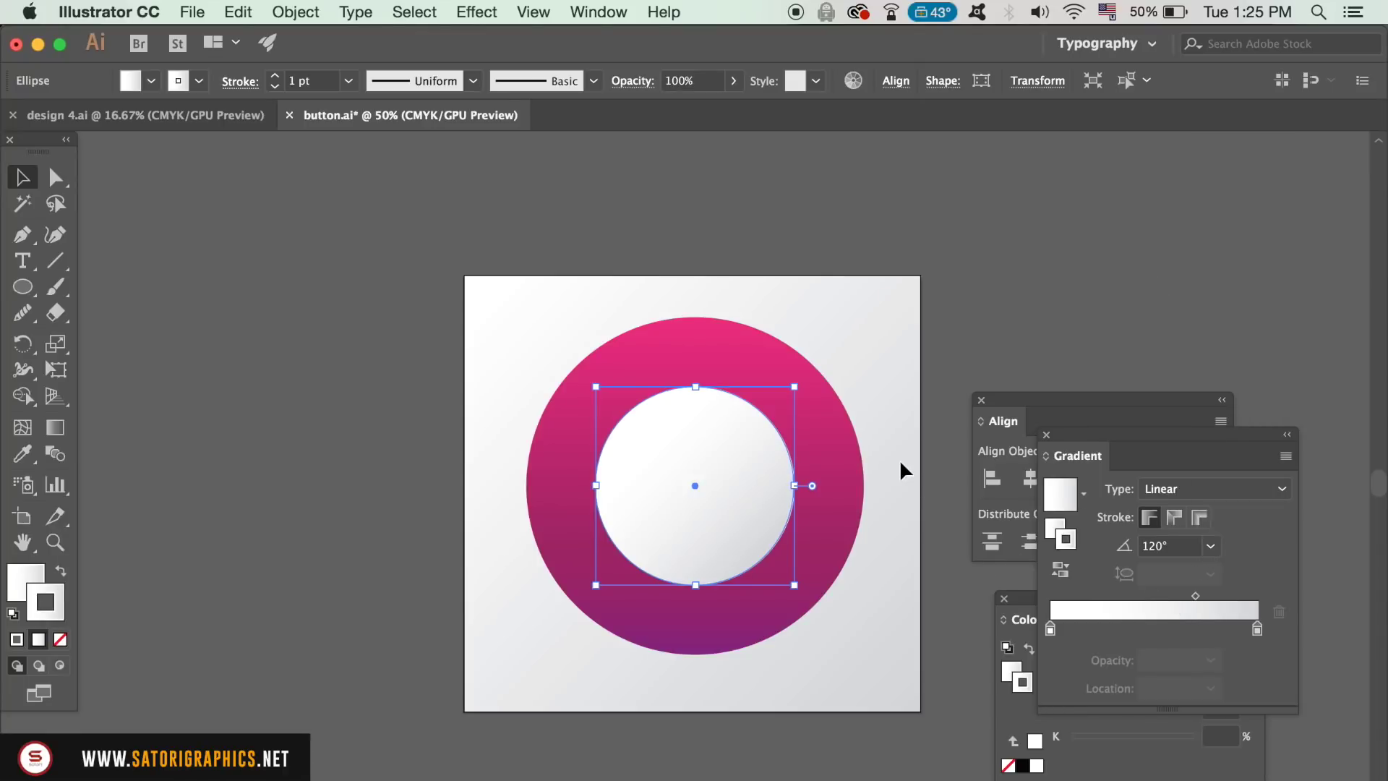
left_click(274, 76)
left_click(275, 76)
left_click(275, 76)
left_click(274, 75)
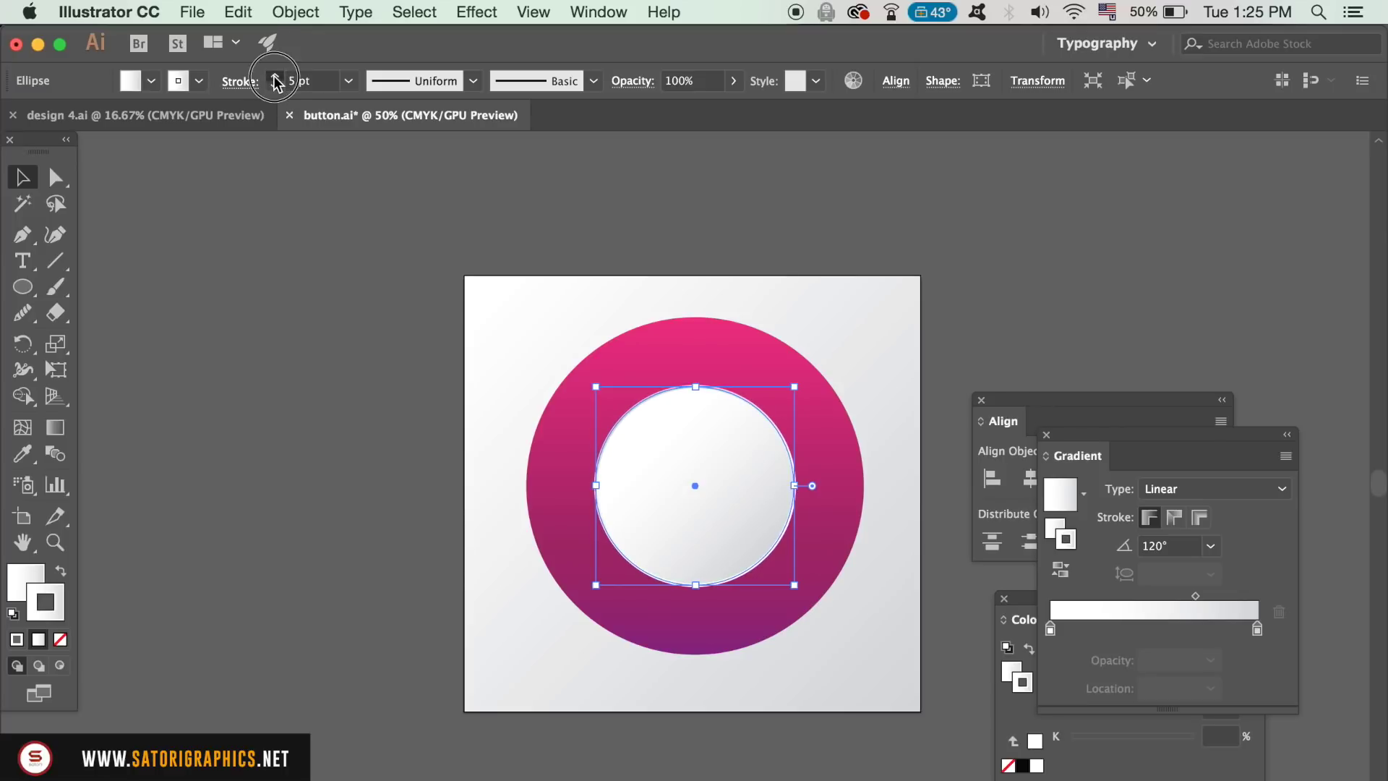
left_click(275, 76)
left_click(275, 76)
left_click(275, 76)
left_click(275, 76)
left_click(336, 289)
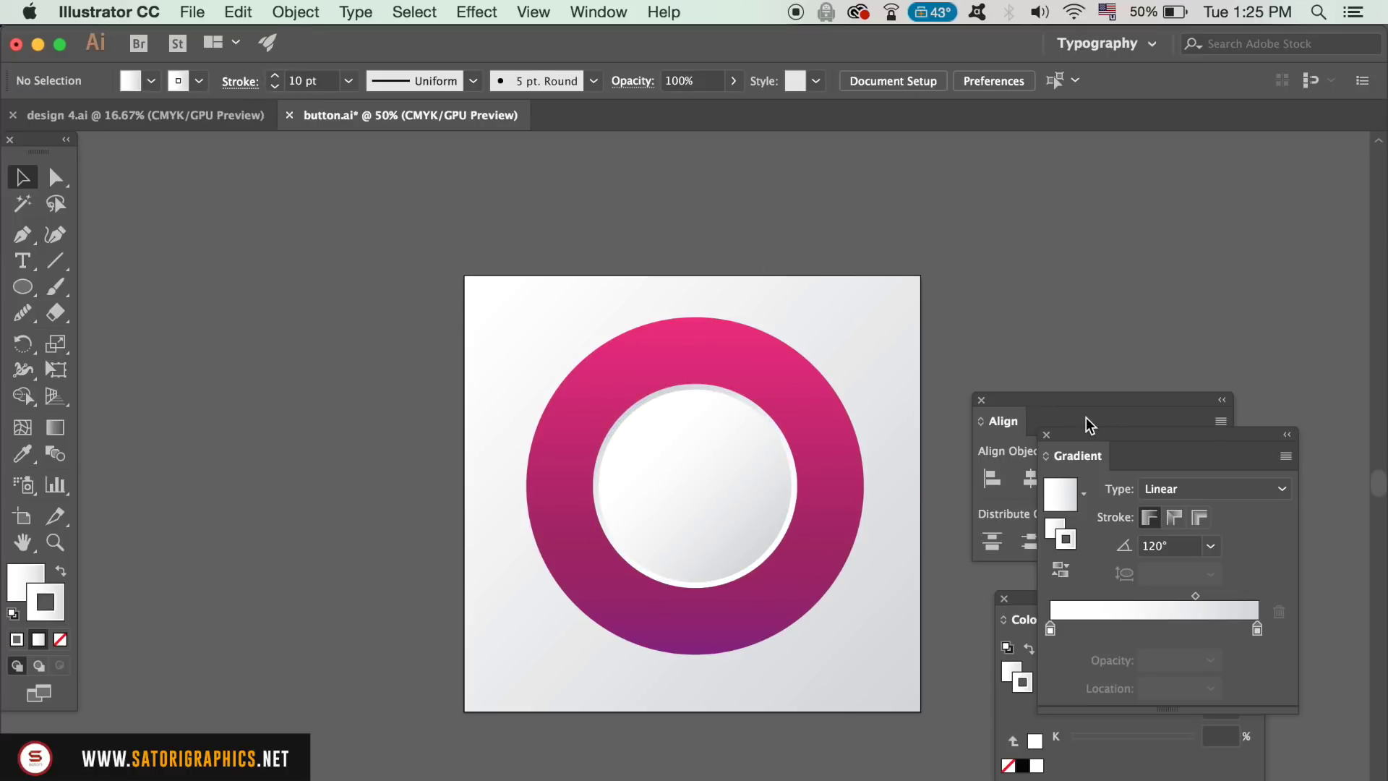
- Close the Align, Gradient and Color panels
left_click(981, 401)
left_click(1046, 434)
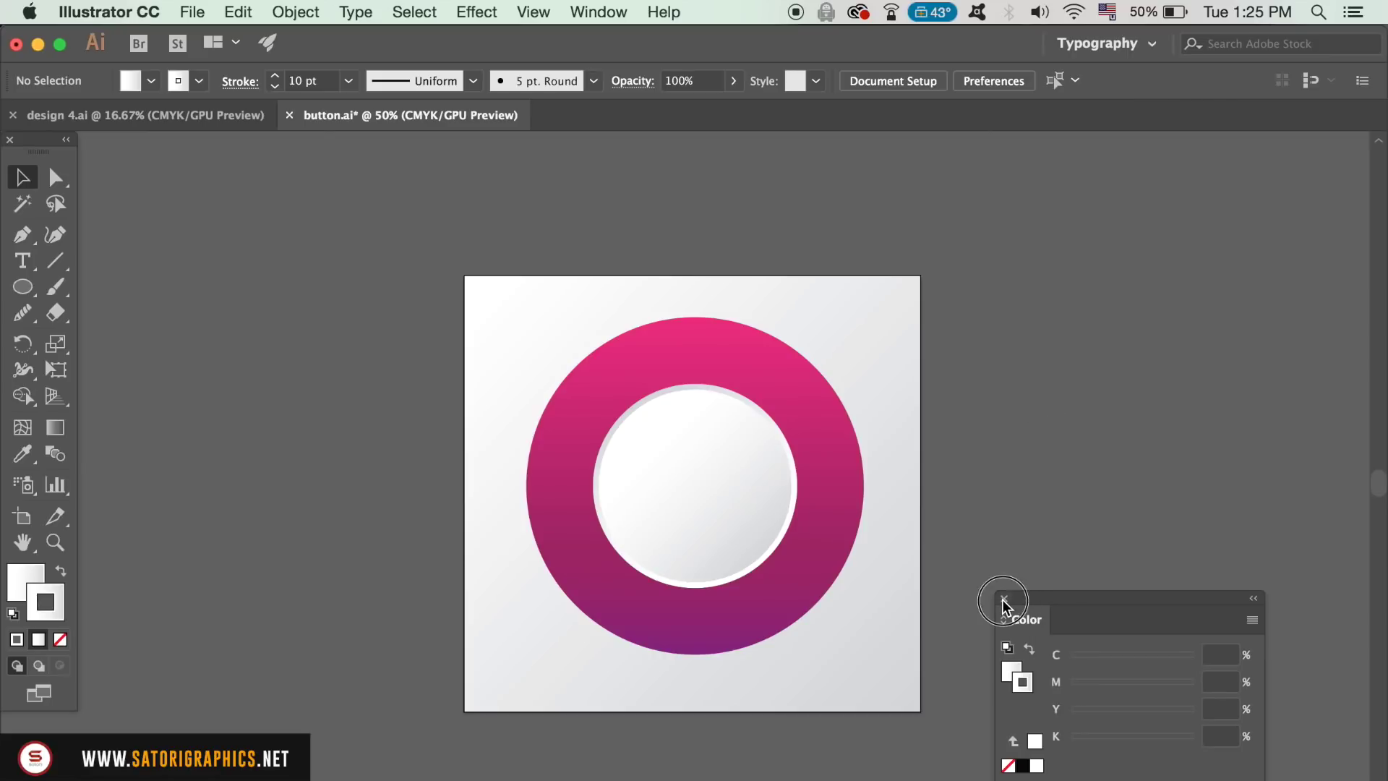
left_click(1004, 599)
left_click(464, 428)
- Scale the whole ring down from its centre and recentre it on the artboard
left_click(770, 596)
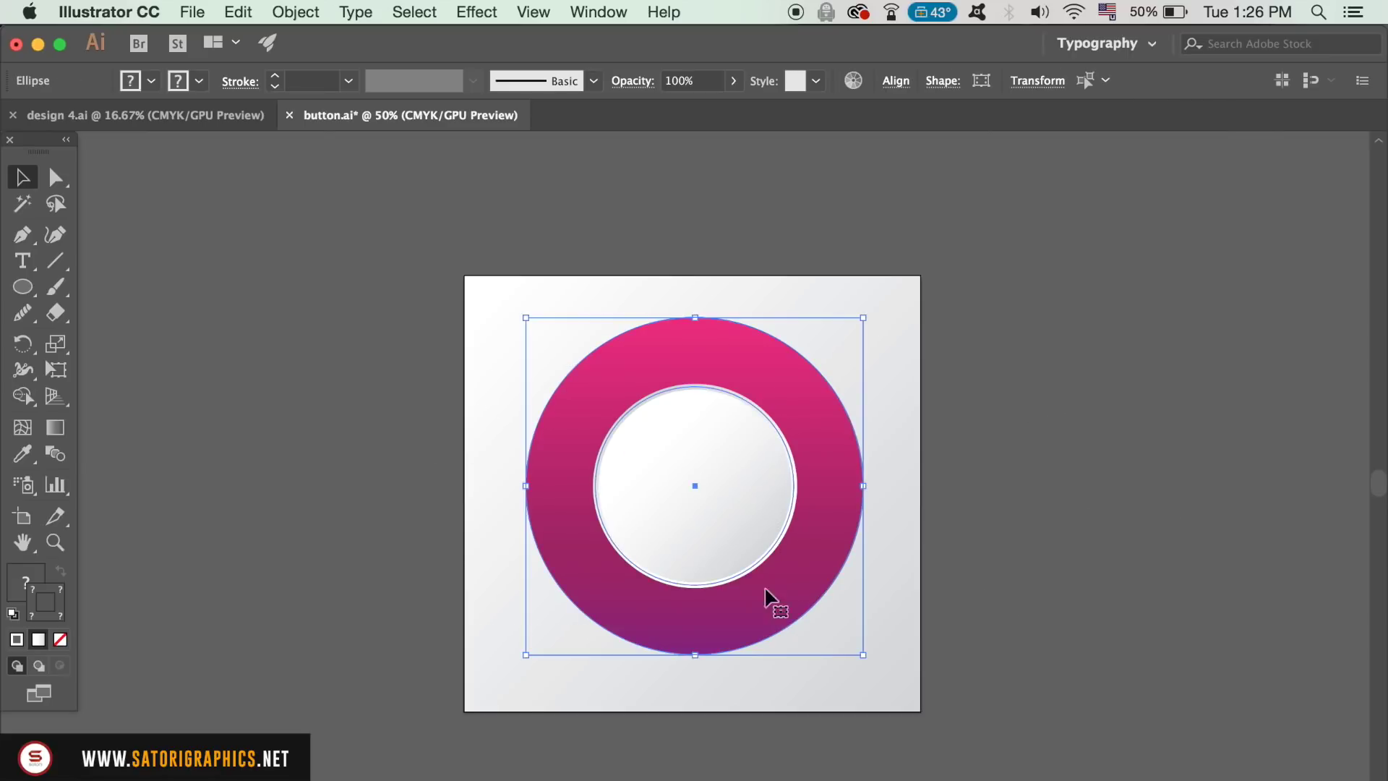
left_click_drag(743, 548, 745, 556)
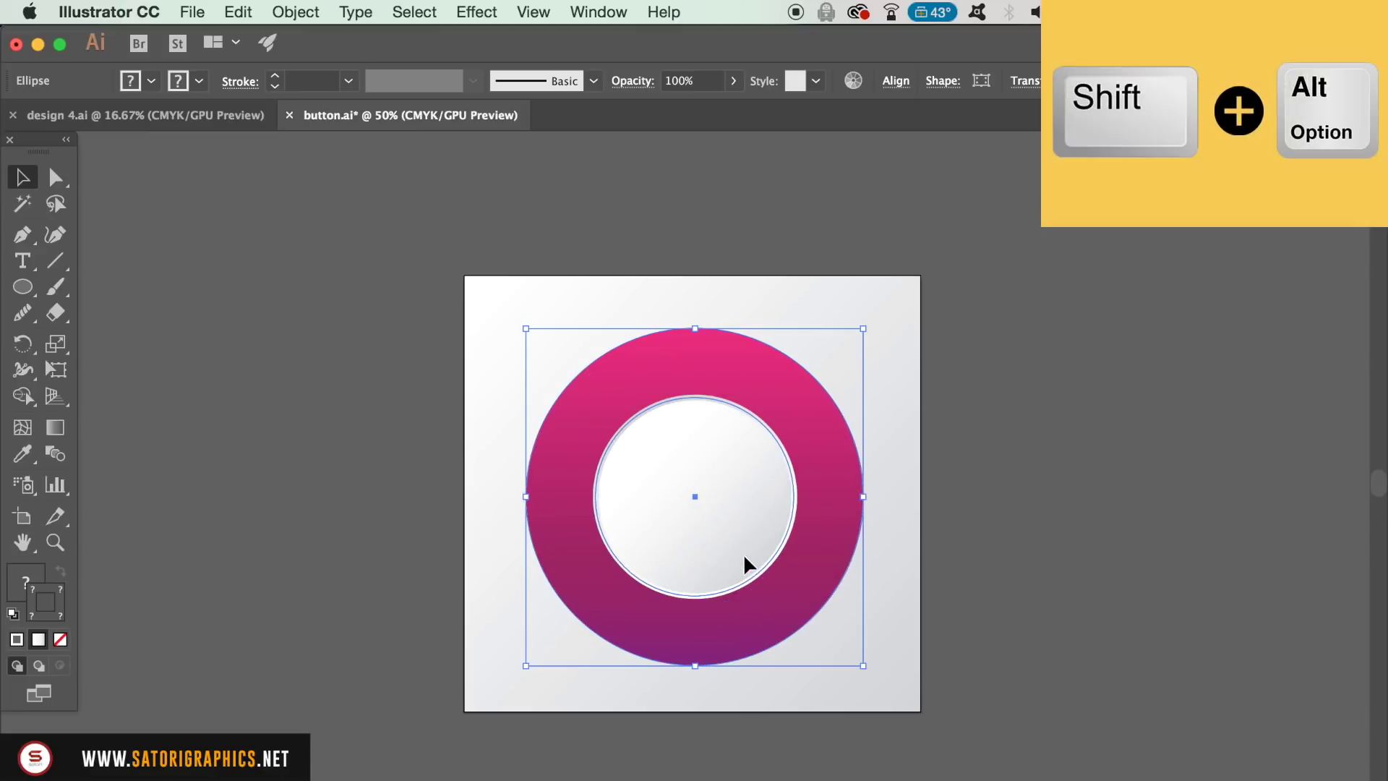
left_click_drag(868, 326, 827, 339)
left_click_drag(807, 494, 798, 488)
left_click(996, 492)
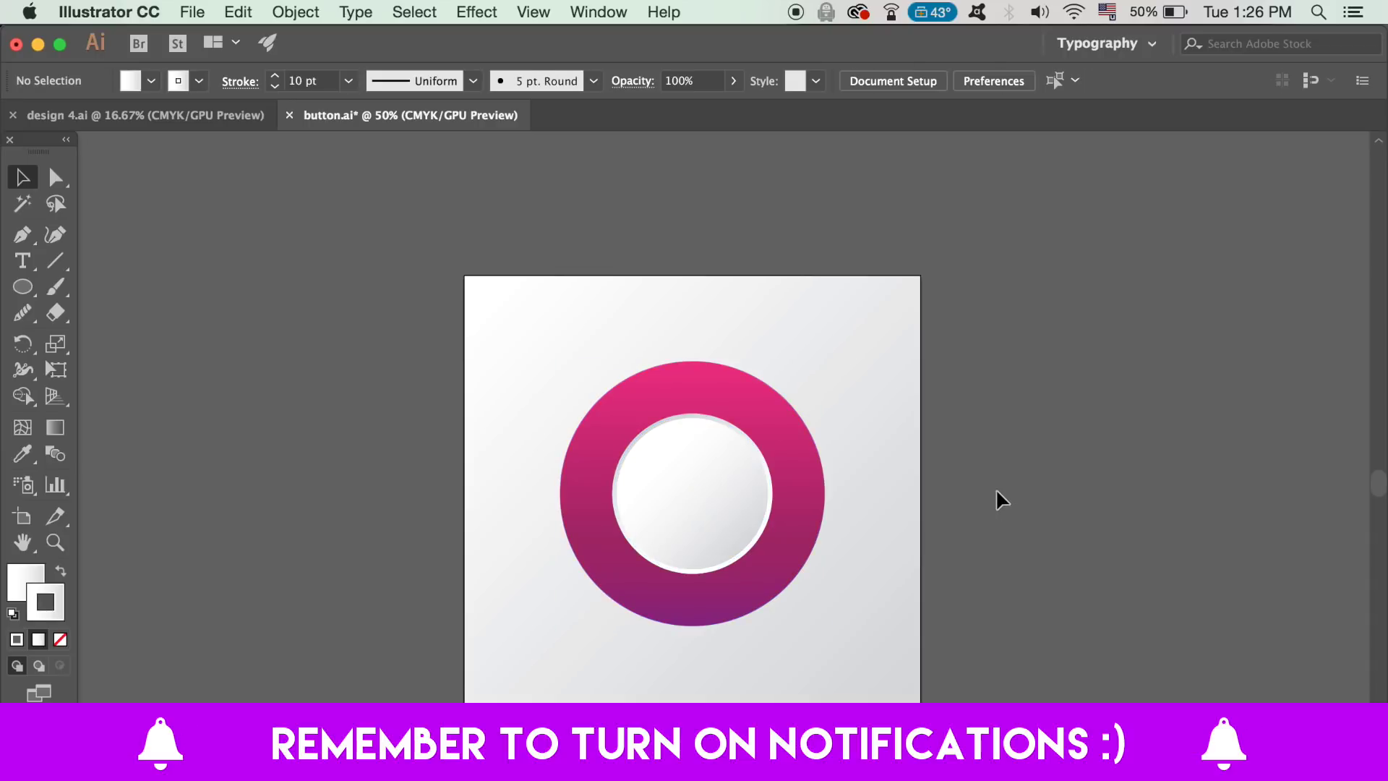
- Enlarge the pink outer circle slightly from its centre to about 509 pt
left_click(816, 500)
left_click_drag(824, 367, 832, 358)
left_click(1009, 430)
left_click(152, 12)
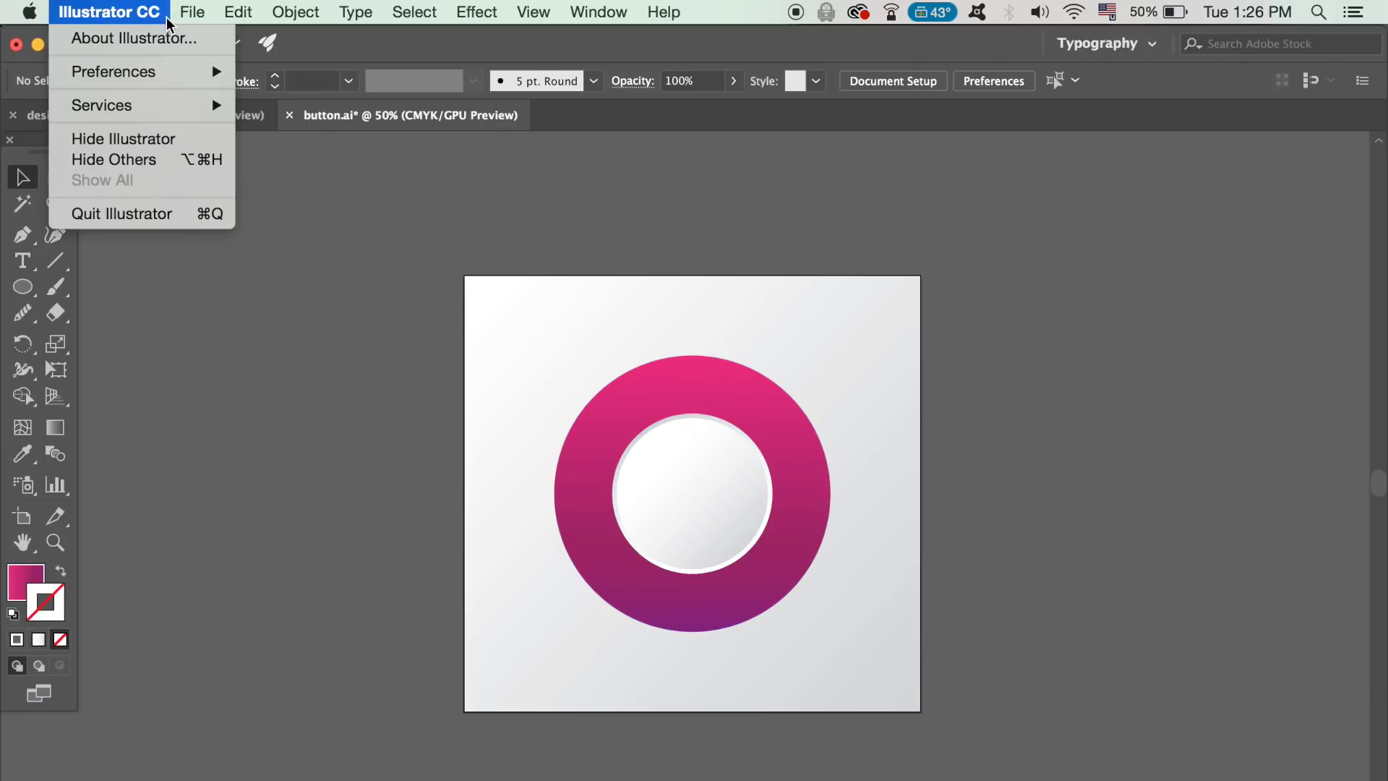
mouse_move(189, 73)
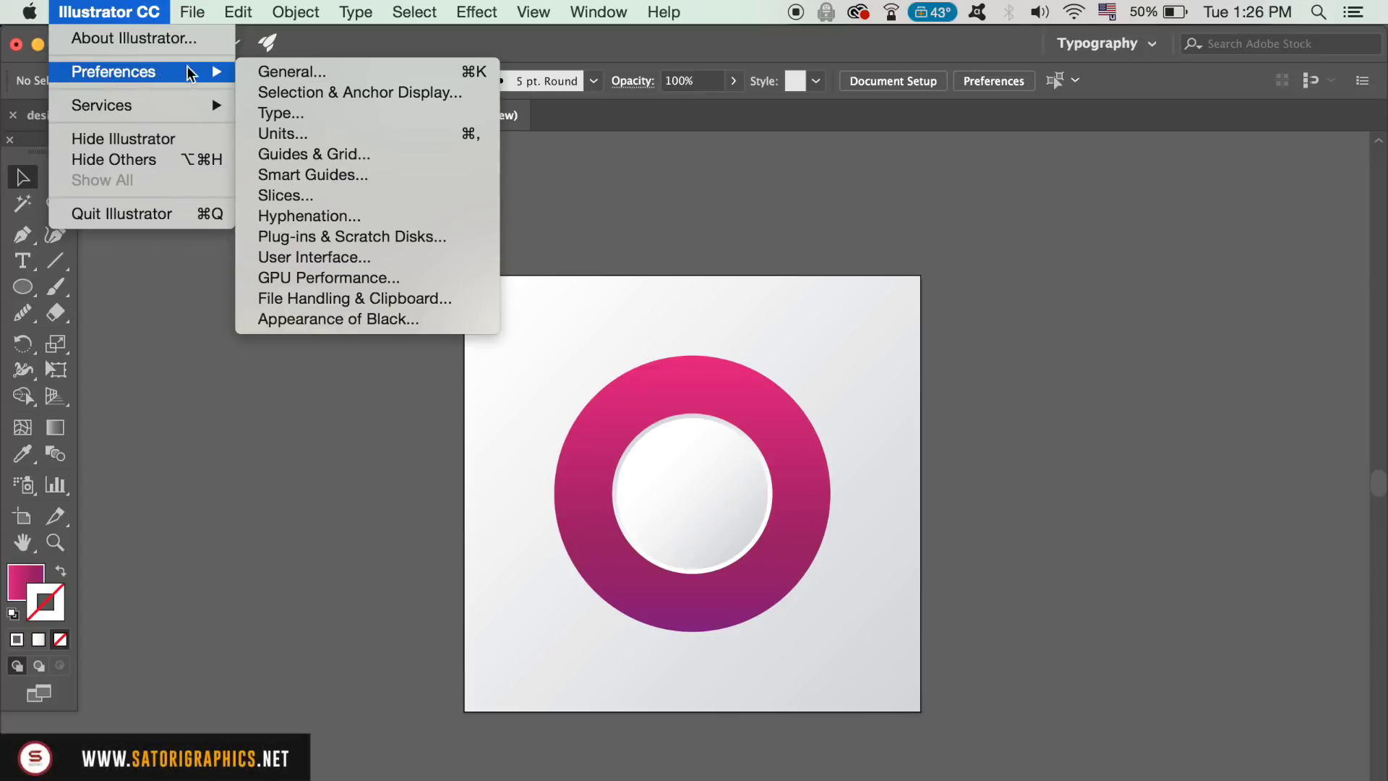
left_click(320, 75)
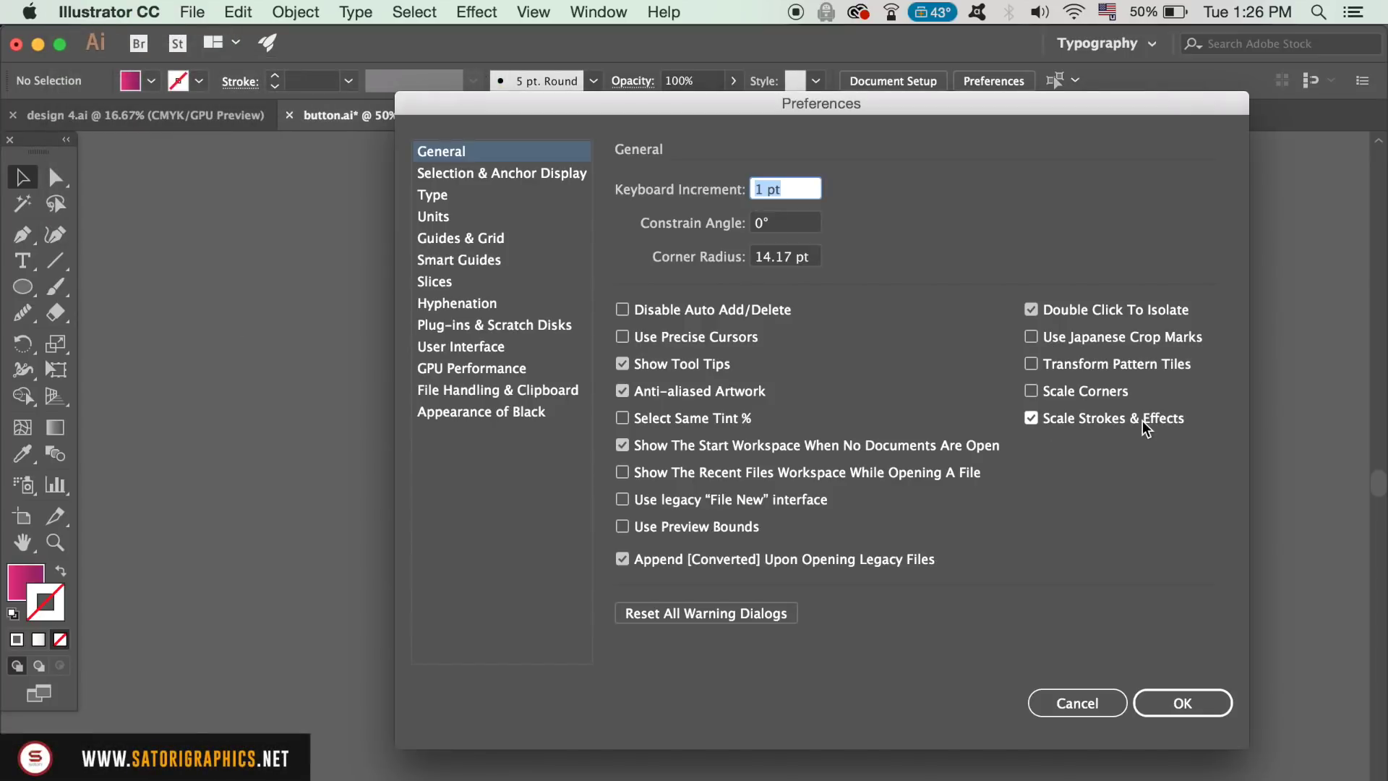
left_click(504, 262)
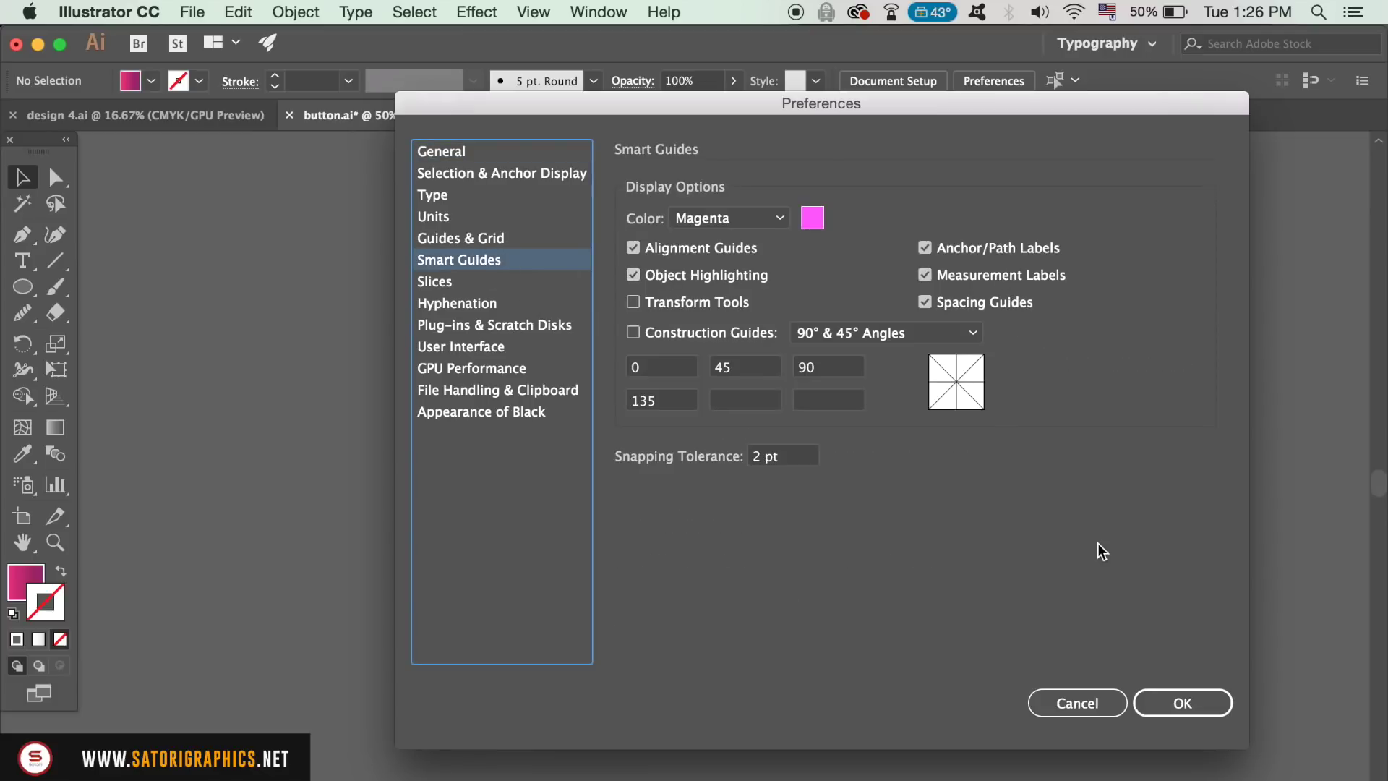
left_click(1088, 703)
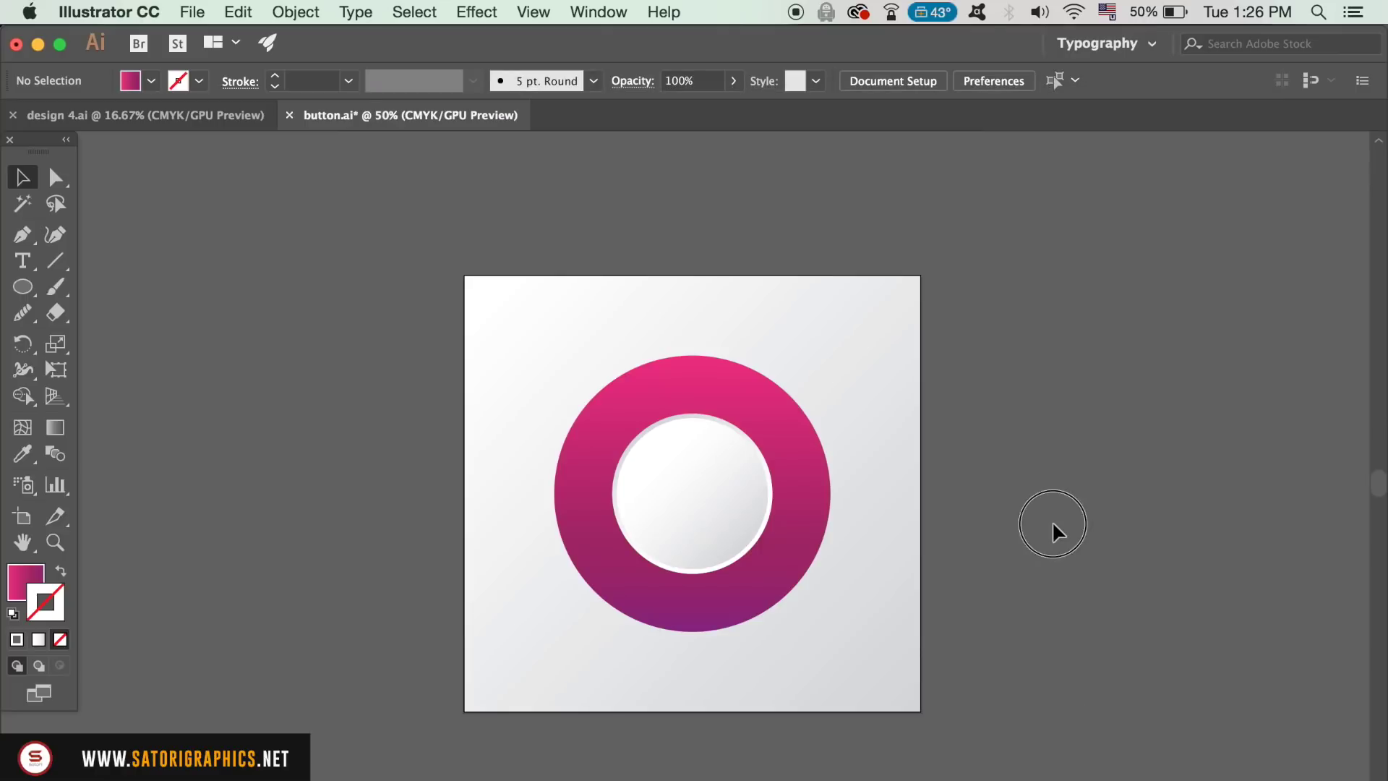
key("space")
left_click_drag(990, 436, 811, 414)
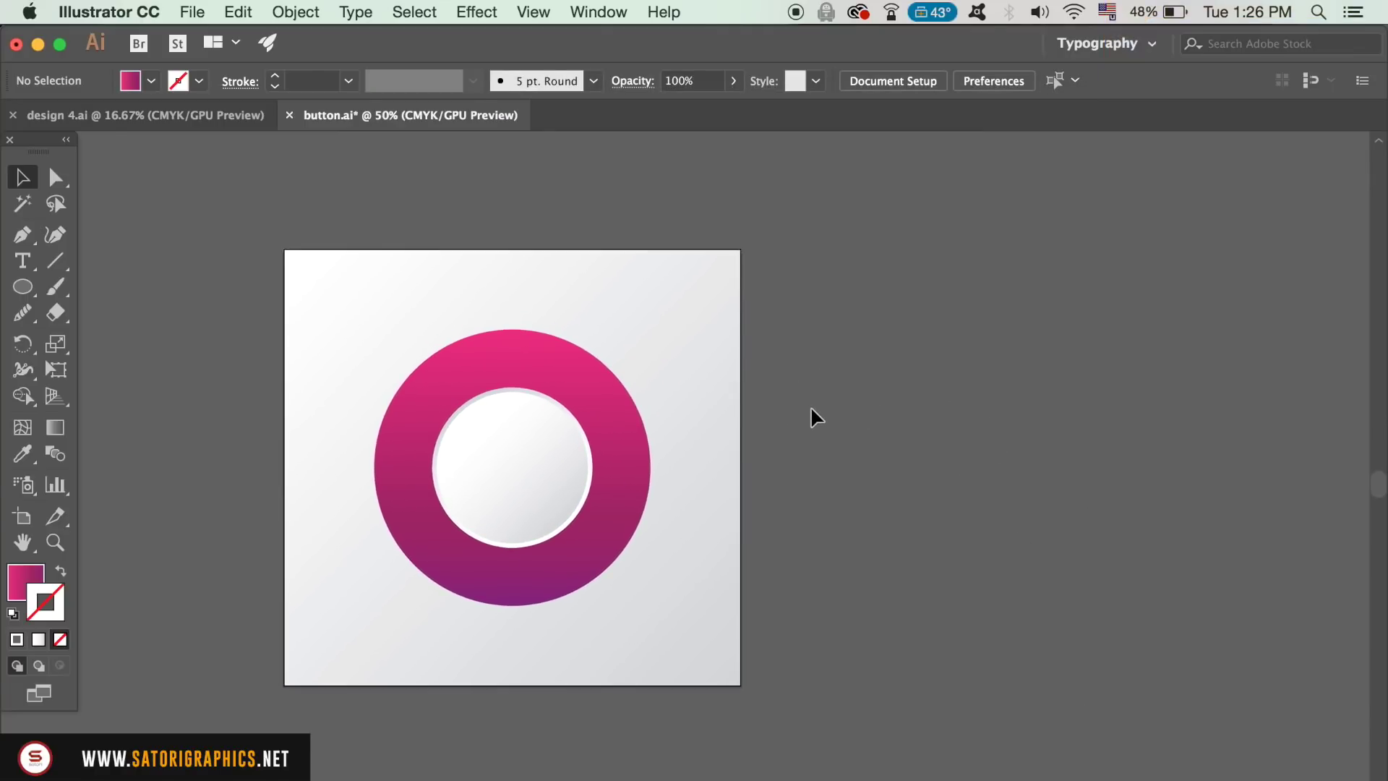
- Show the Layers panel and move it higher on the screen
left_click(597, 12)
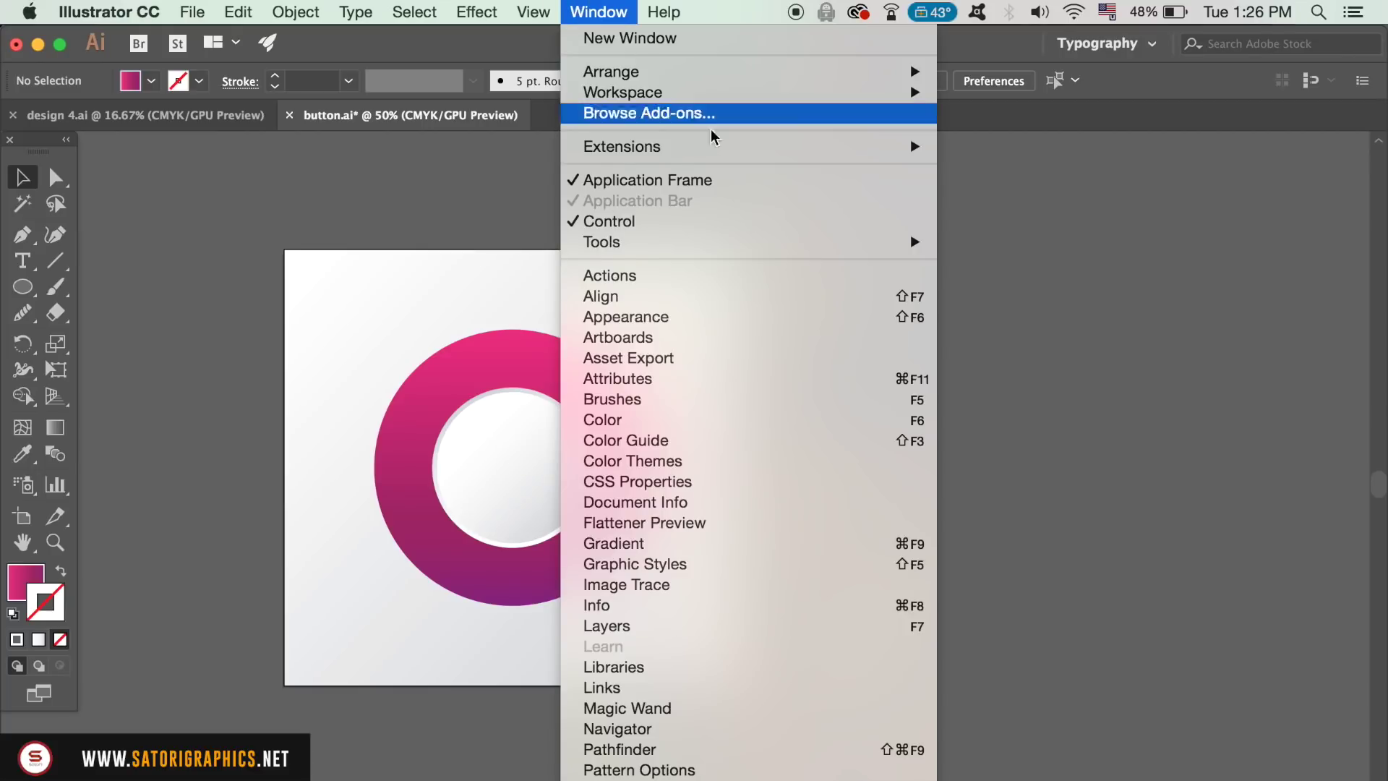
scroll(757, 736, "down", 5)
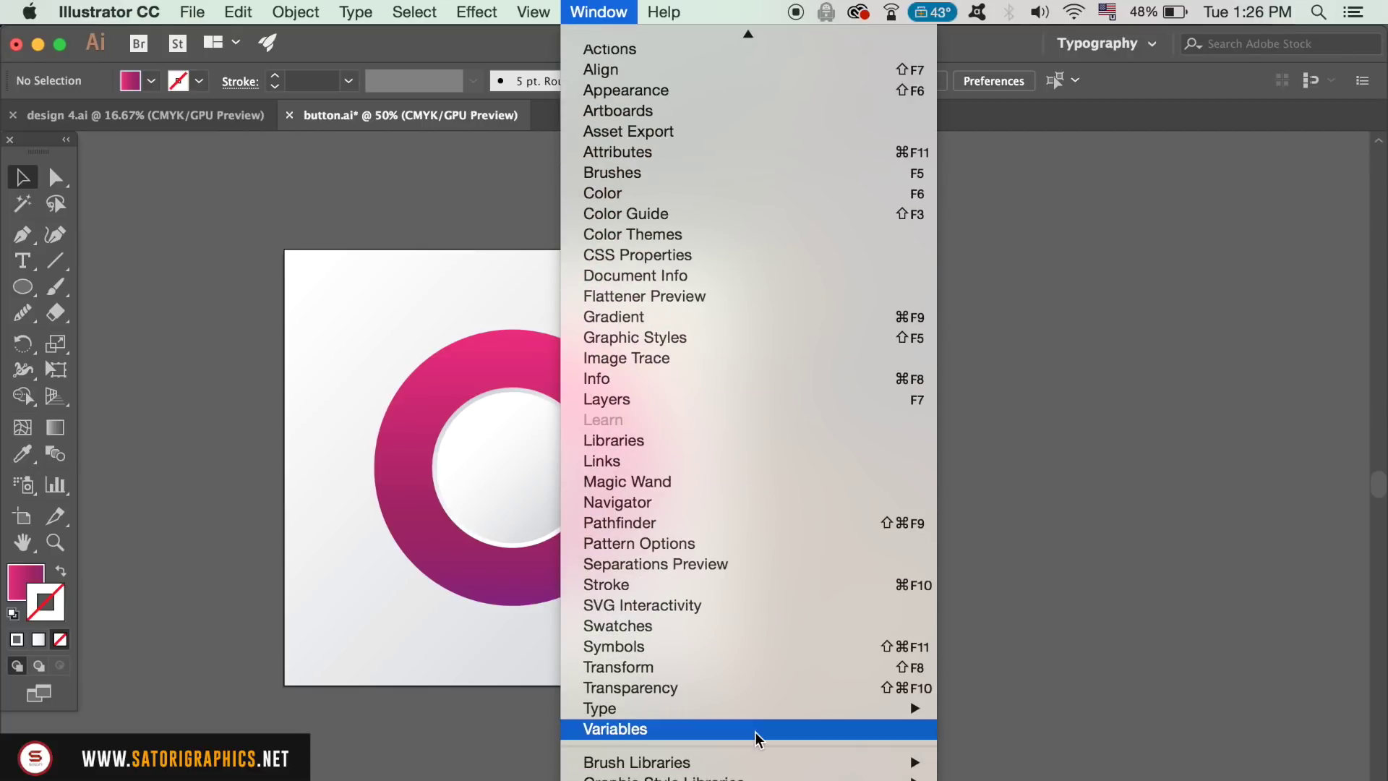
left_click(730, 399)
left_click_drag(1104, 469, 1105, 245)
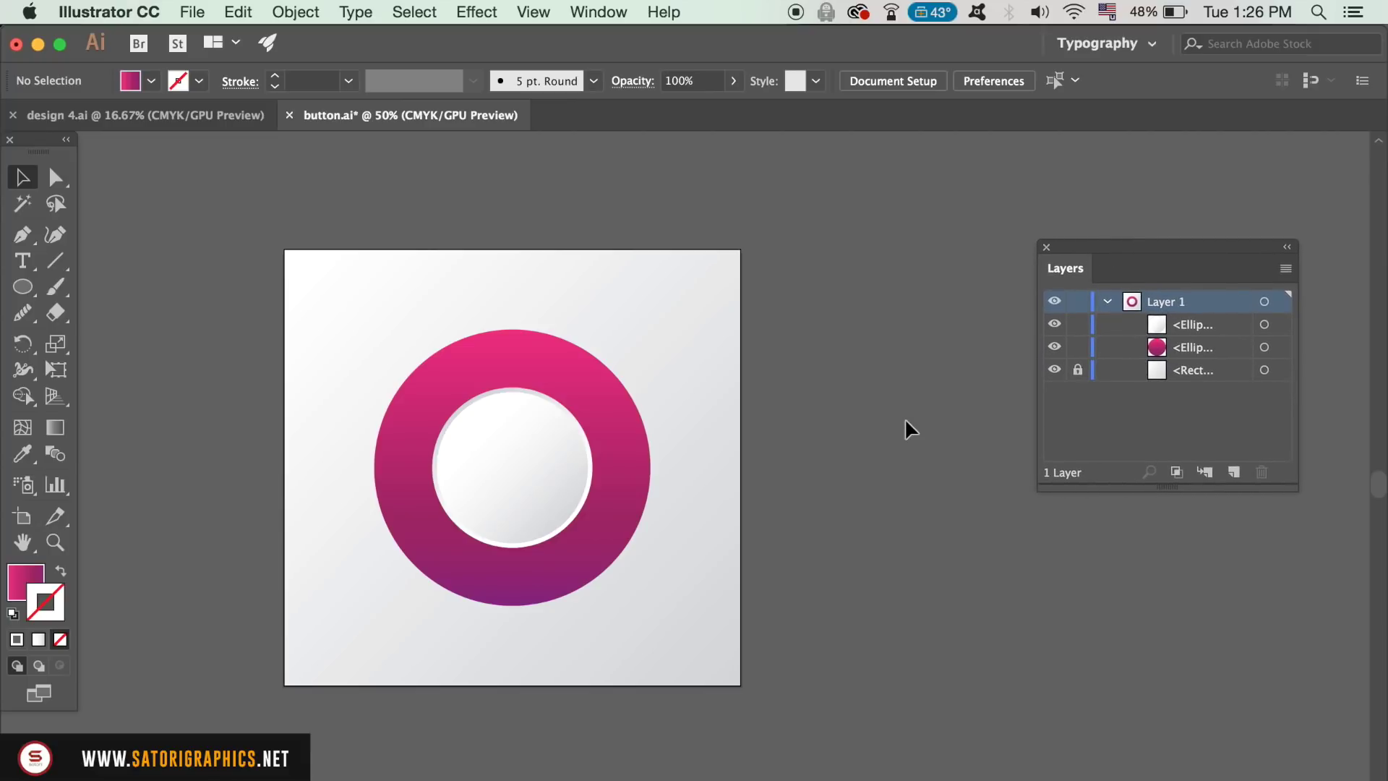
- Copy the inner white circle and paste it in front with Cmd+F
left_click(496, 437)
key("super+c")
key("super")
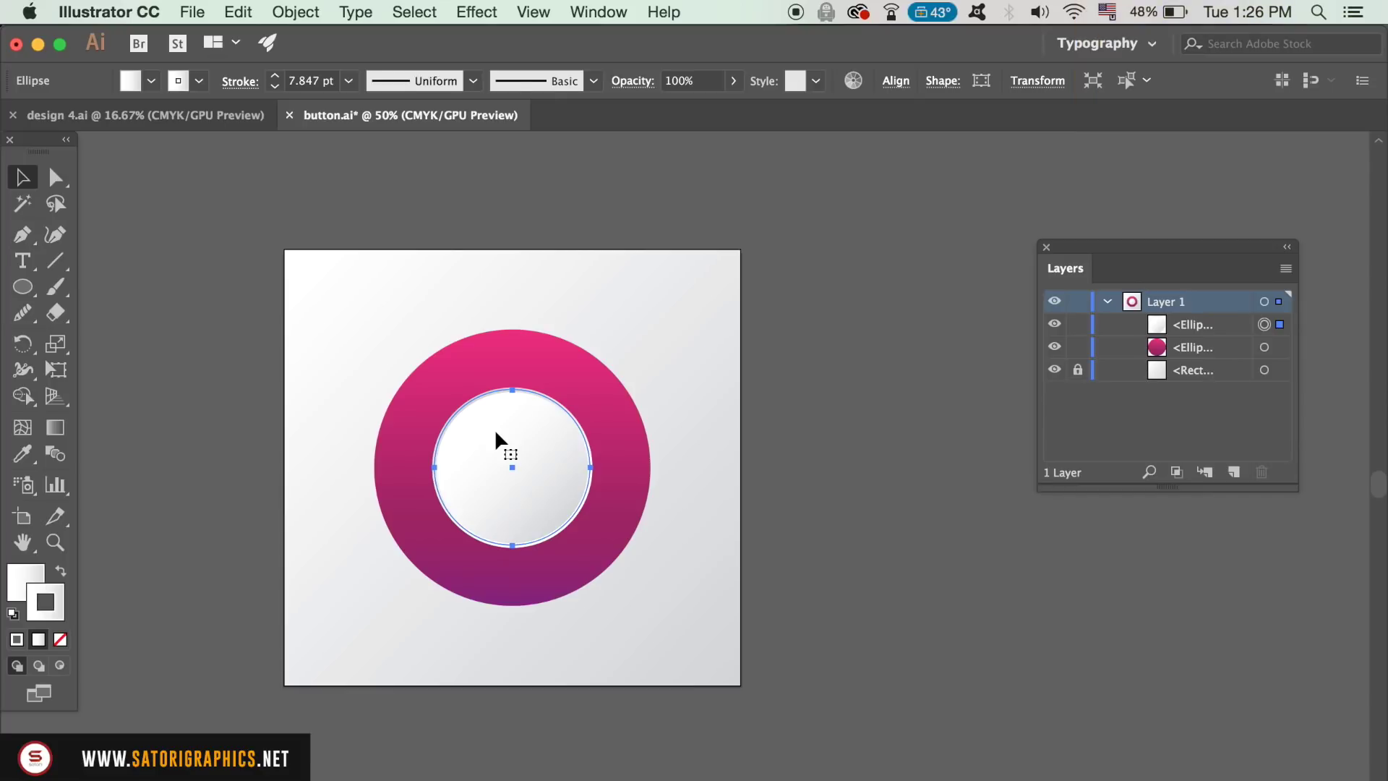
key("super+f")
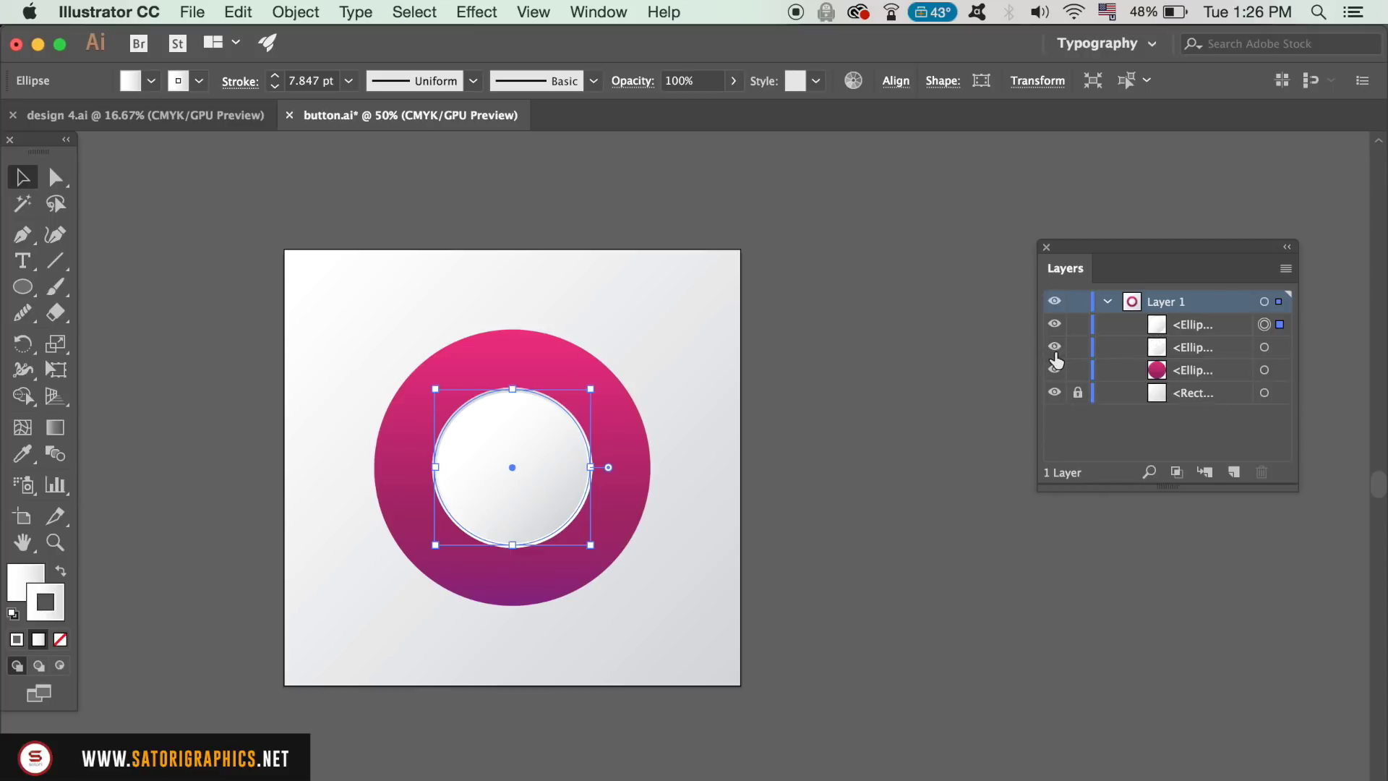
- Hide the pink outer circle and fill the front circle copy with solid black
left_click(1054, 370)
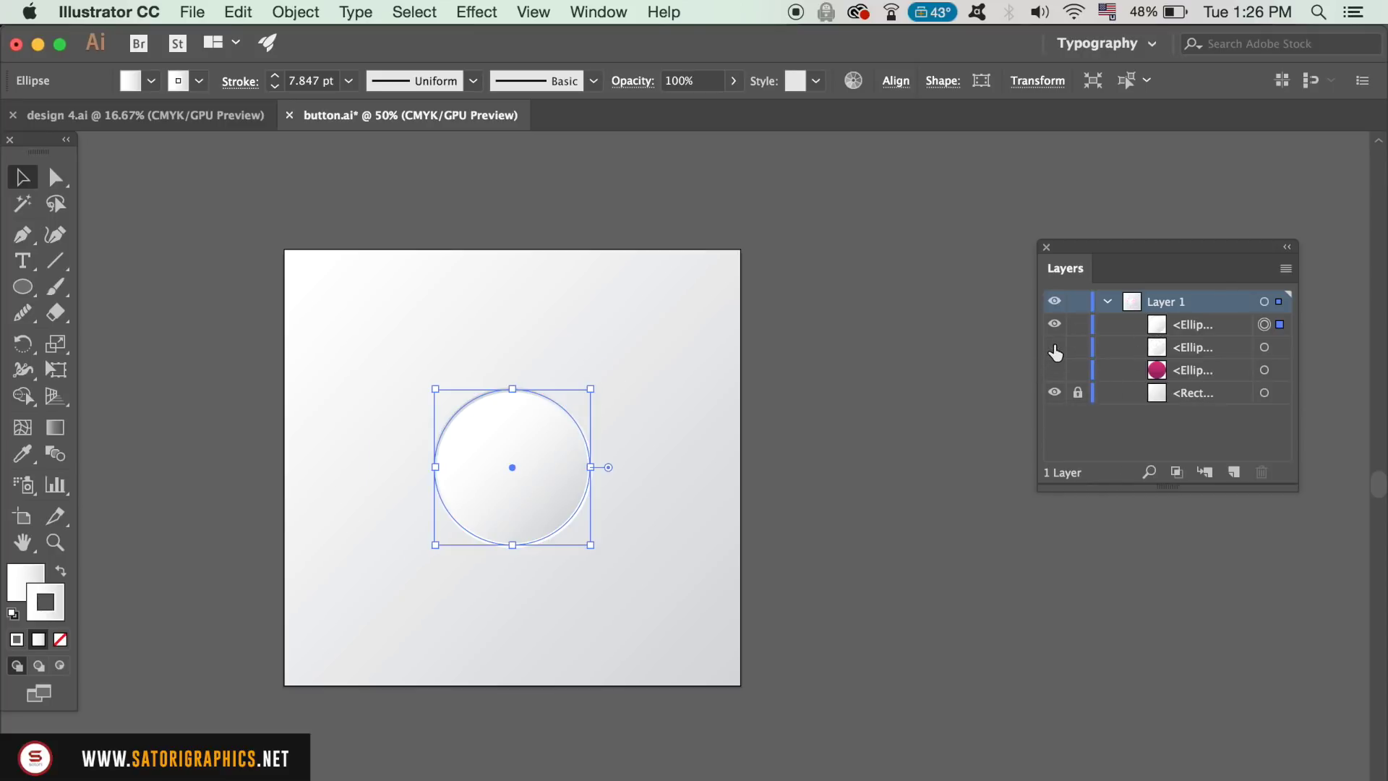
left_click(1196, 327)
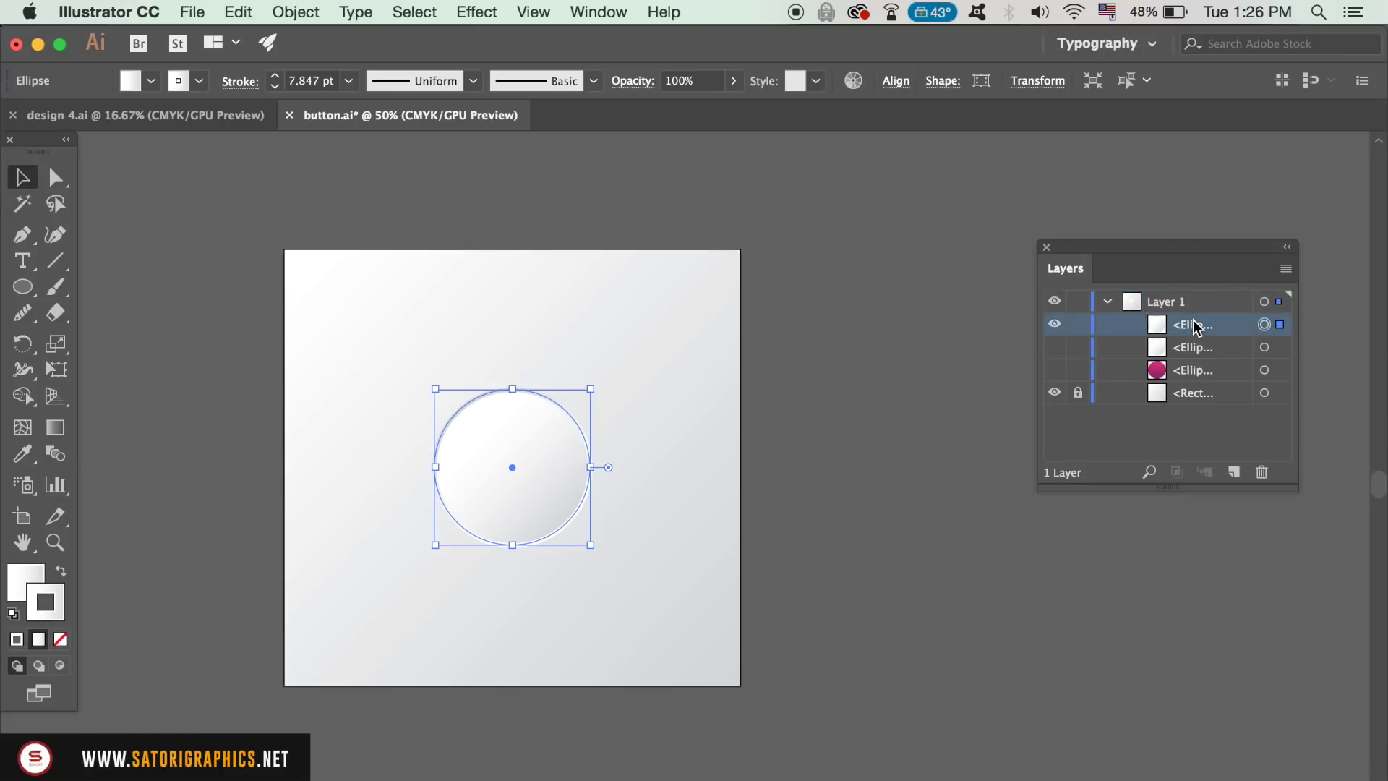
left_click(60, 642)
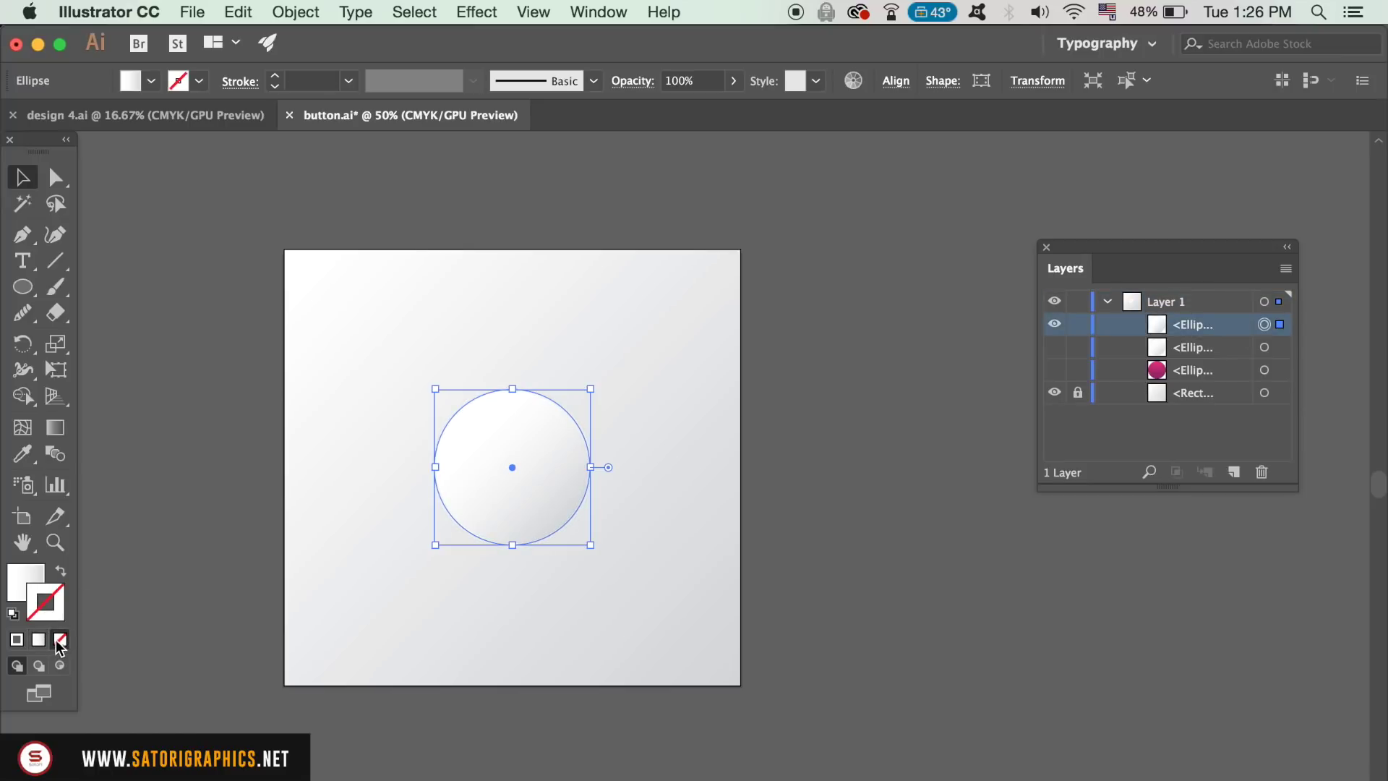
left_click(24, 596)
left_click(16, 639)
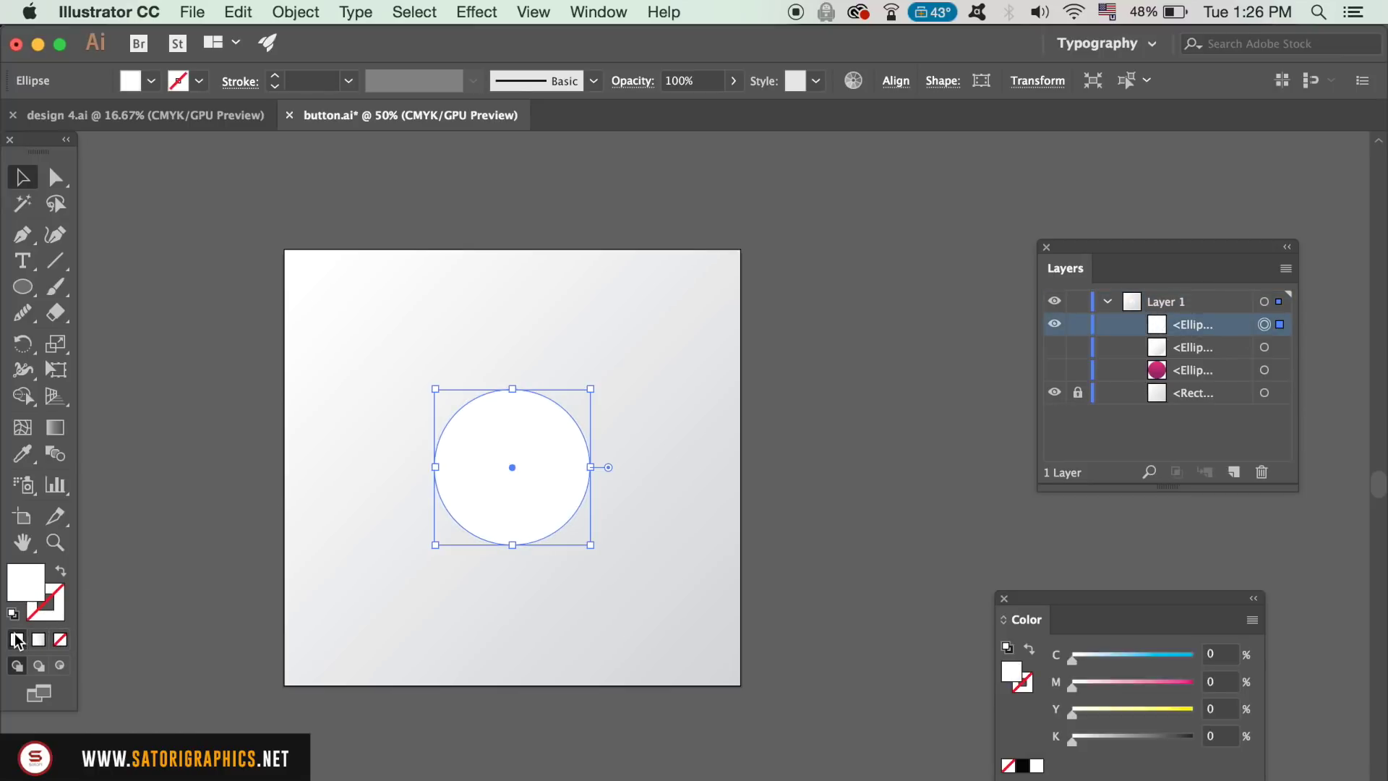
double_click(40, 596)
left_click(885, 562)
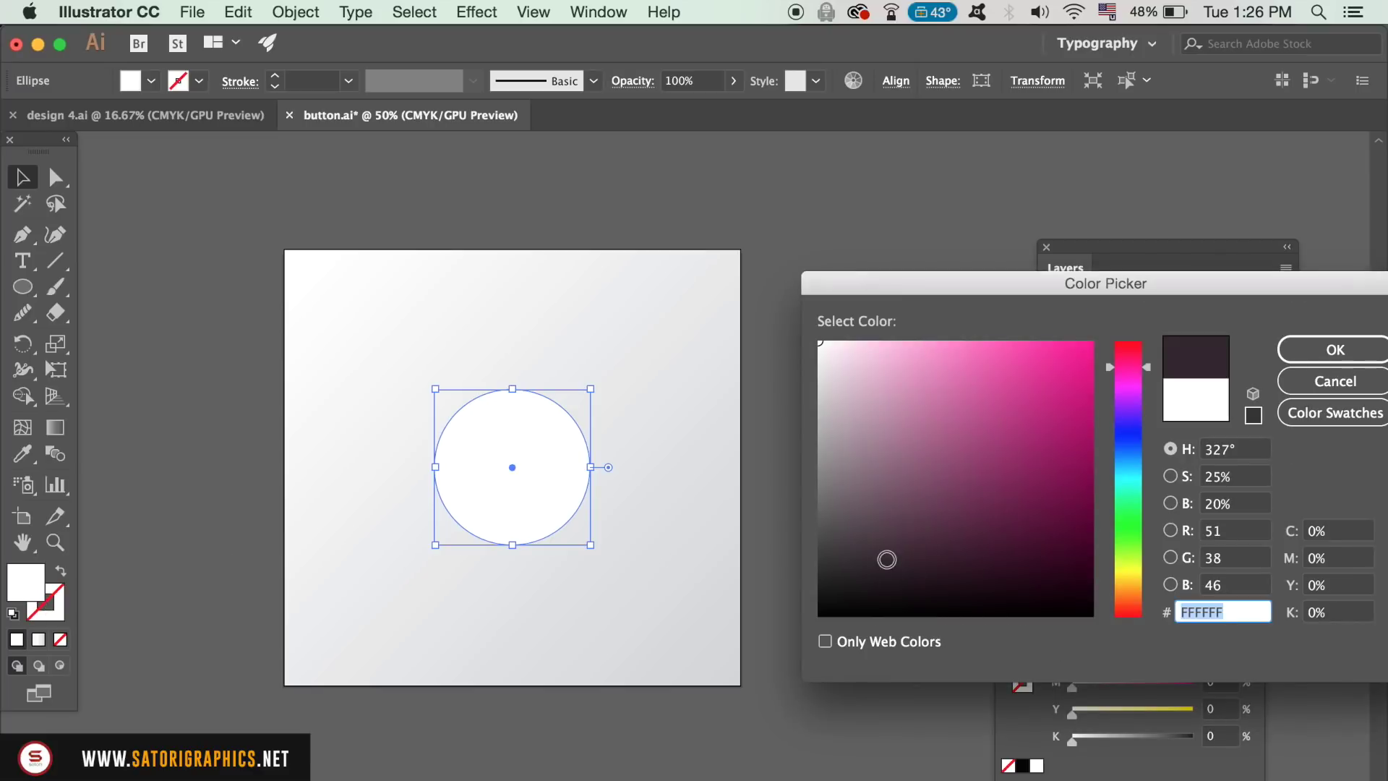
left_click(1294, 350)
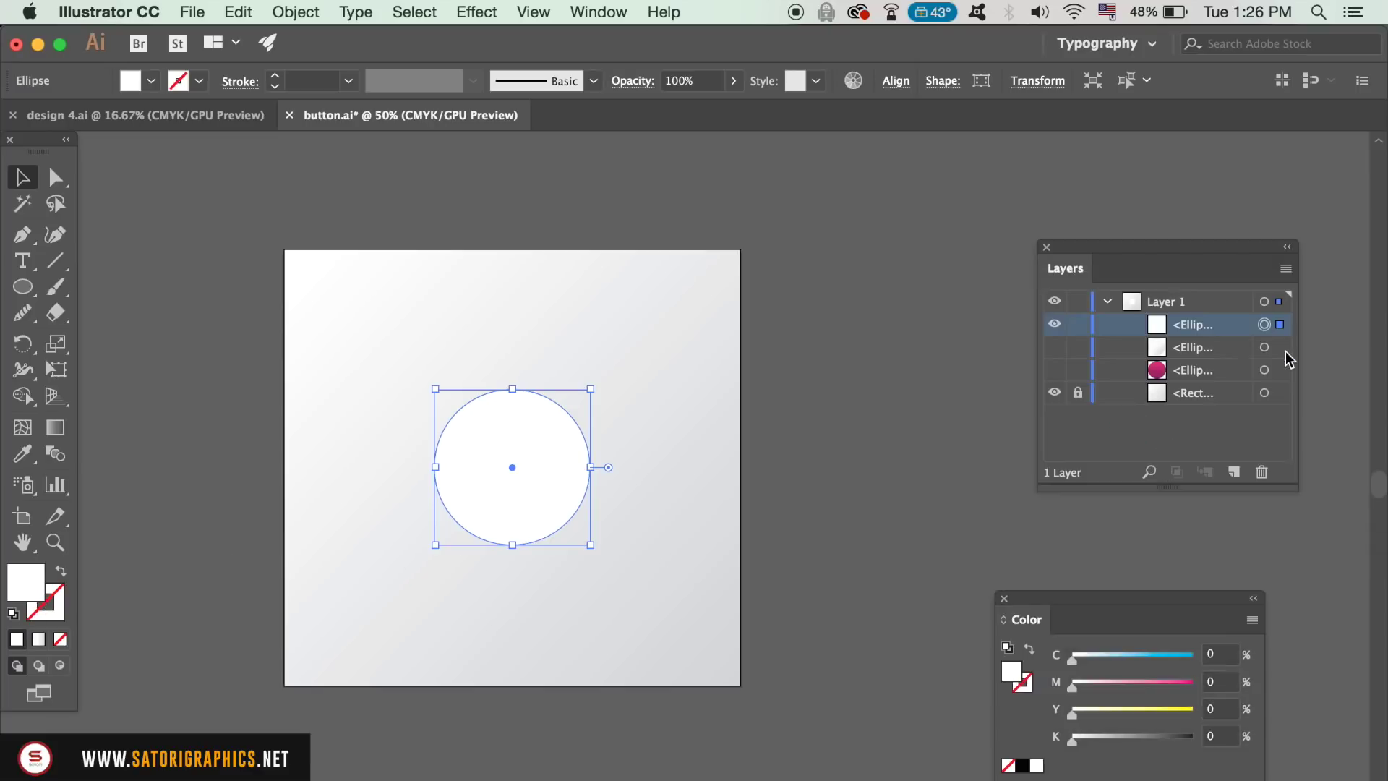
left_click(23, 581)
left_click(22, 581)
left_click_drag(895, 587, 802, 644)
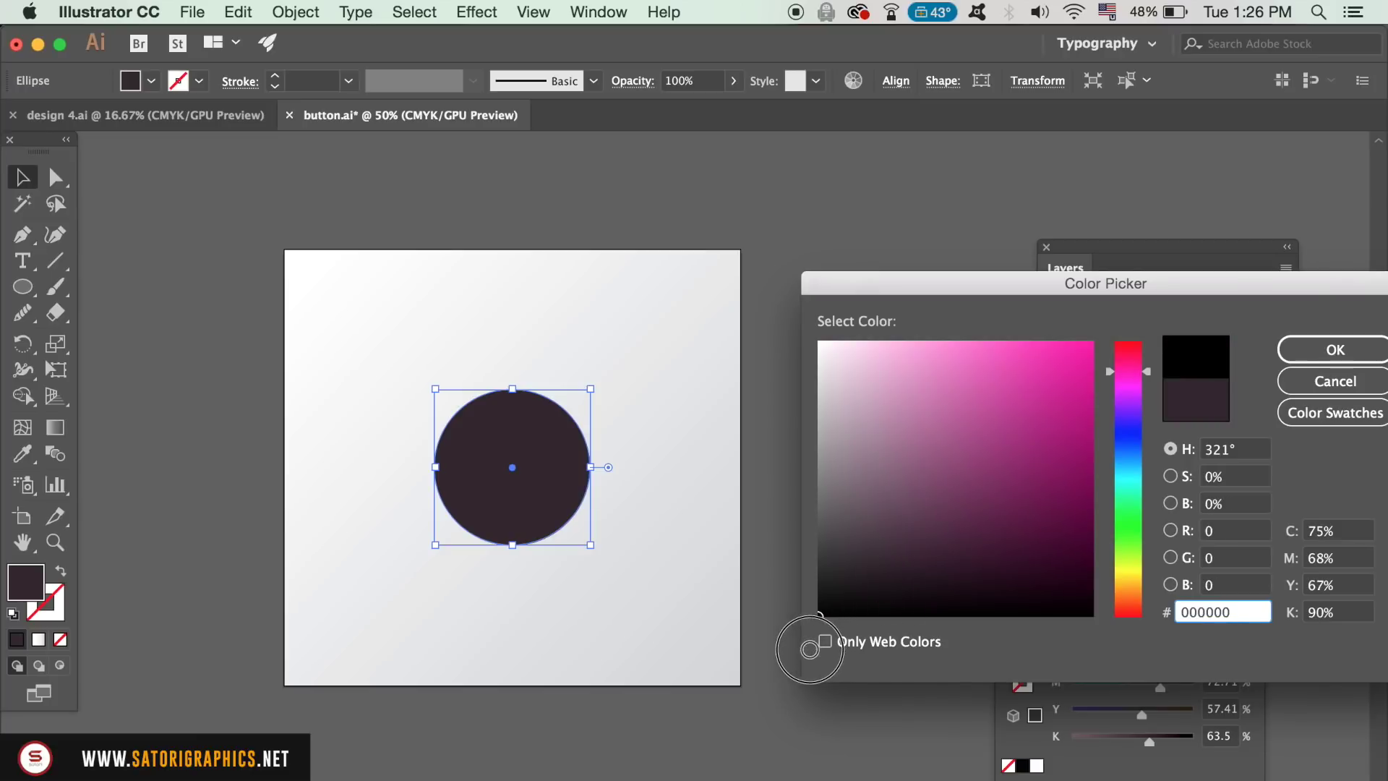
left_click(1323, 349)
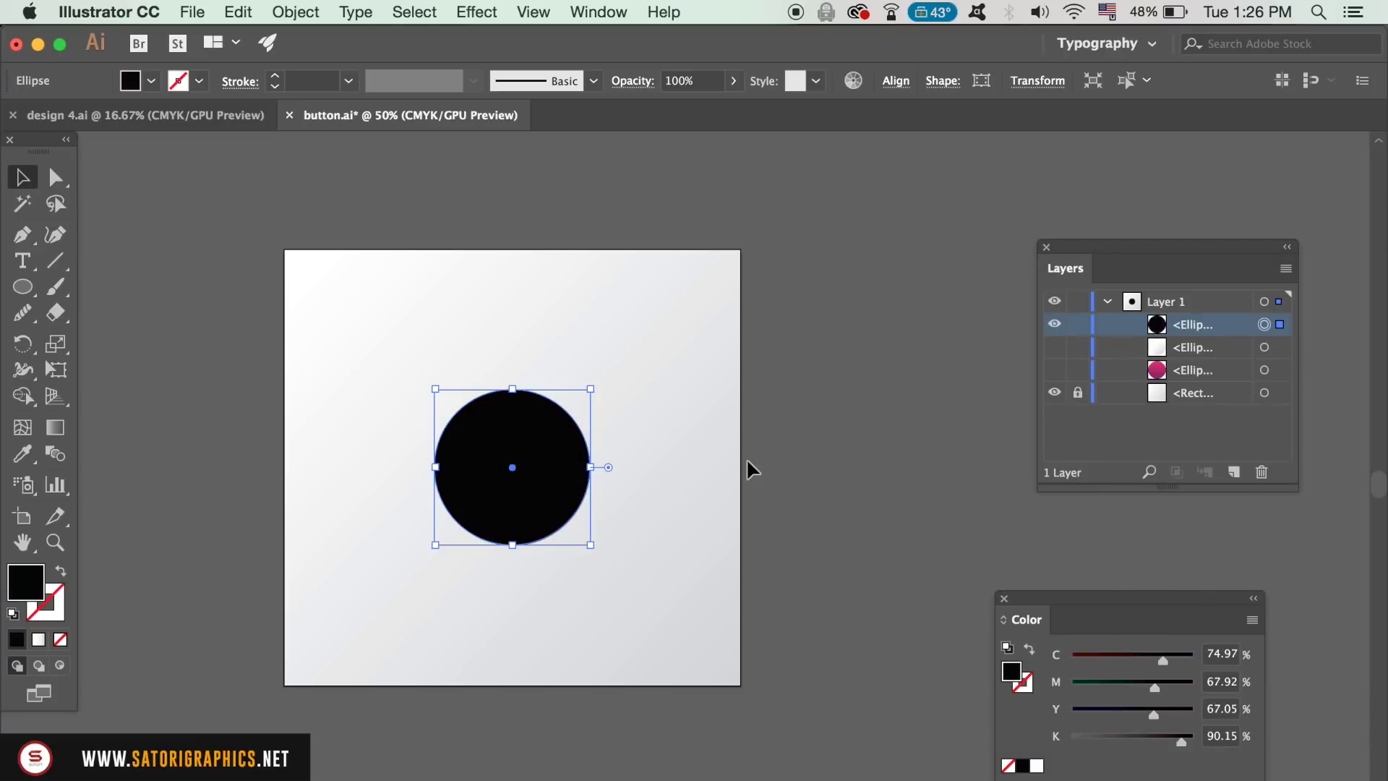
- Alt-drag a black copy down-right and bring the original circle to the front
key("alt")
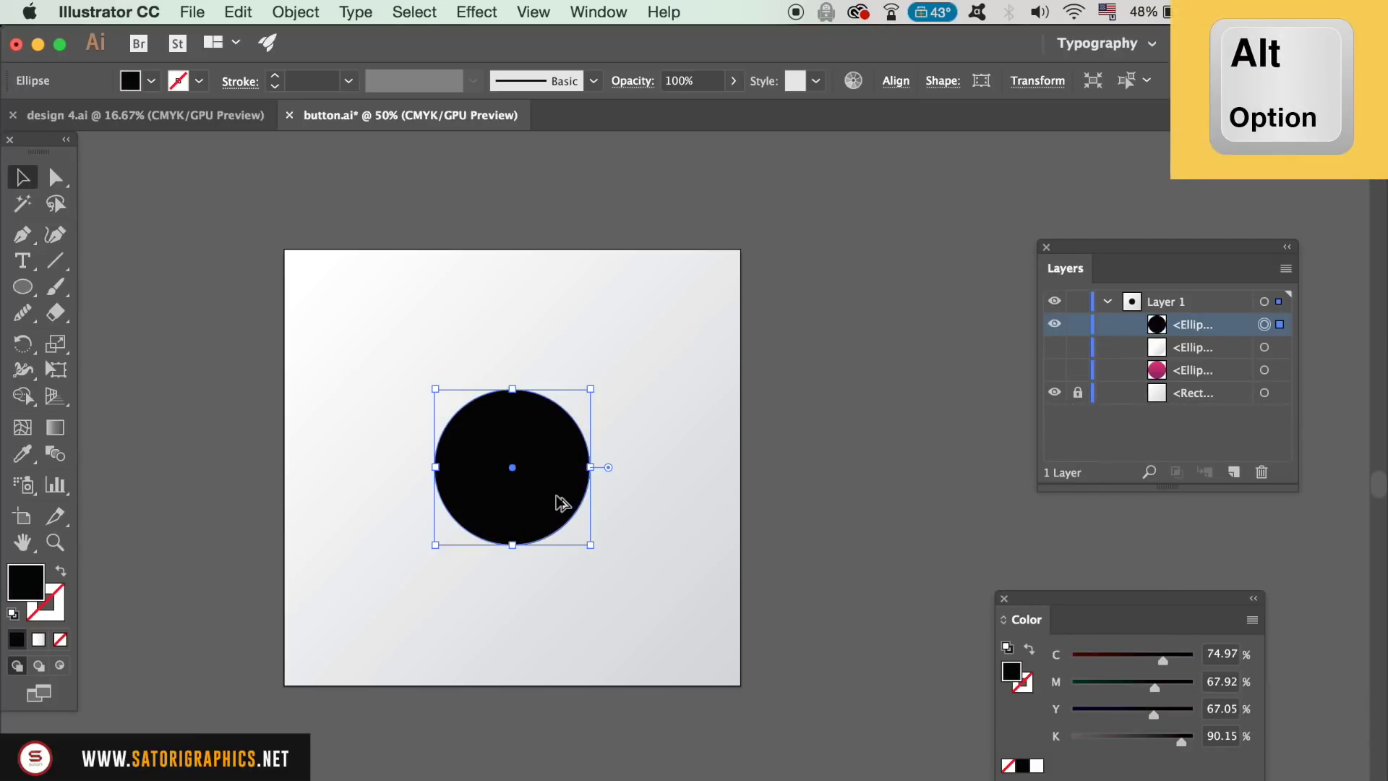
left_click_drag(562, 504, 660, 624)
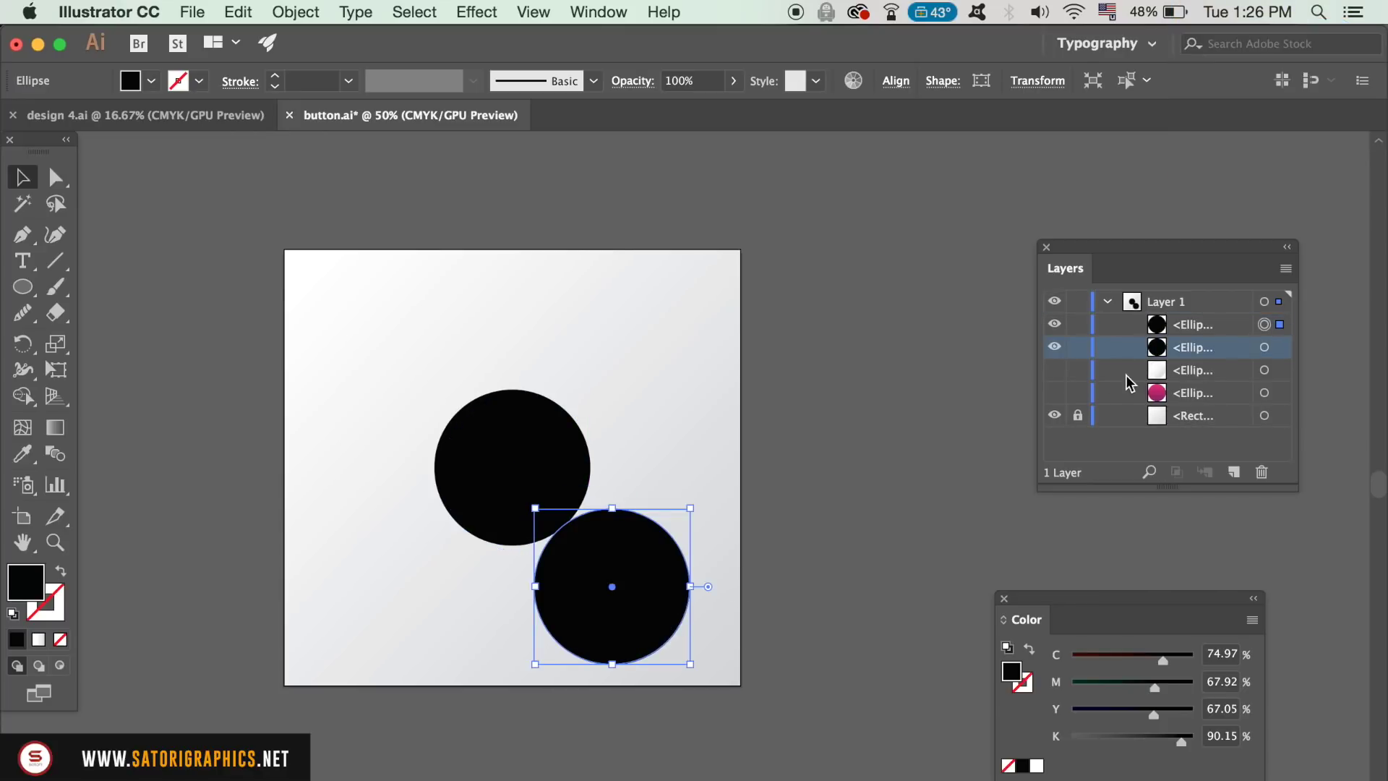
left_click(550, 486)
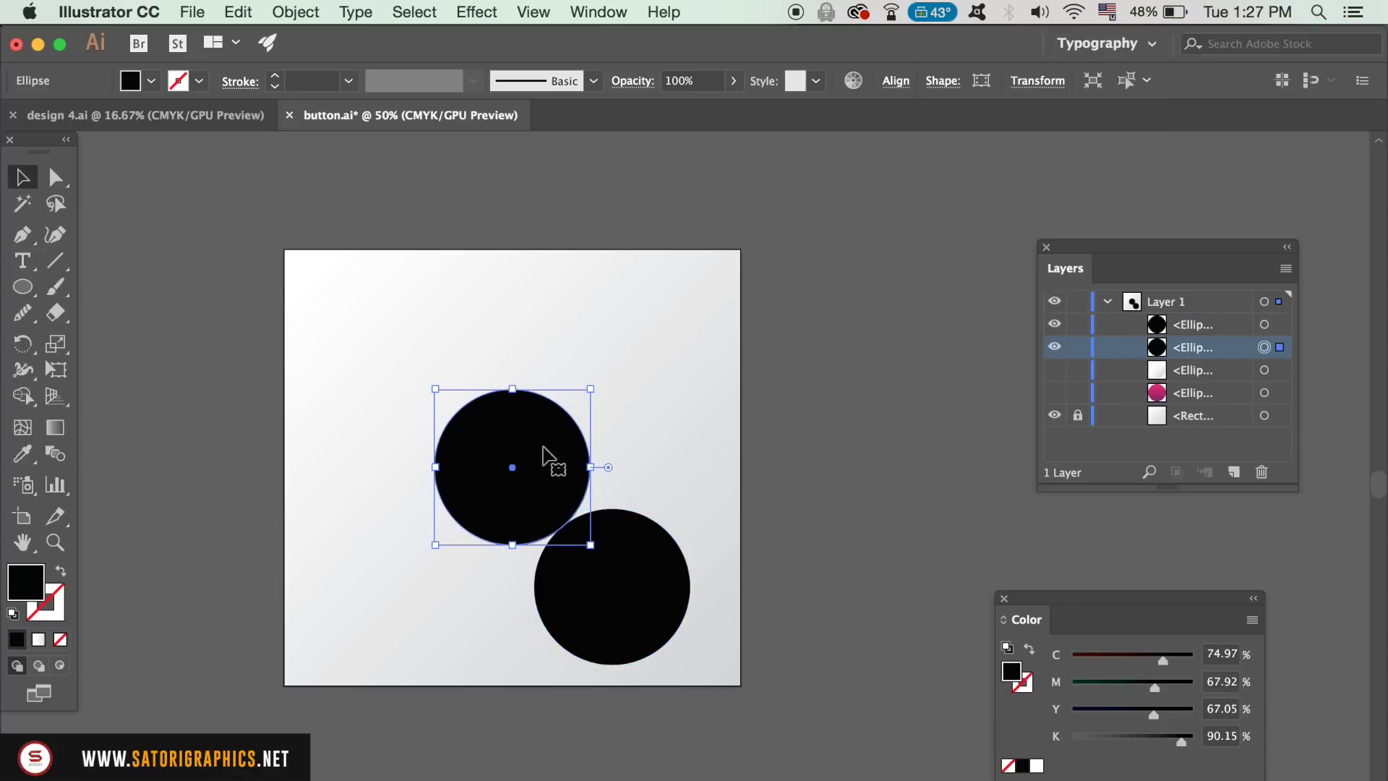
left_click(296, 12)
mouse_move(307, 64)
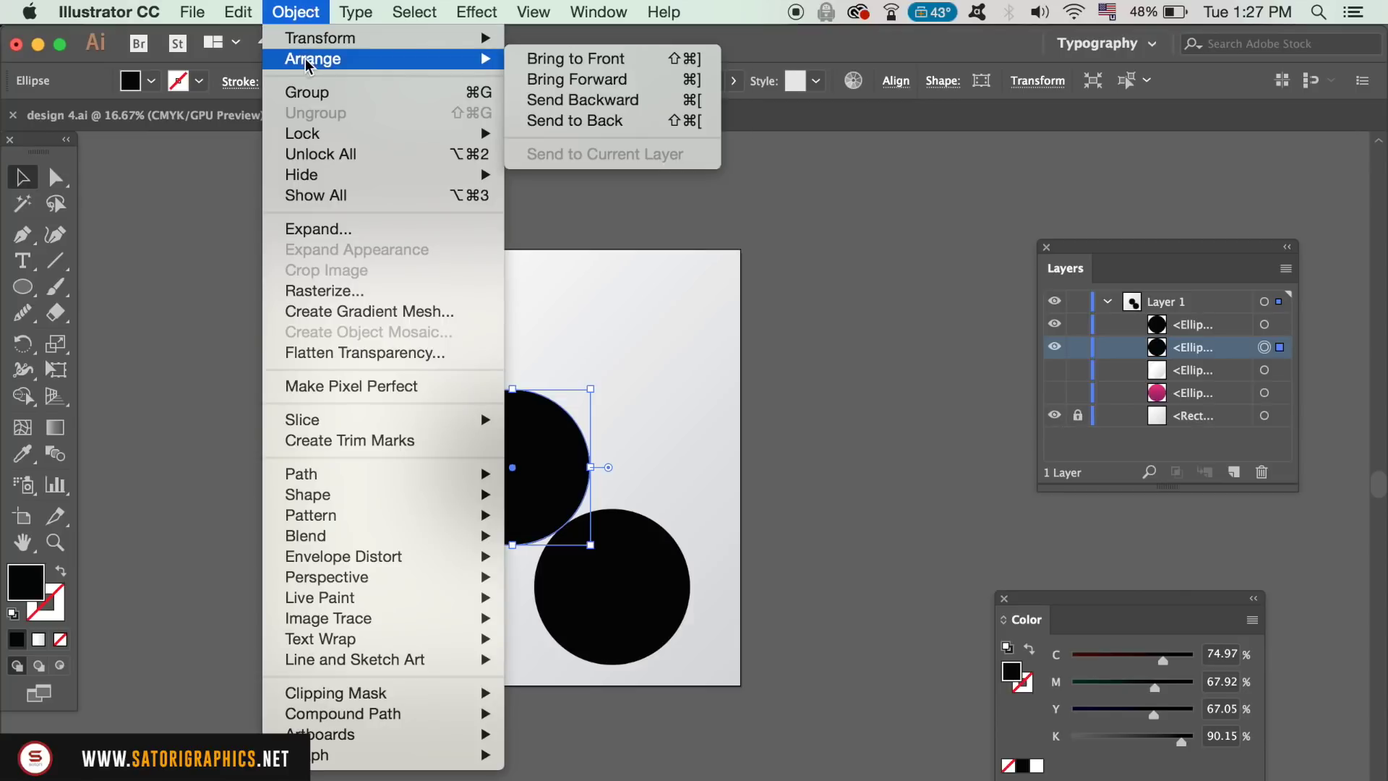
left_click(524, 59)
- Enter FFFFFF as the fill colour for the lower circle copy
left_click(634, 578)
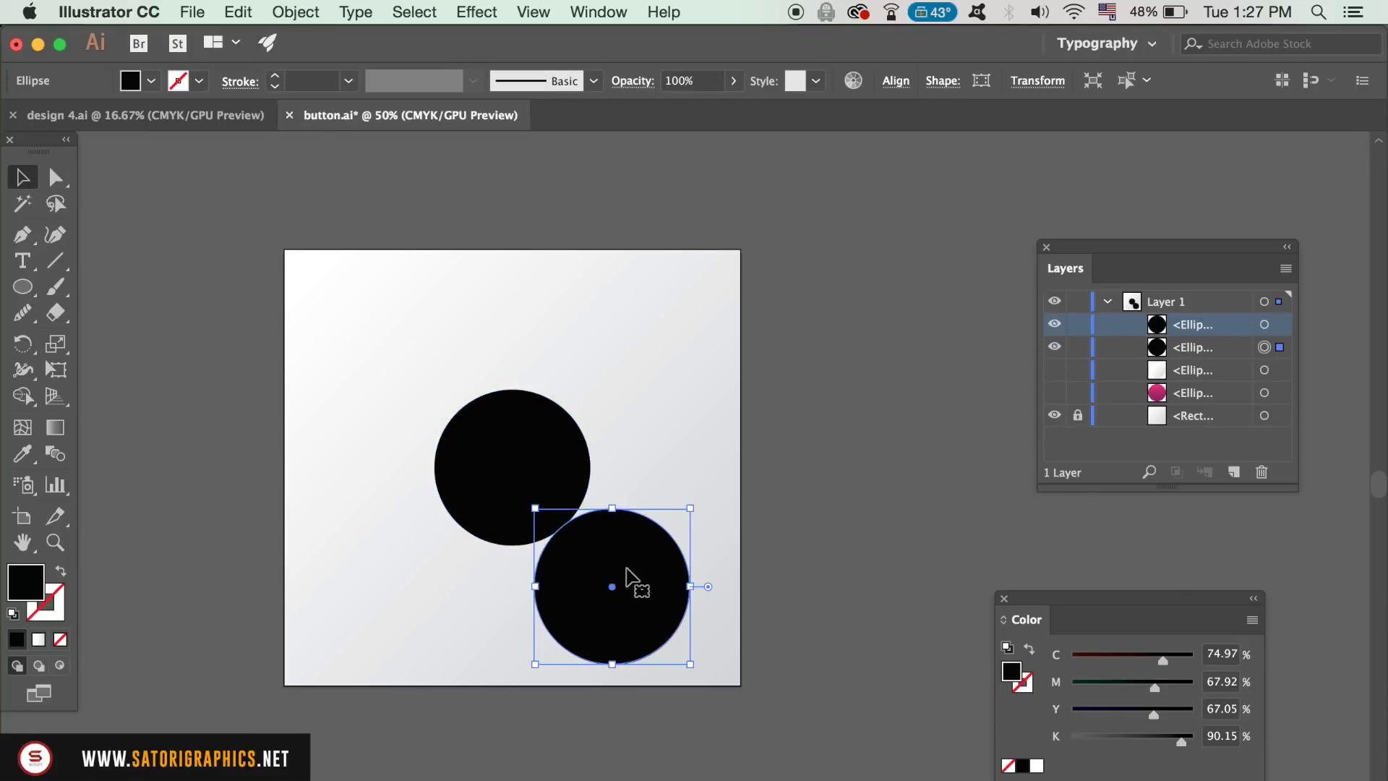
double_click(36, 576)
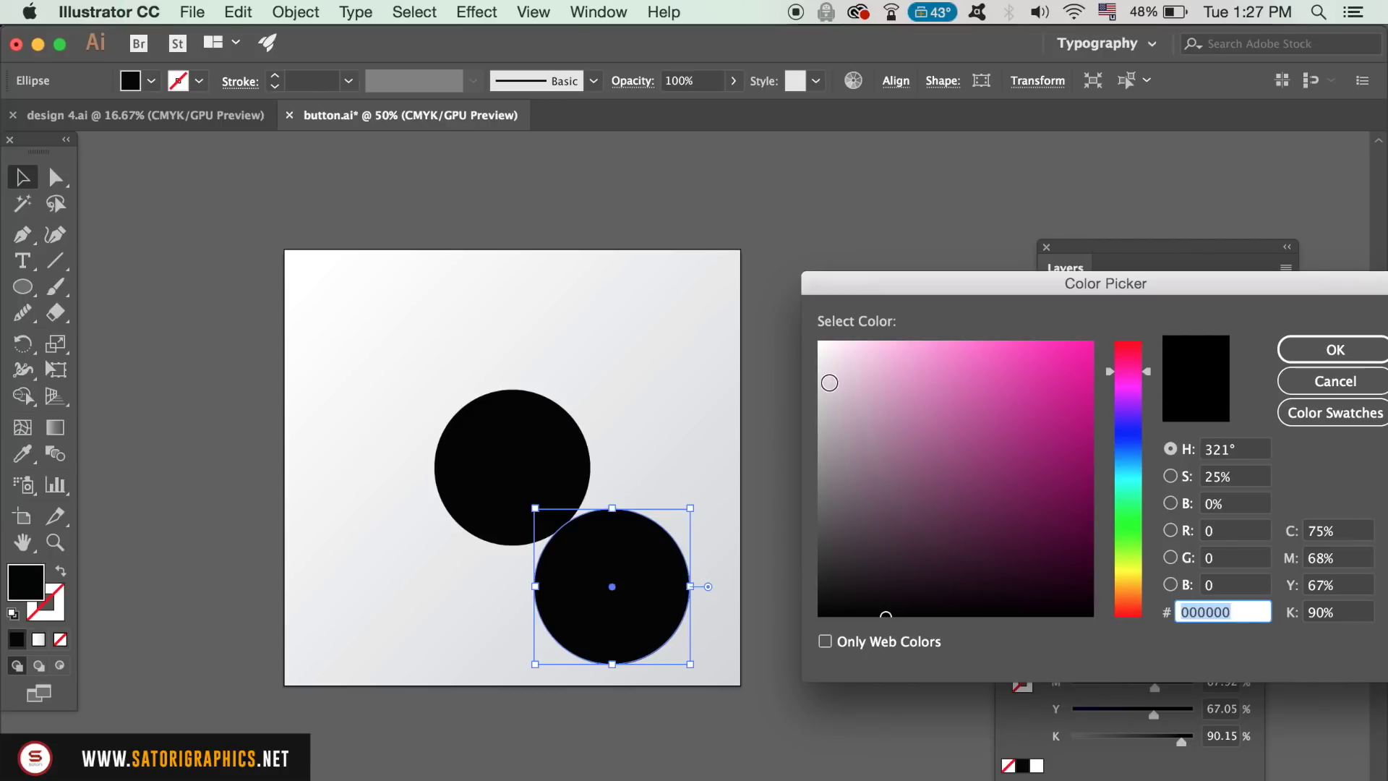
type("FFFFFF")
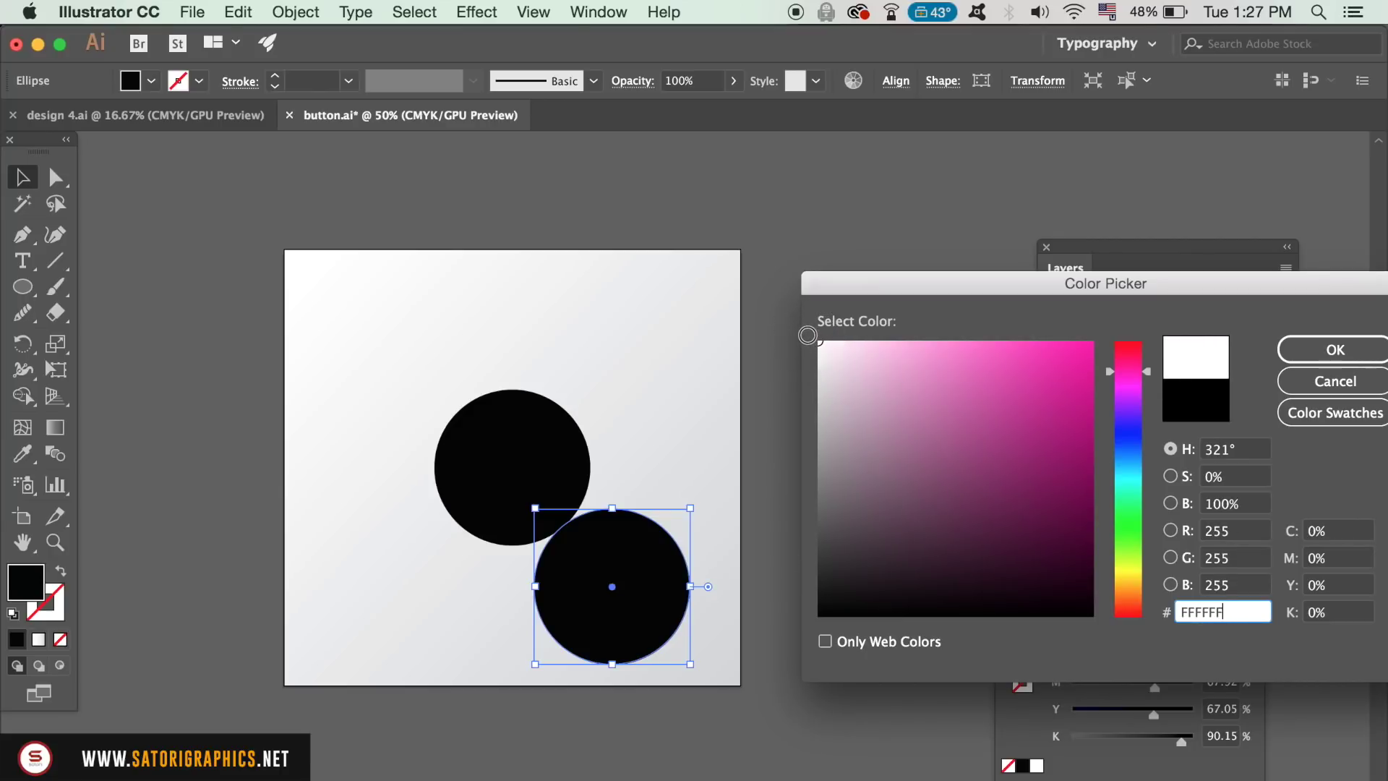
- Fill the lower circle white, select both circles and set blend spacing to 800 specified steps
key("Return")
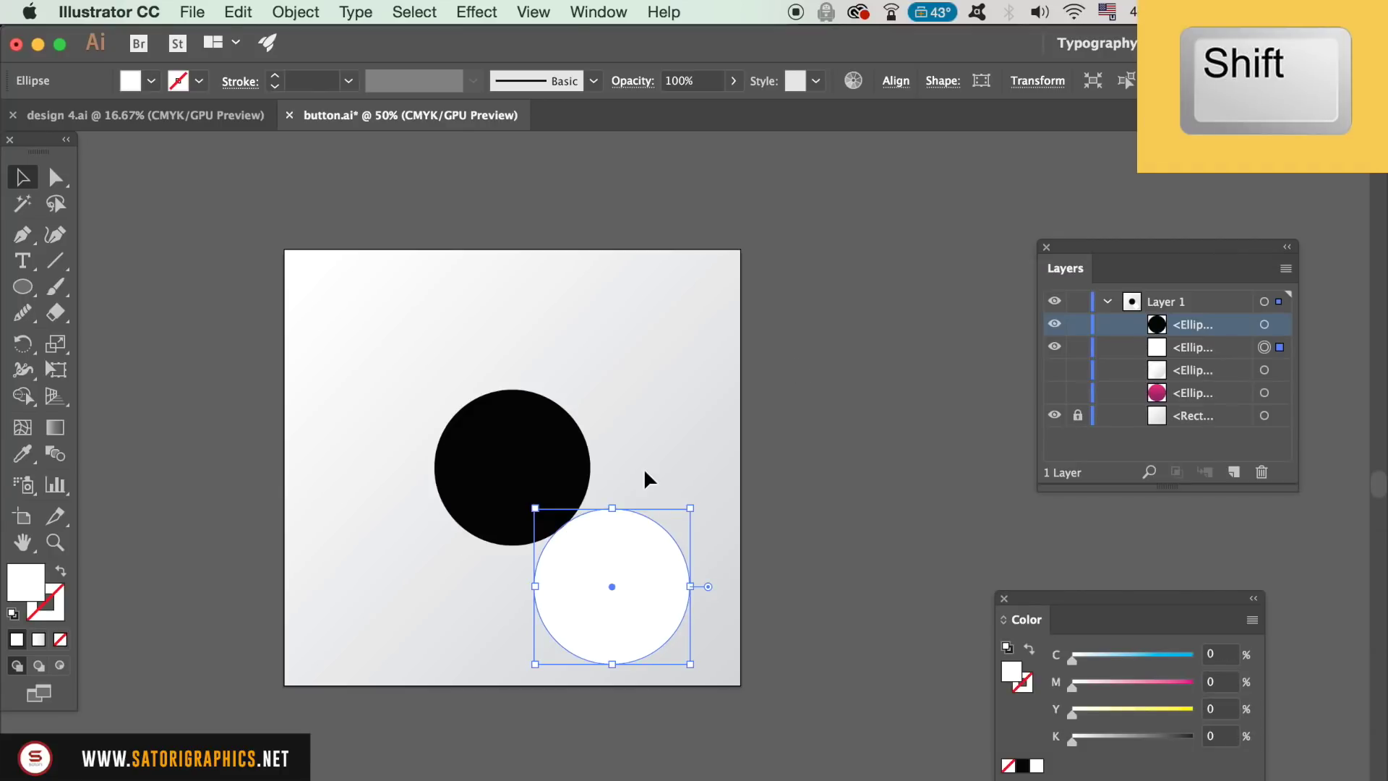
left_click(536, 466, "shift")
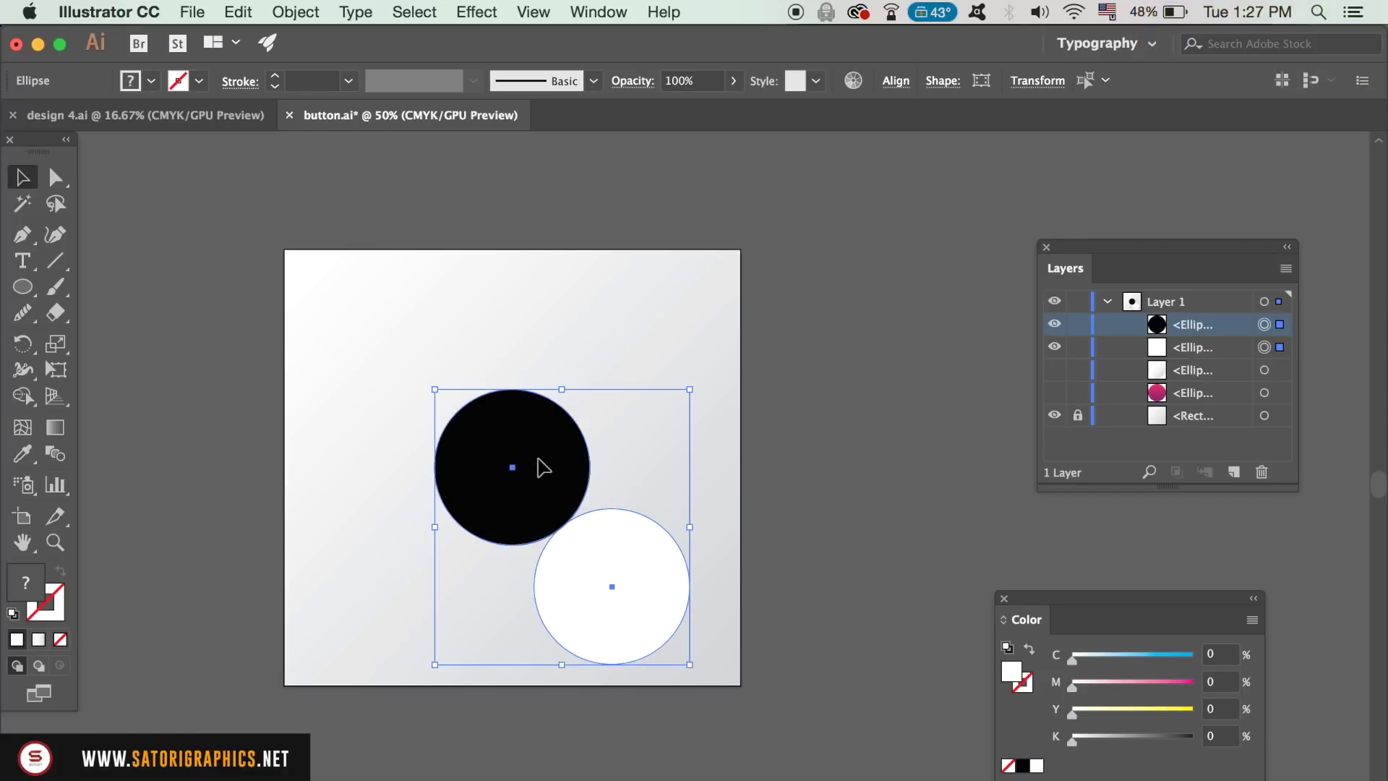
left_click(307, 8)
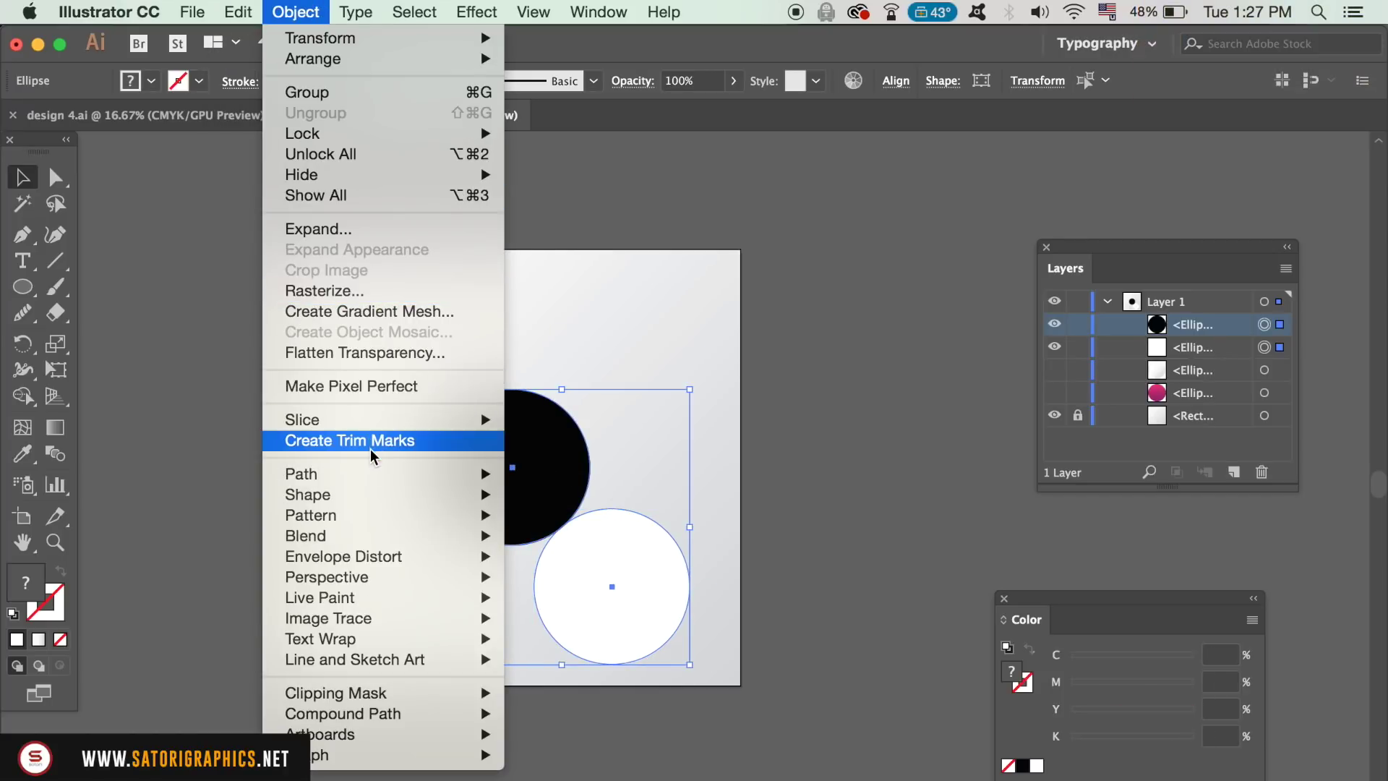
mouse_move(428, 539)
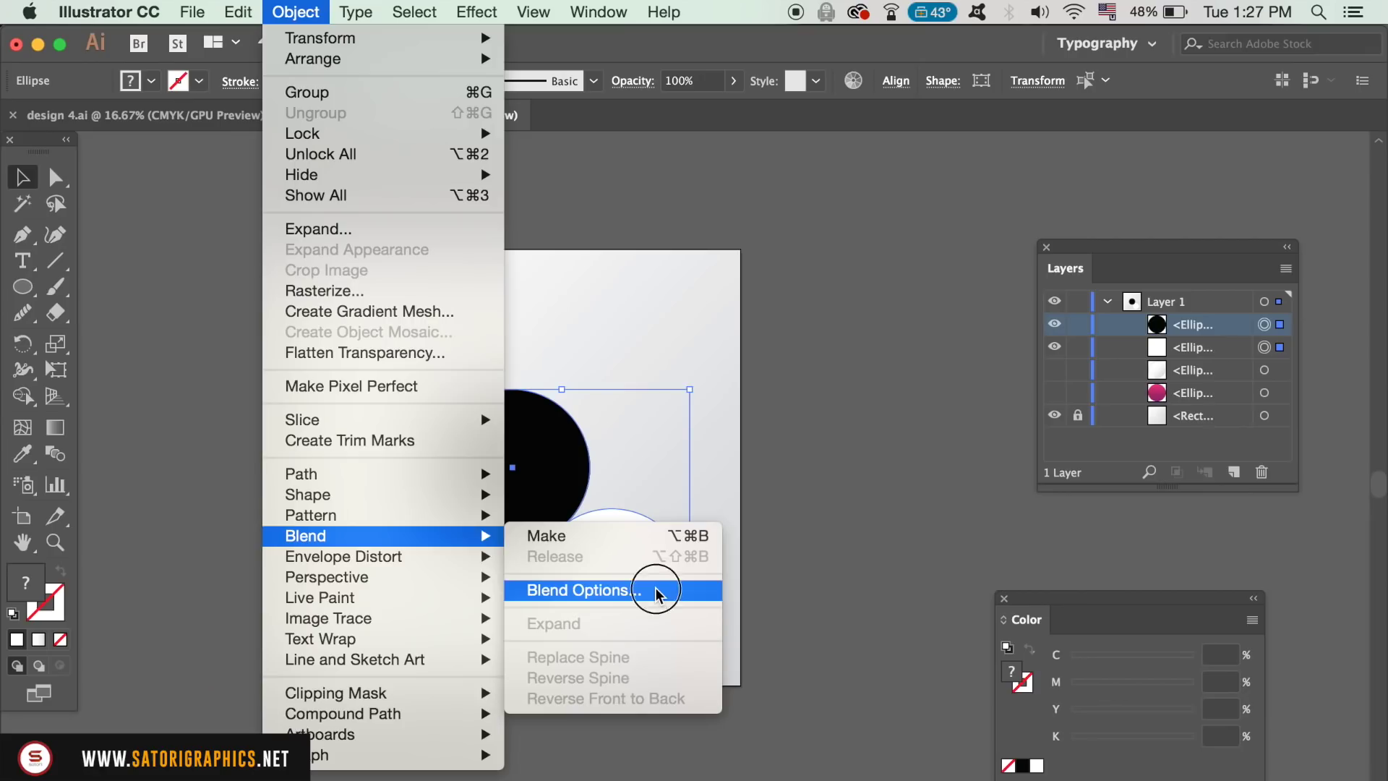
left_click(1109, 302)
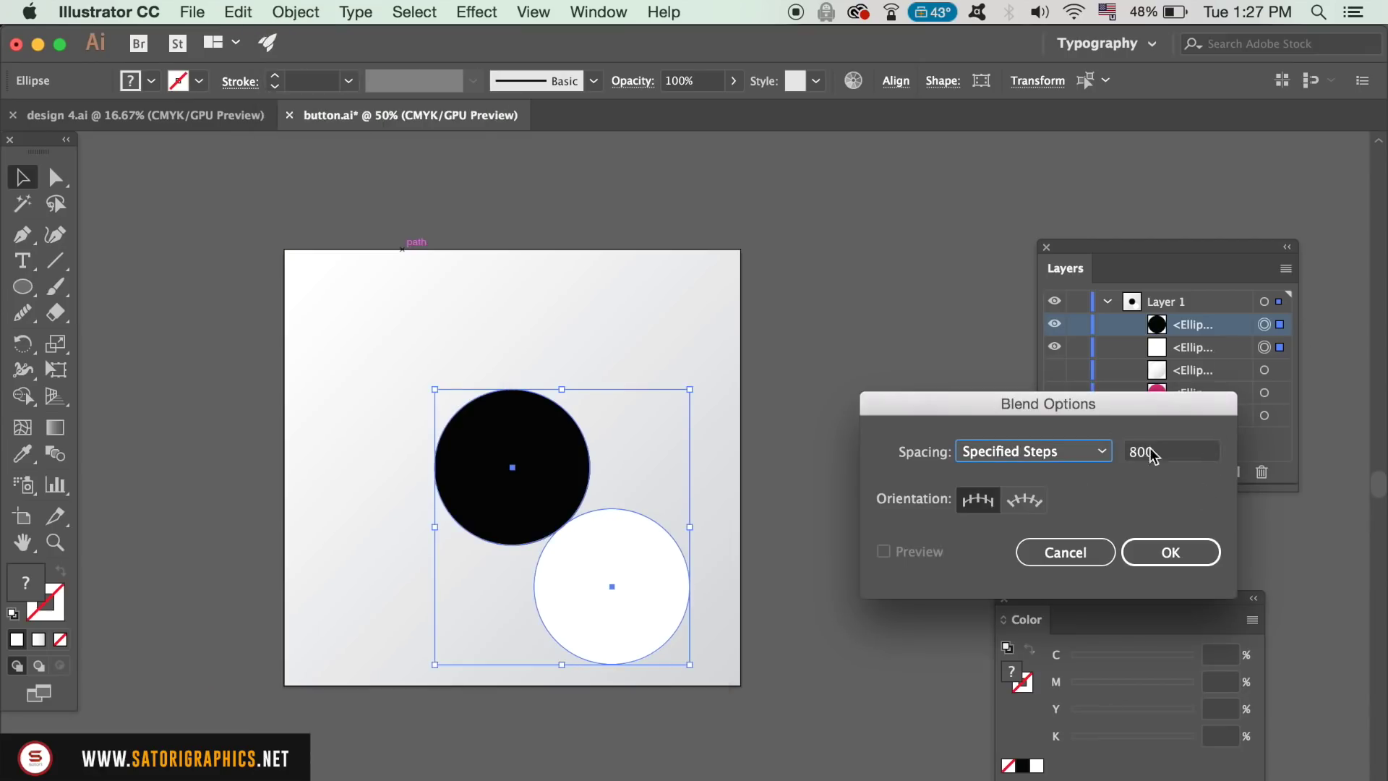
left_click(1019, 464)
left_click(1026, 521)
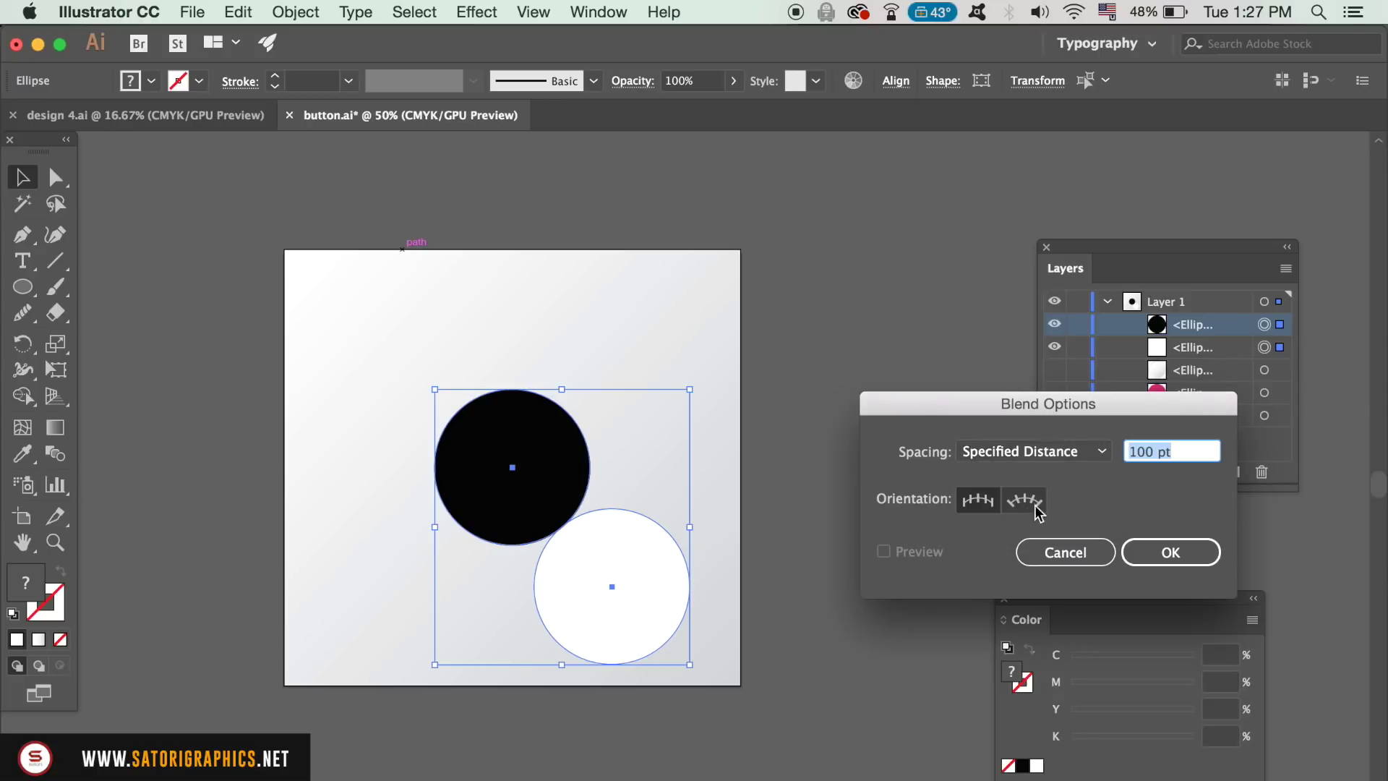
left_click(1048, 466)
left_click(1026, 498)
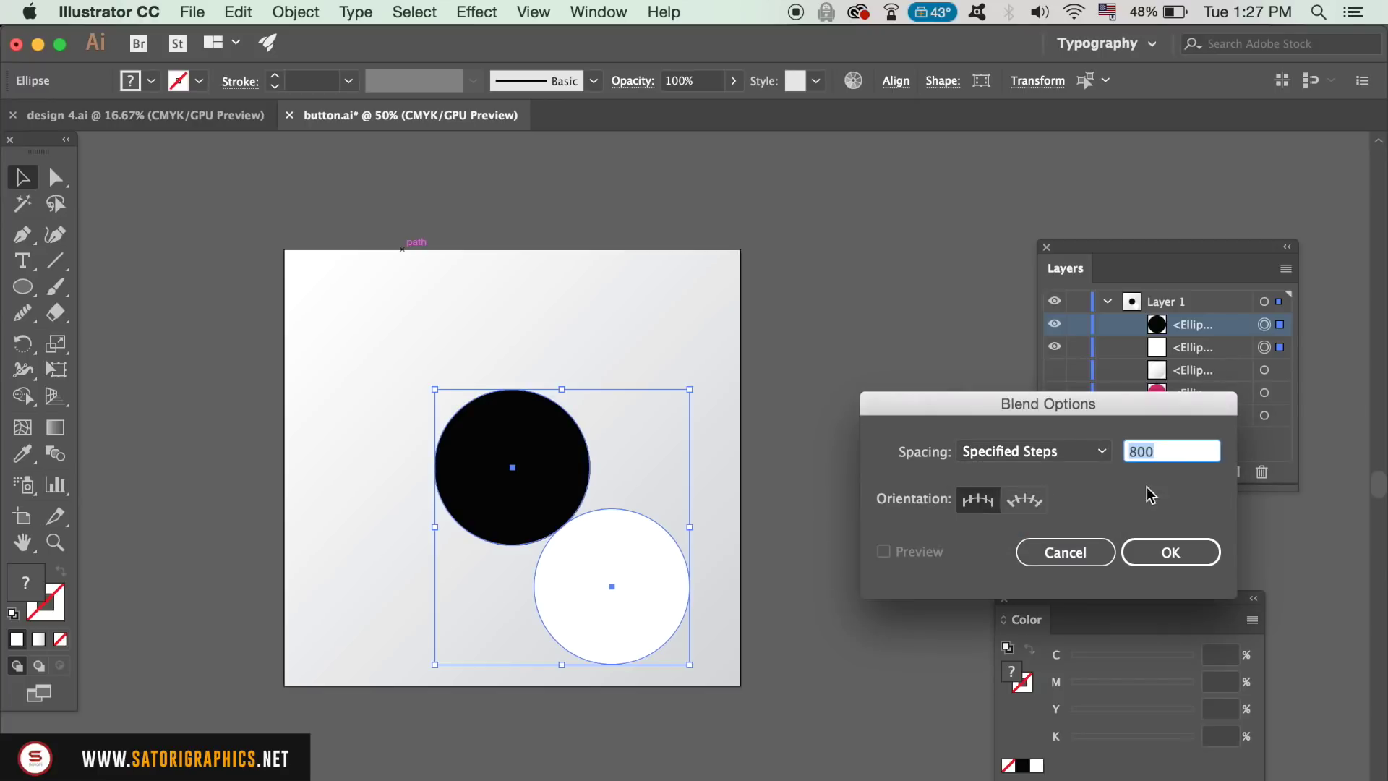
left_click(1195, 544)
left_click(293, 12)
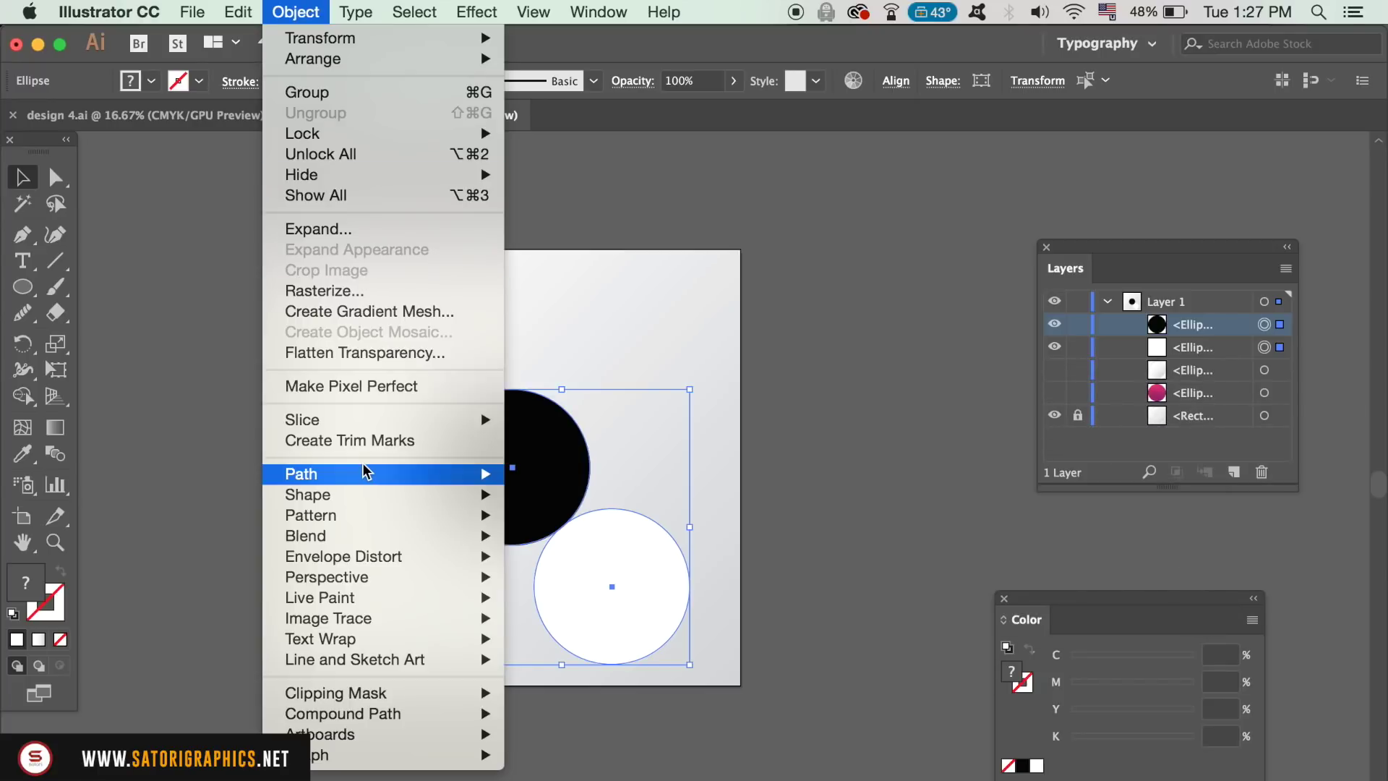
- Blend the black and white circles into a long shadow
mouse_move(372, 535)
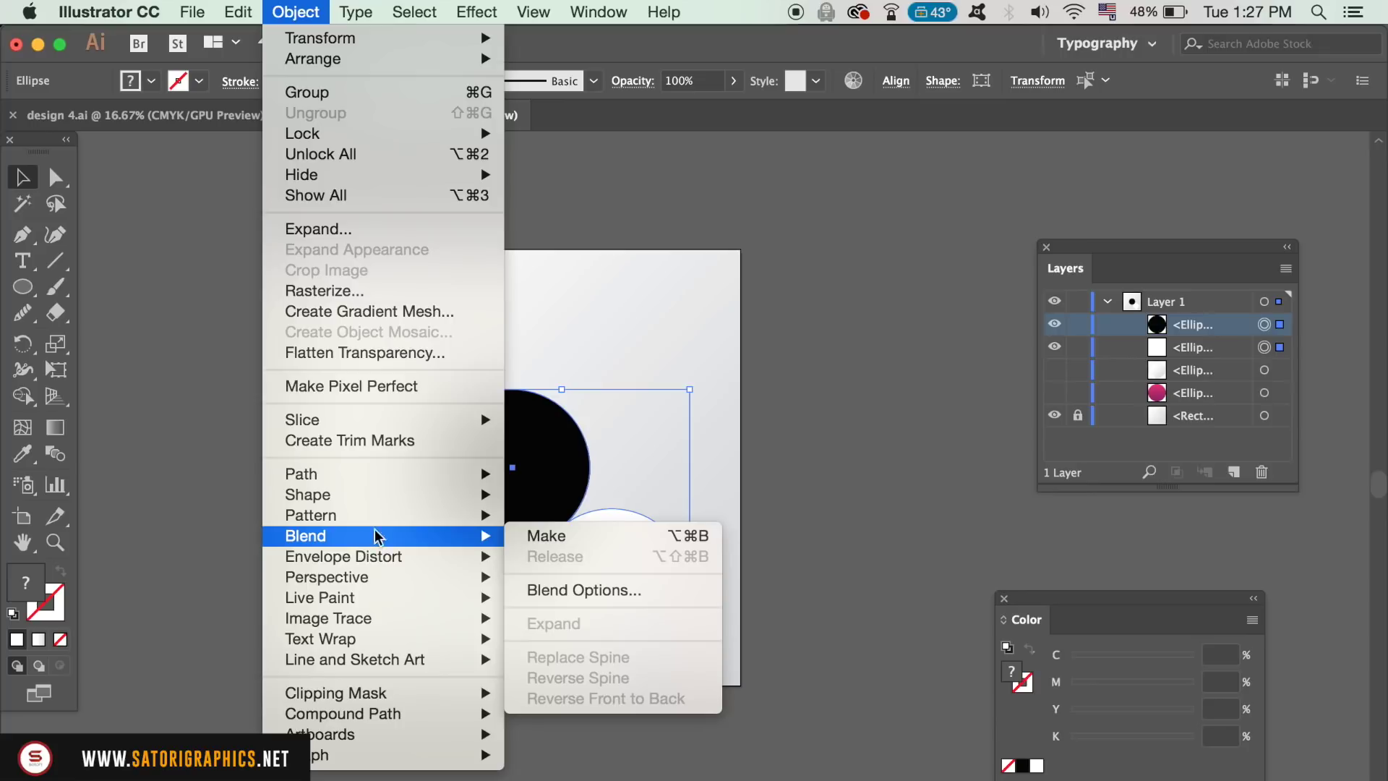
left_click(560, 539)
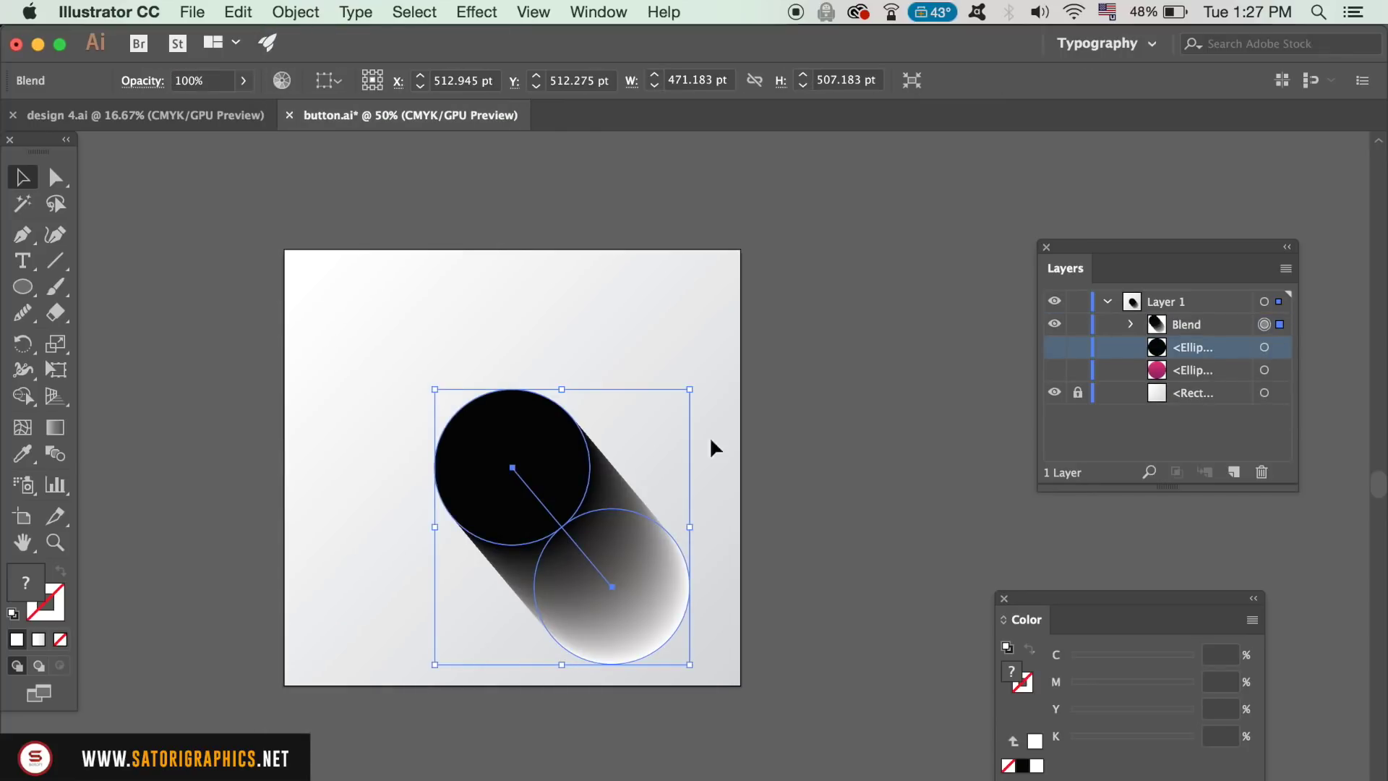
left_click(613, 10)
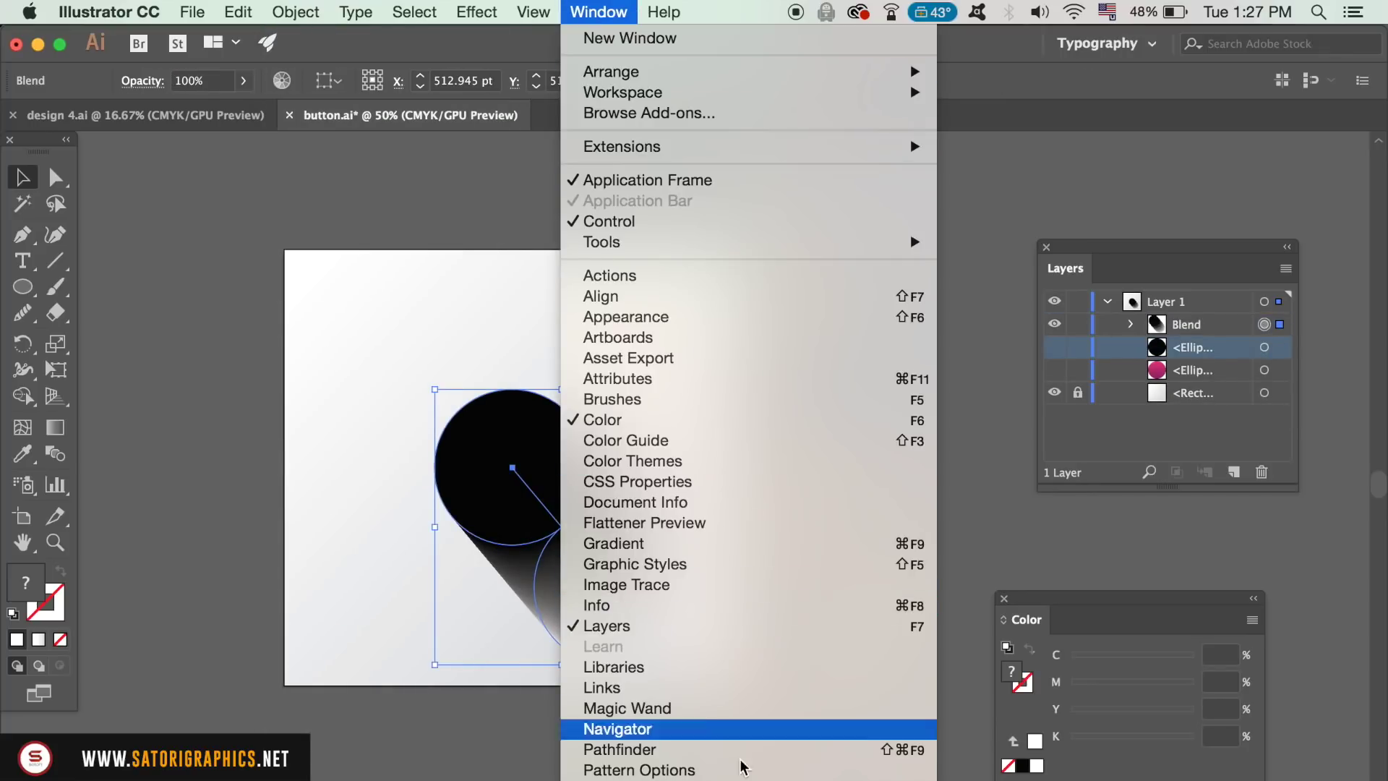
scroll(736, 749, "down", 5)
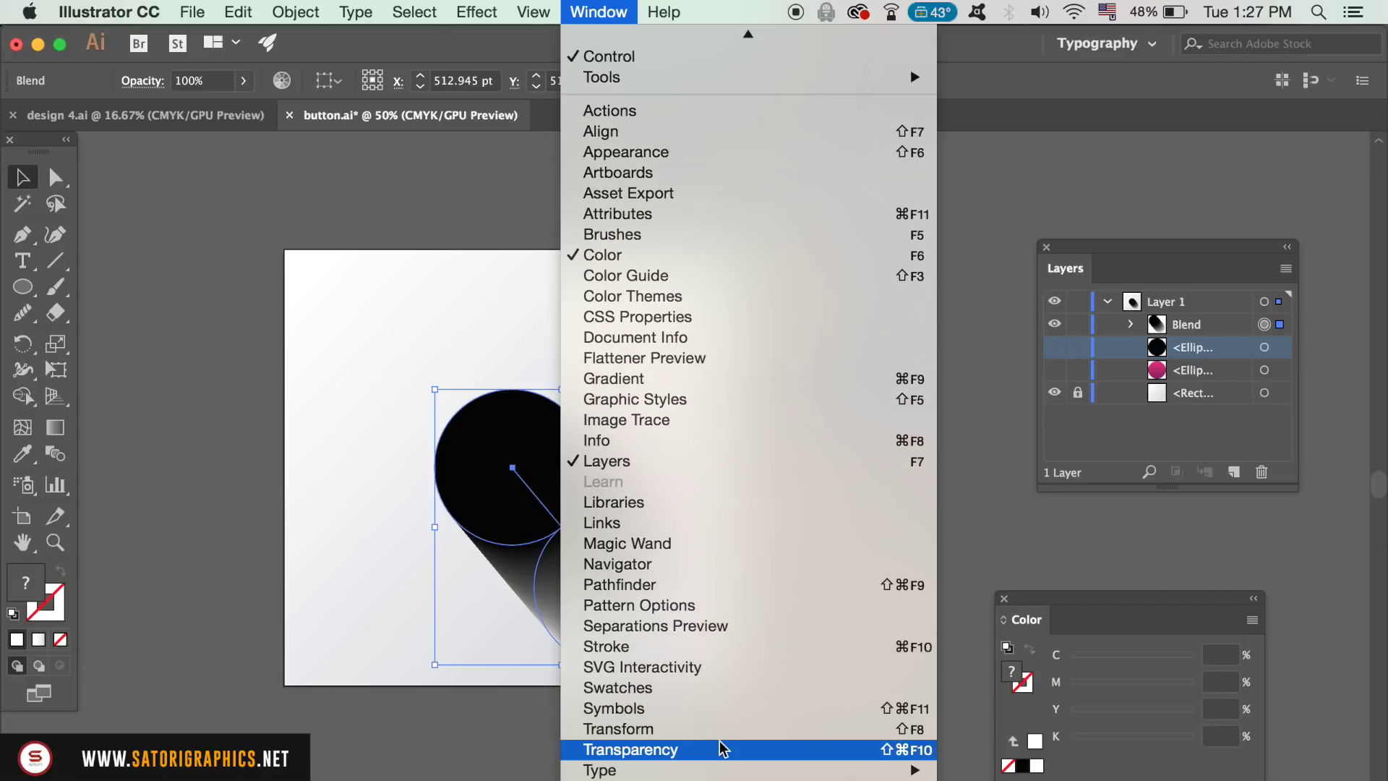
left_click(720, 751)
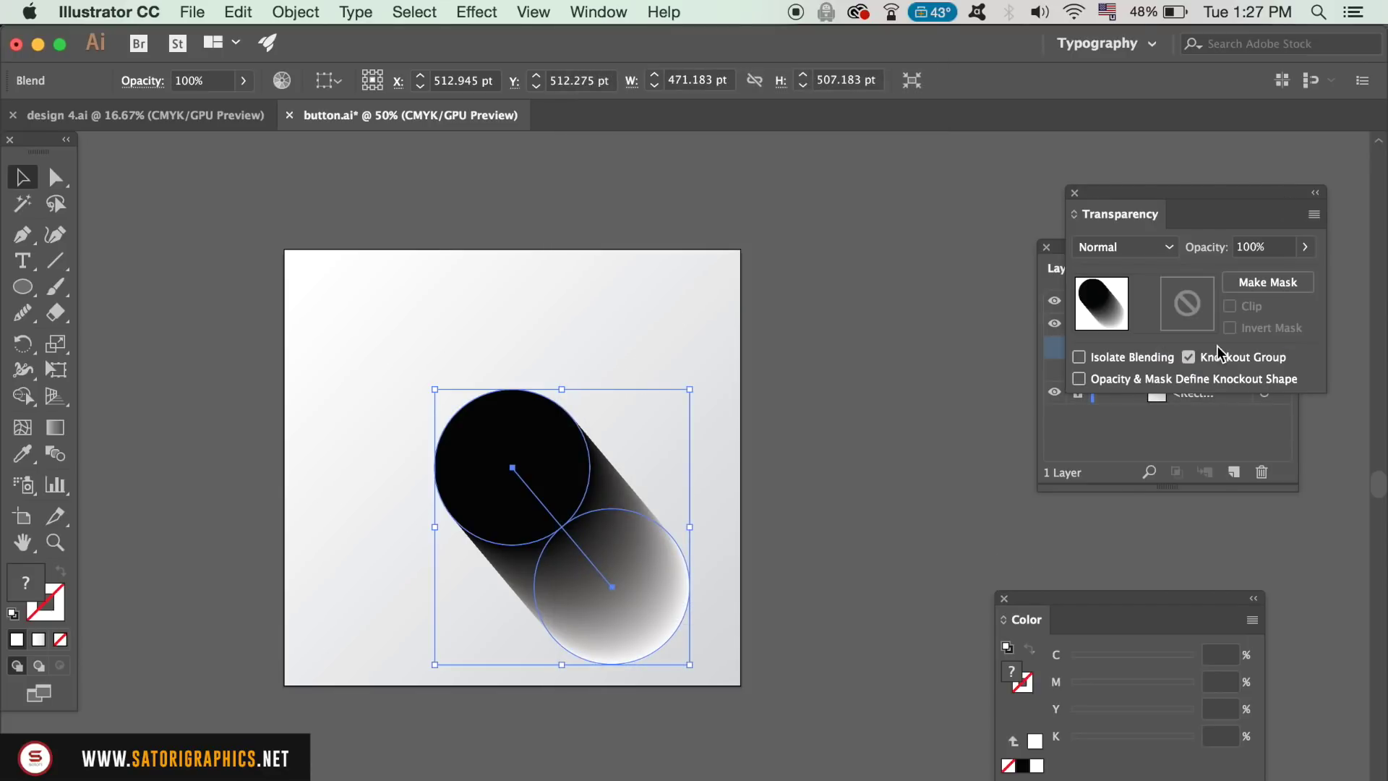
- Set the shadow to Multiply at 27% opacity, then close the Transparency and Color panels
left_click(1149, 250)
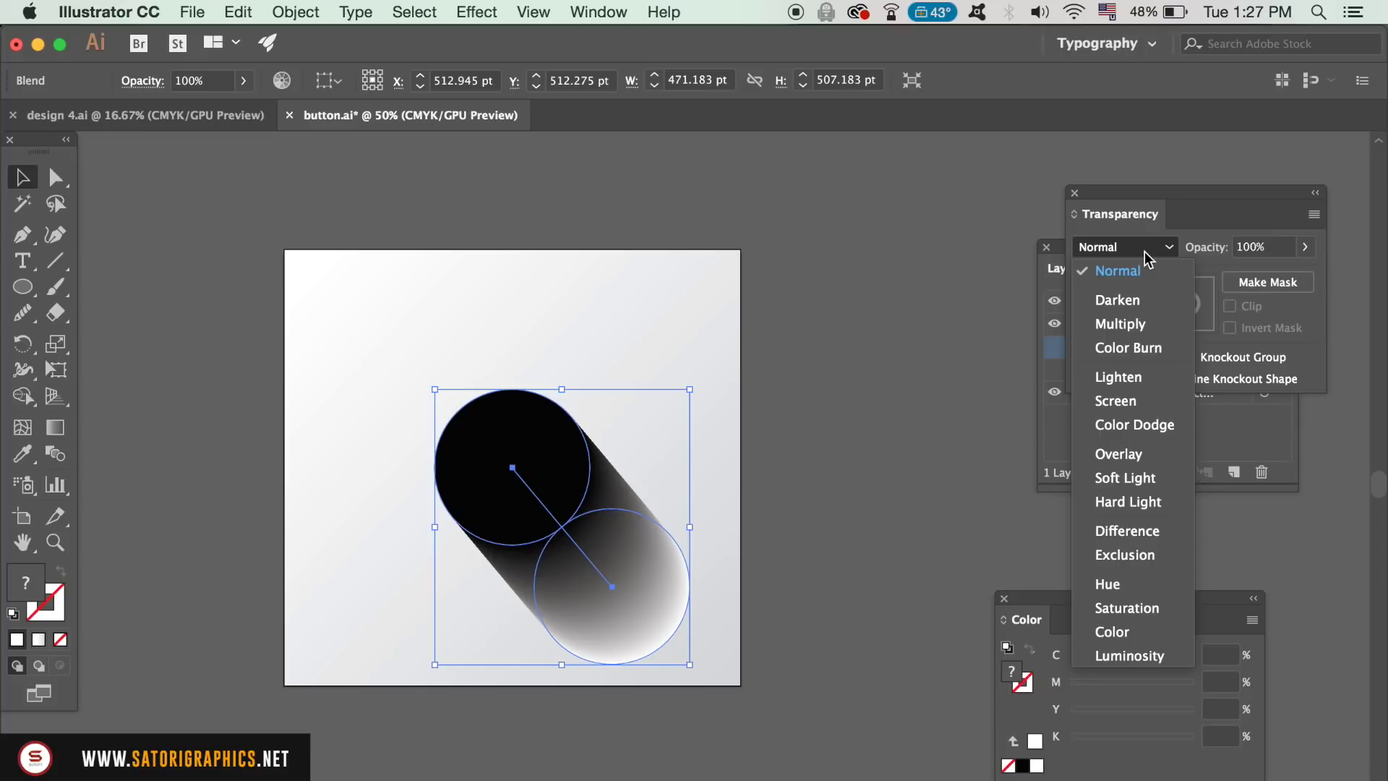
left_click(1155, 326)
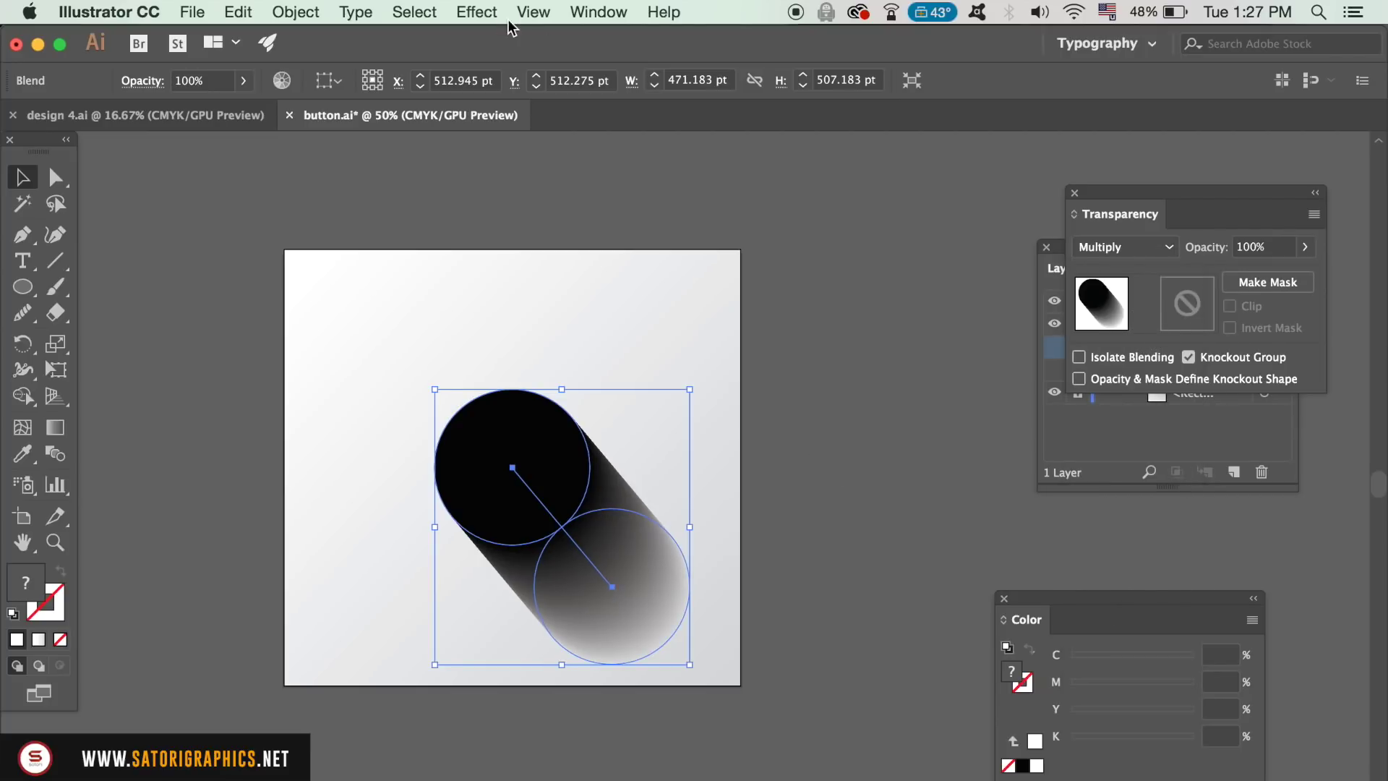
left_click(243, 80)
left_click_drag(244, 107, 184, 116)
left_click(1053, 223)
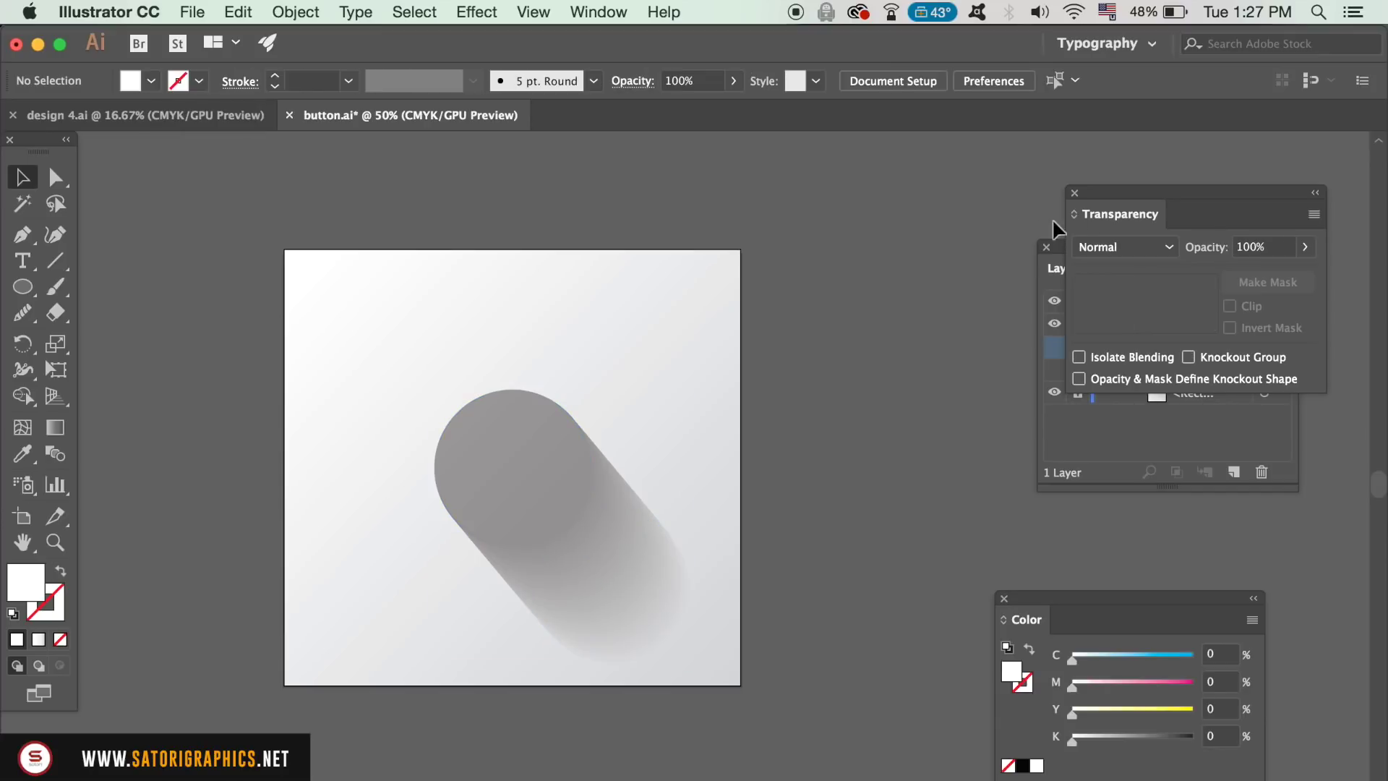
left_click(1075, 193)
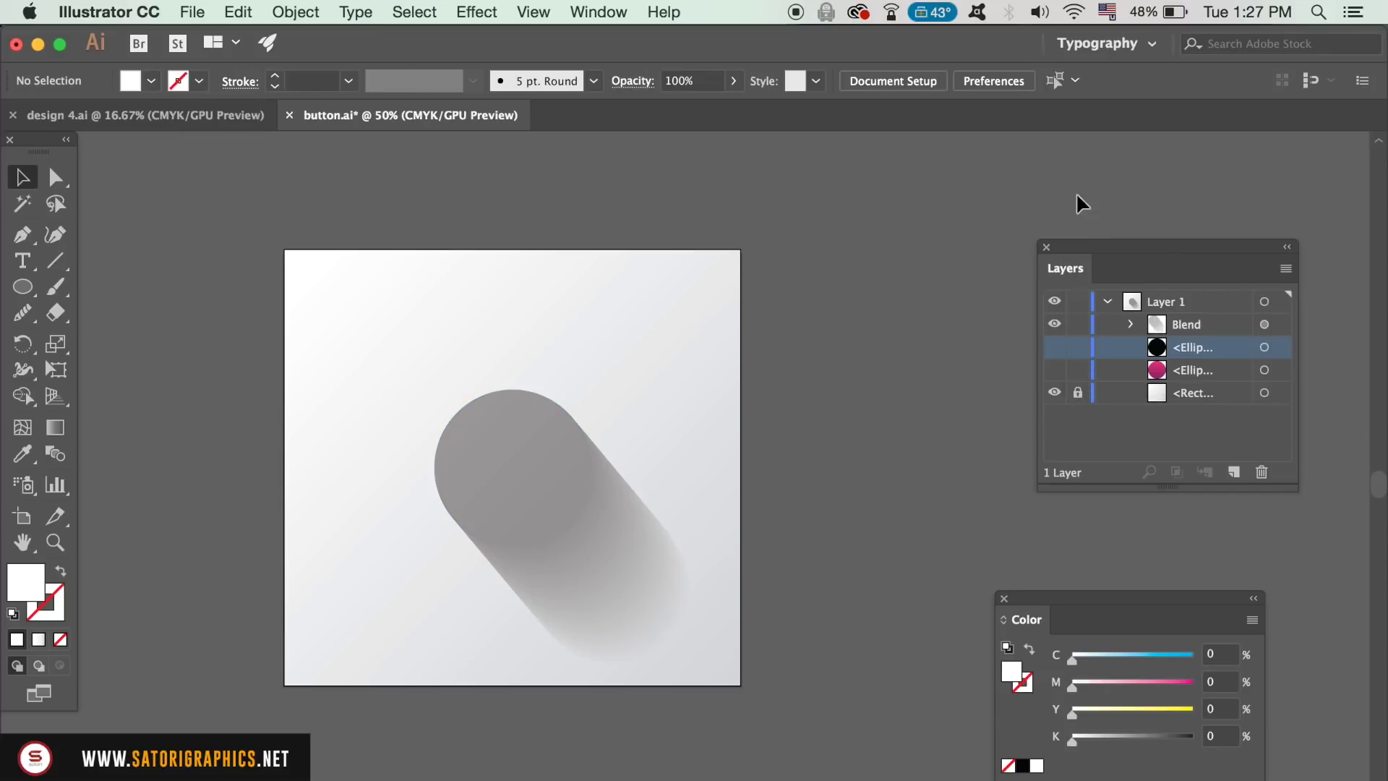
left_click(1003, 599)
- Show the pink circle and inner white circle again, stacking the shadow blend beneath the inner circle
left_click(1055, 372)
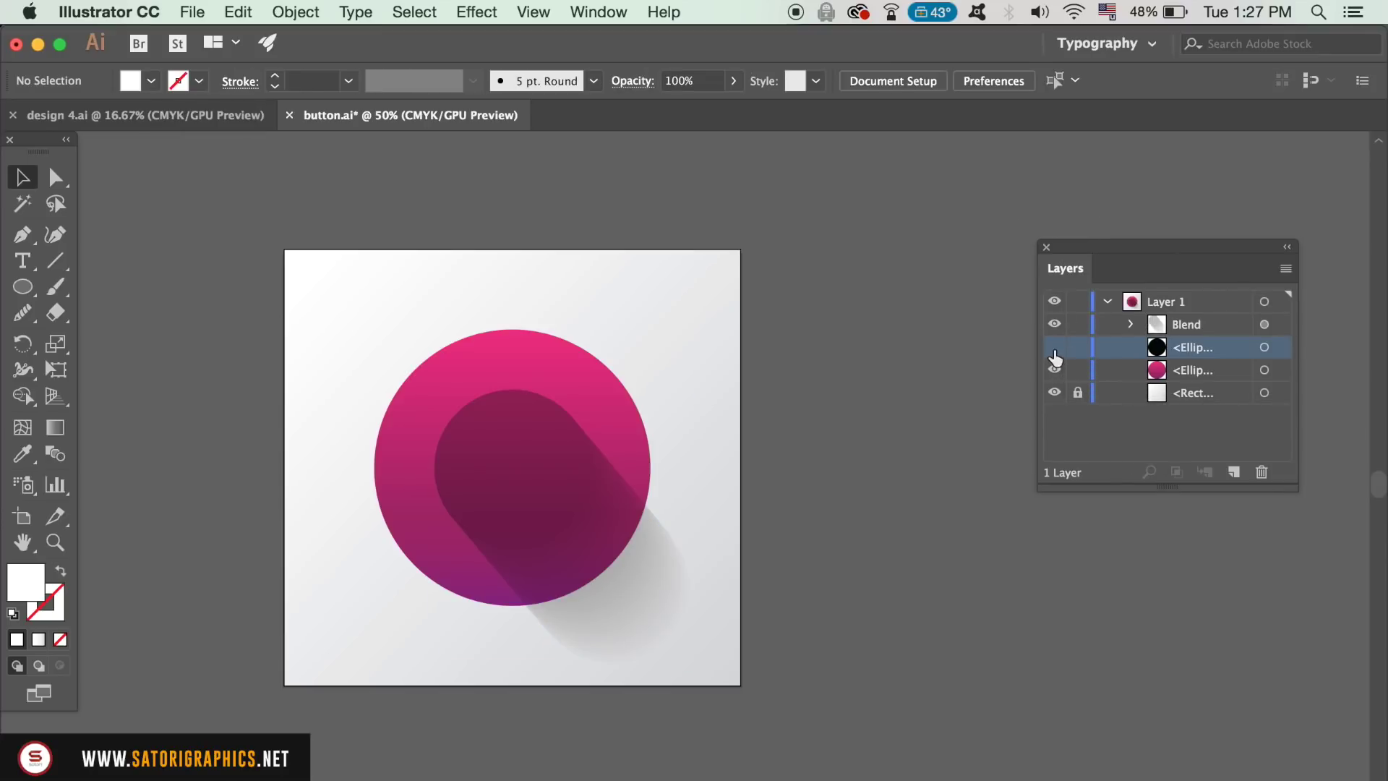
left_click(1055, 356)
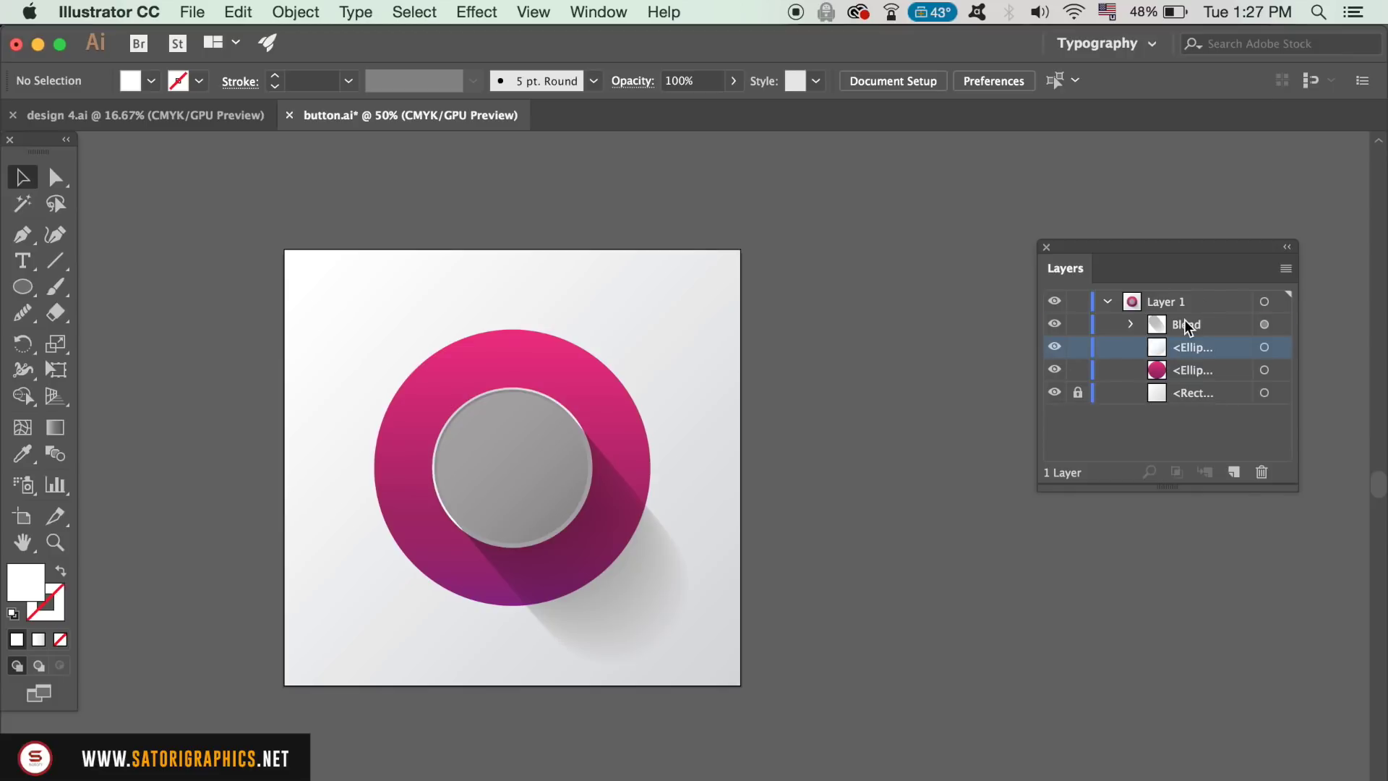
left_click_drag(1187, 327, 1207, 362)
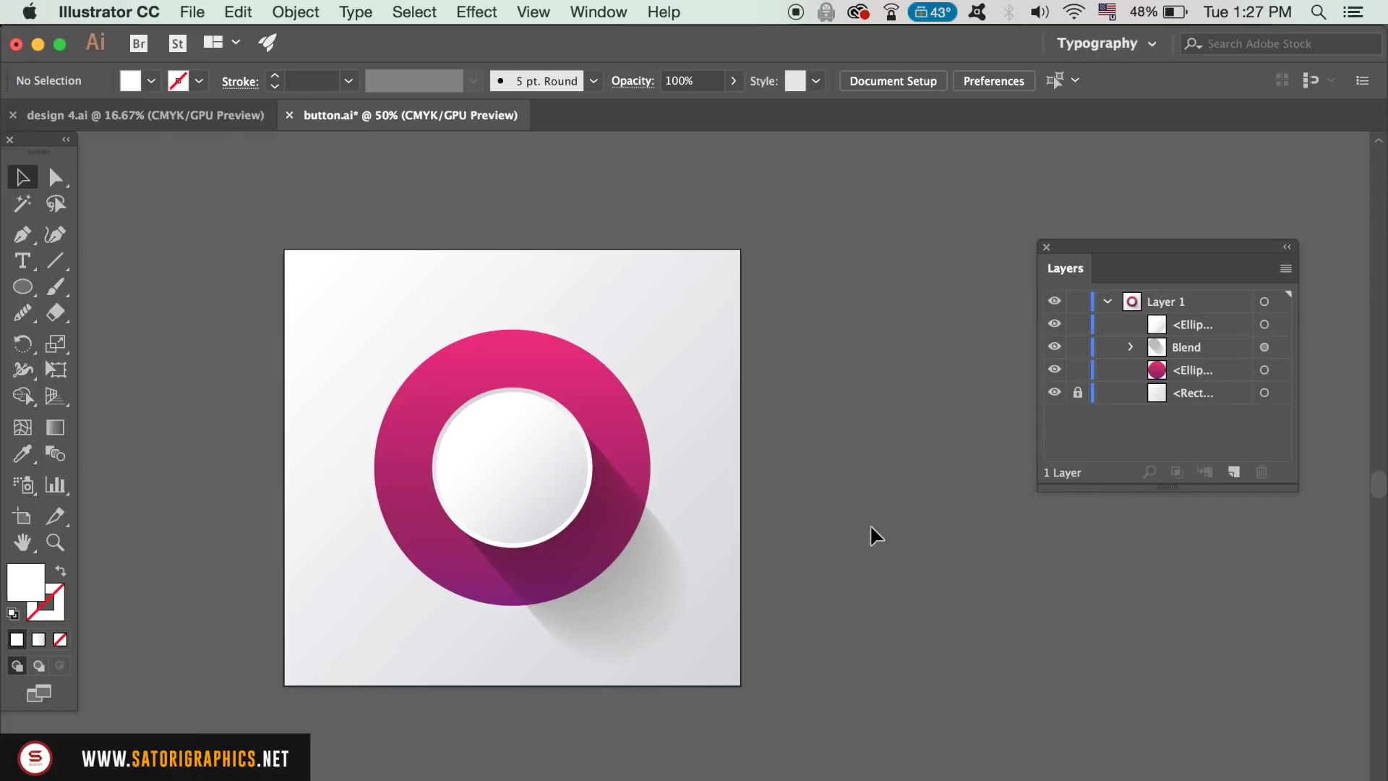
left_click(650, 612)
- Drag the blend spine's end anchor back toward the pink button to shorten its long shadow
key("a")
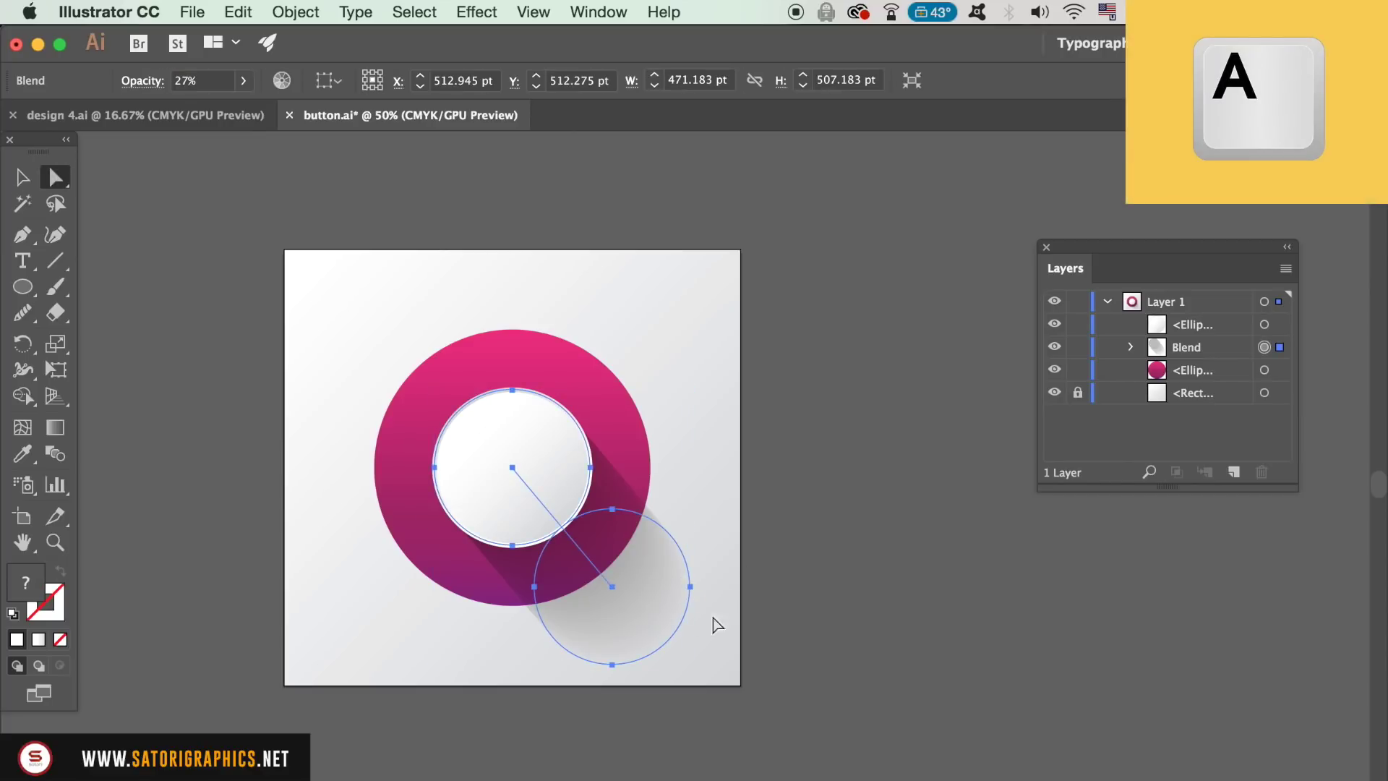
left_click_drag(613, 591, 648, 623)
left_click(675, 557)
left_click_drag(648, 533, 648, 515)
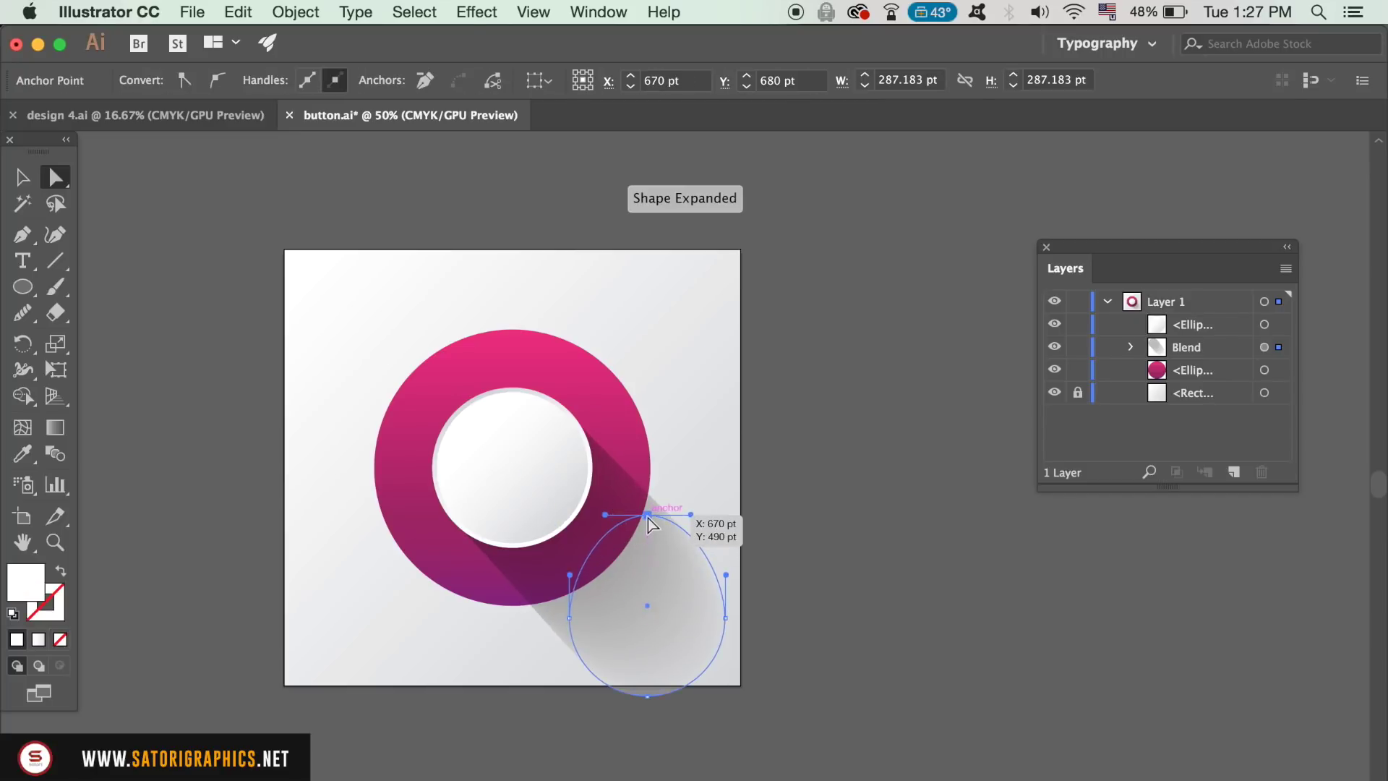
key("super+z")
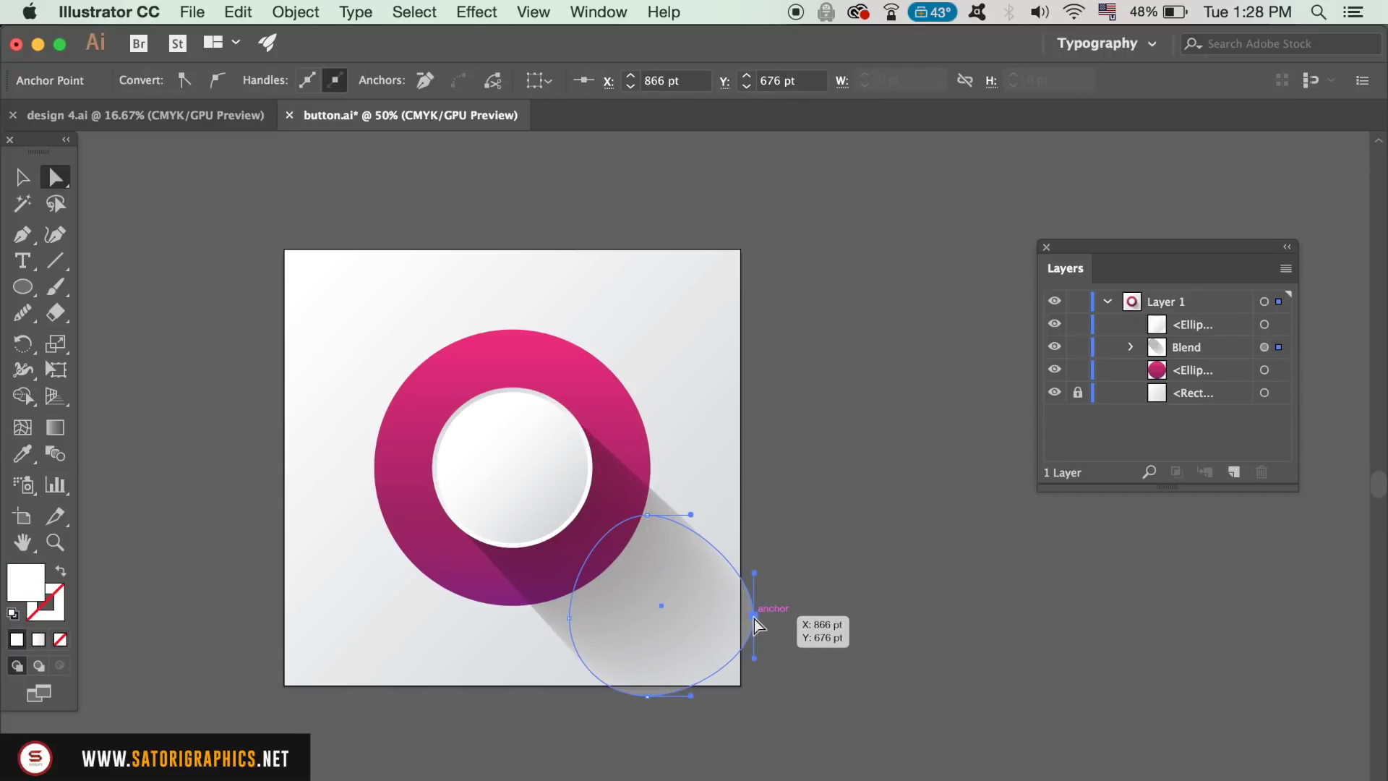
left_click(837, 582)
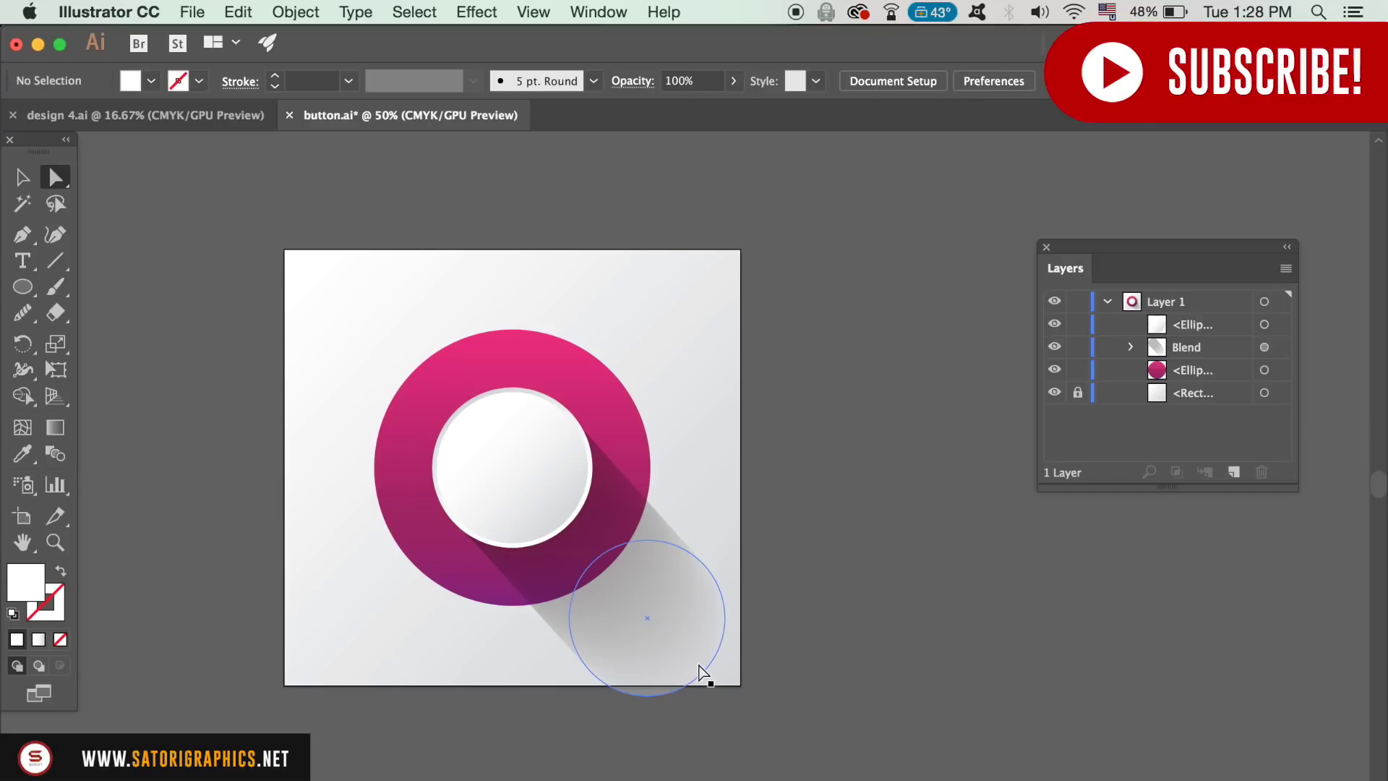
left_click_drag(646, 618, 605, 575)
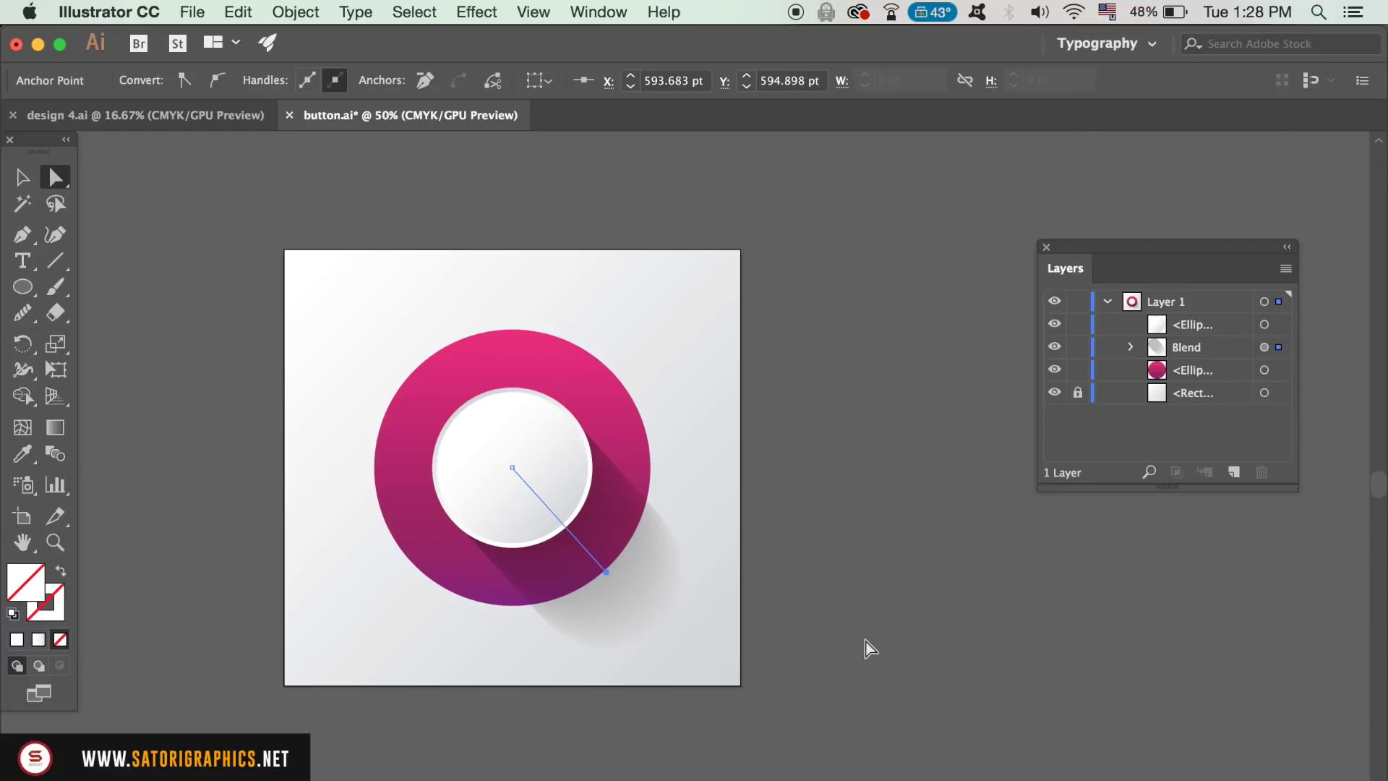
key("v")
left_click(857, 625)
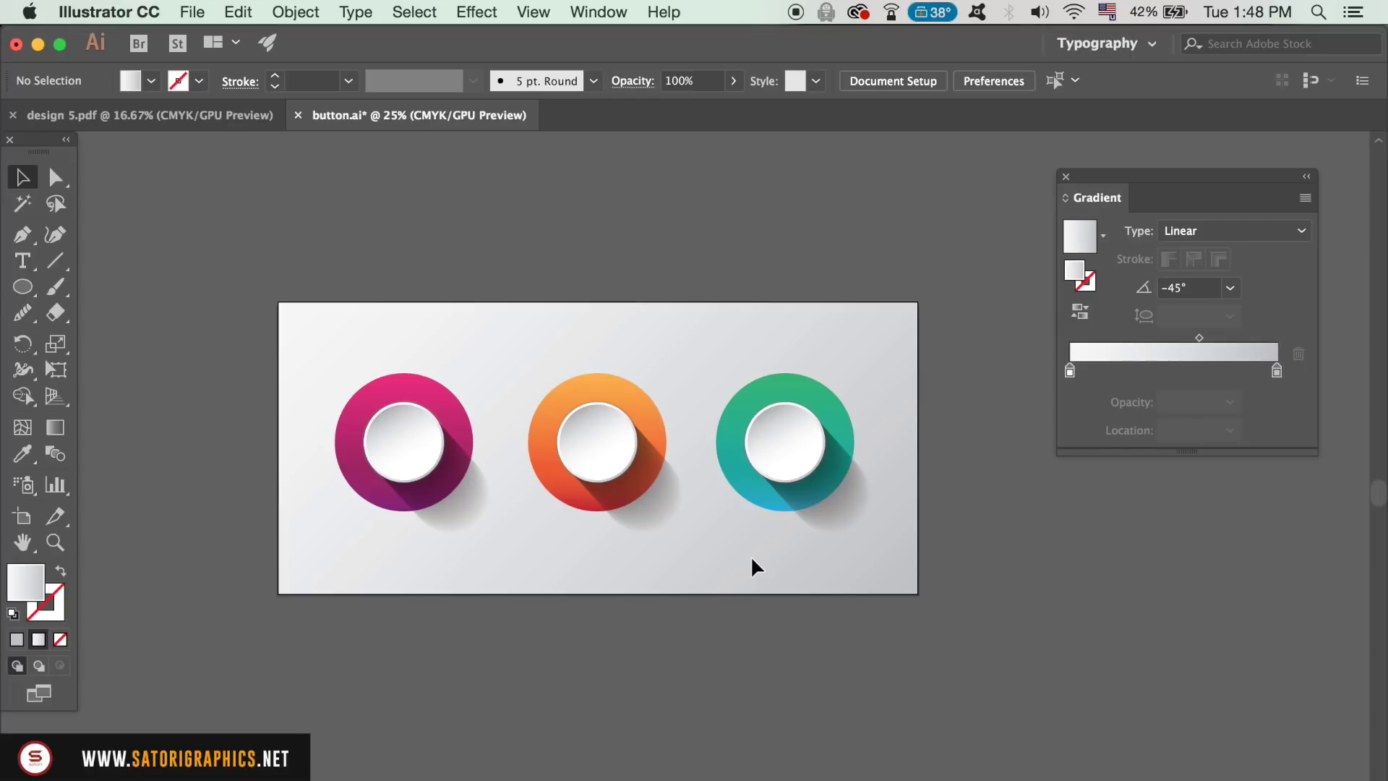
- Set the orange button's white centre gradient angle to -45°
left_click(611, 463)
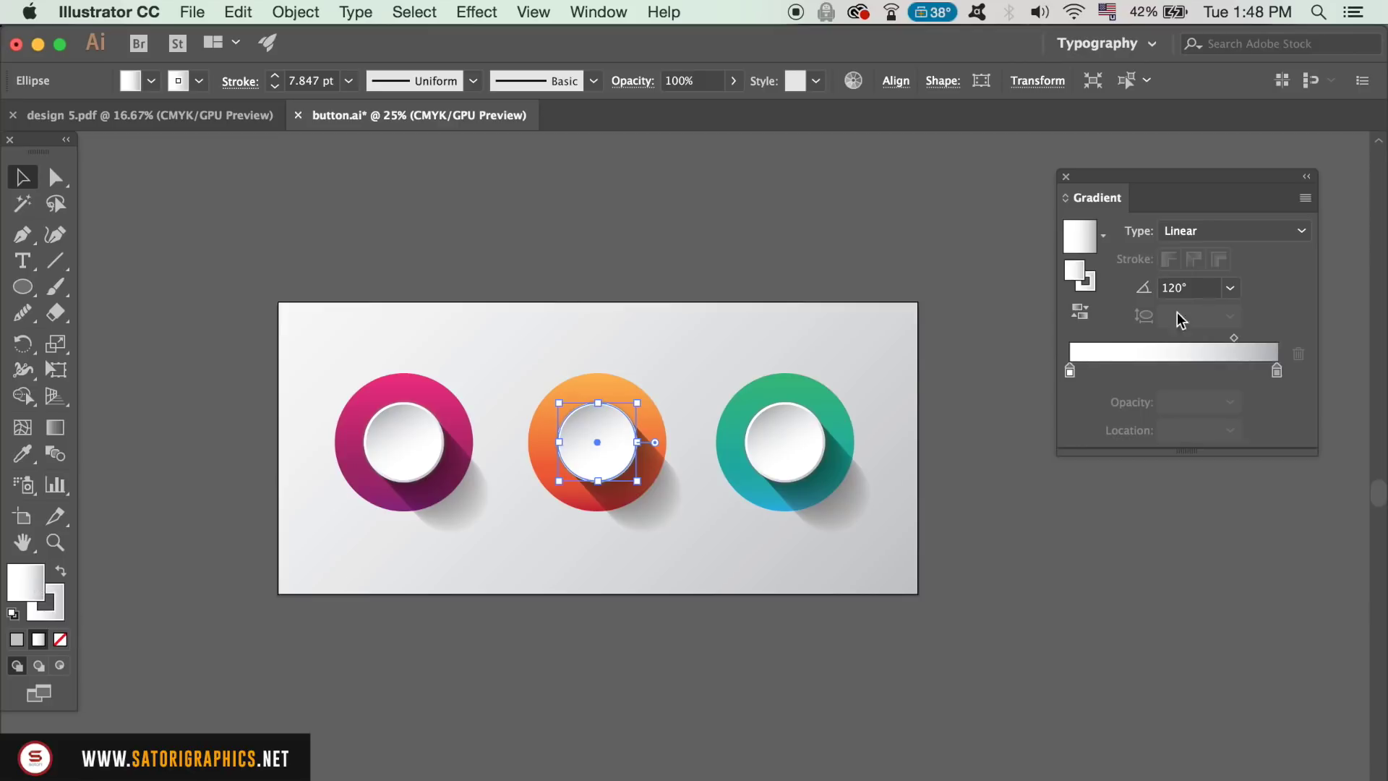
left_click(1243, 287)
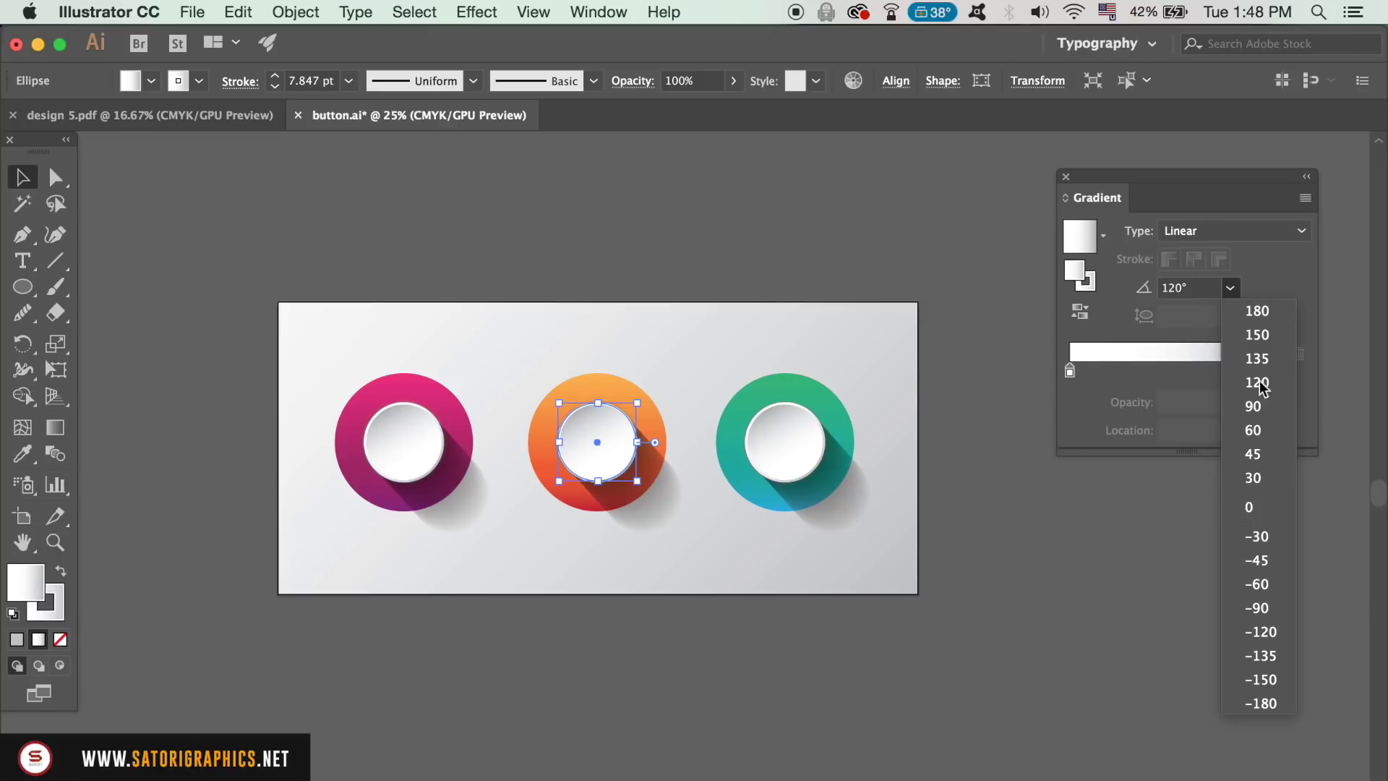
left_click(1261, 562)
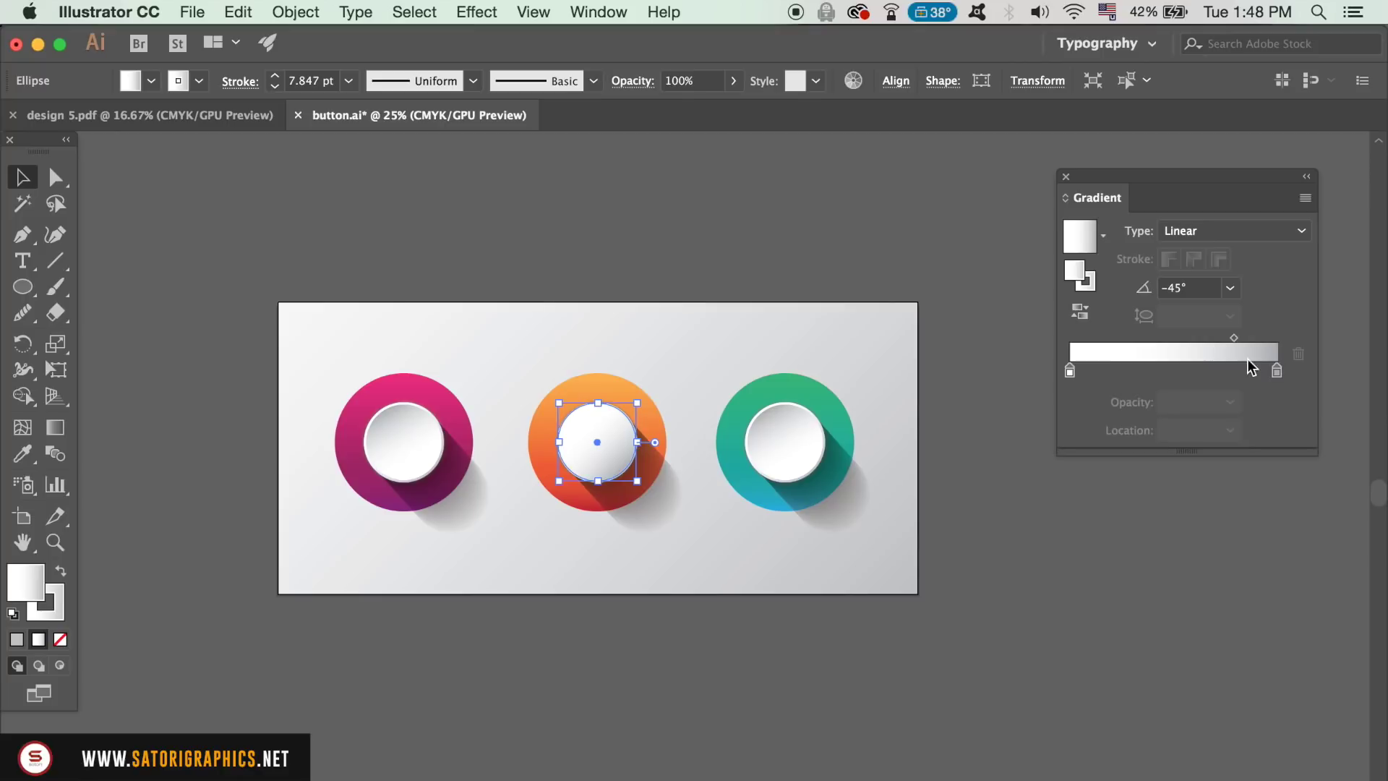
left_click(1229, 288)
key("Escape")
key("super+z")
- Keep the circle's stroke gradient at -45° too, then deselect and close the Color panel
left_click(57, 614)
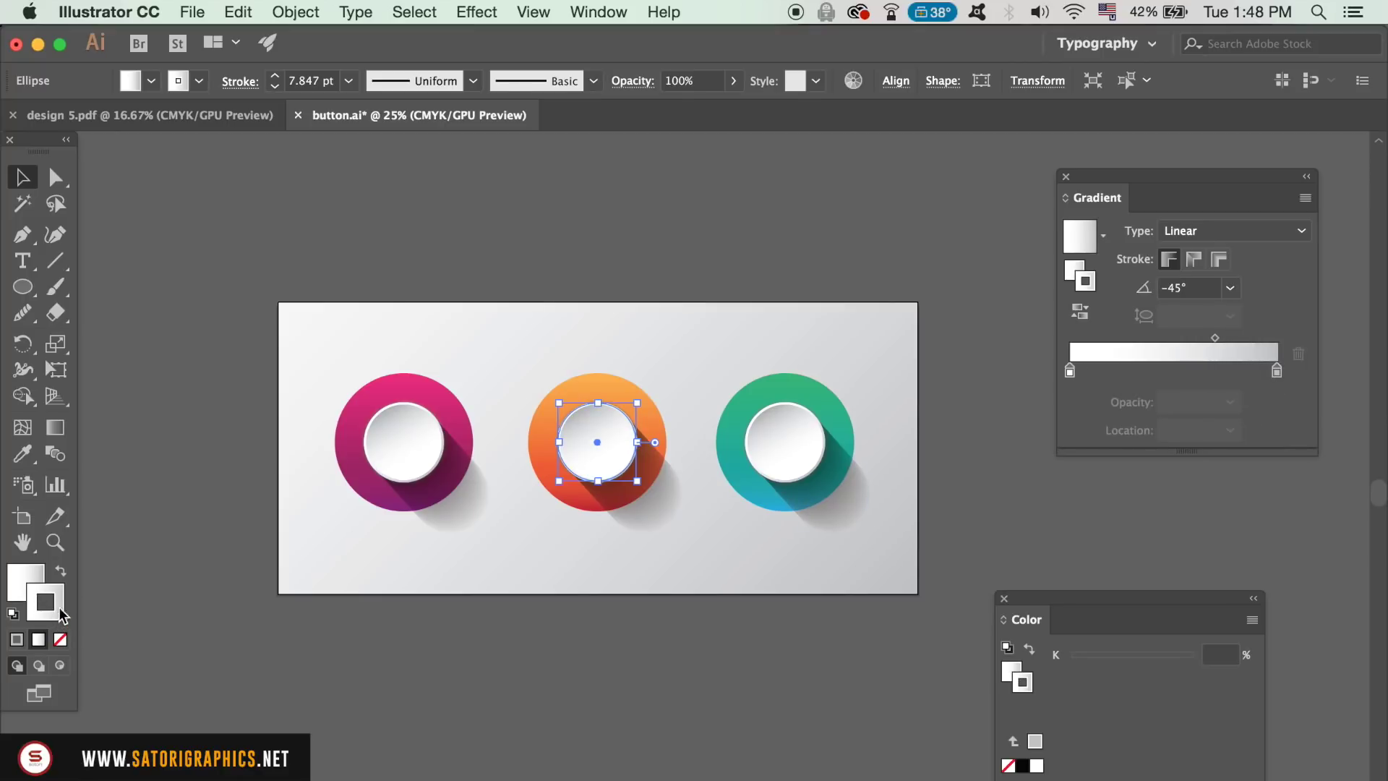
left_click(1230, 288)
left_click(1276, 574)
left_click(1231, 290)
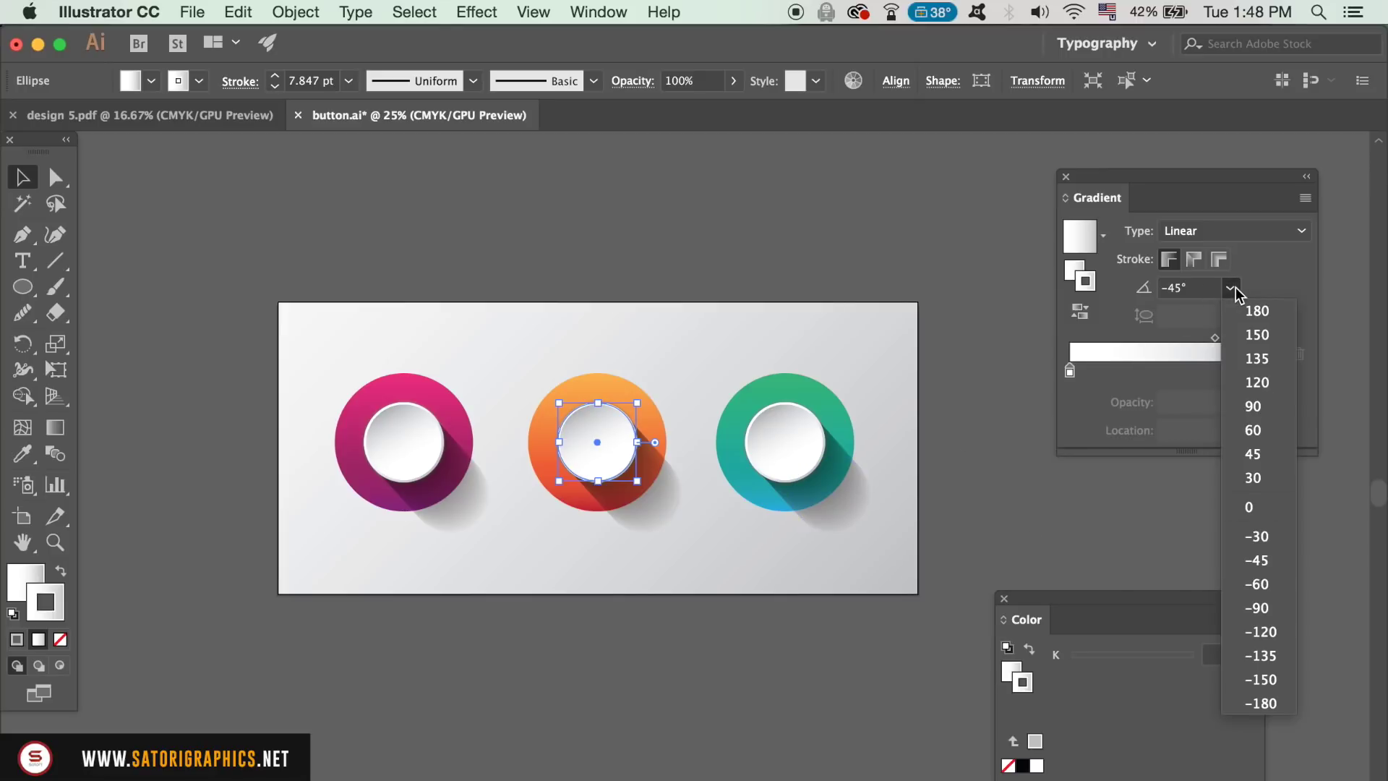
left_click(1262, 575)
left_click(688, 656)
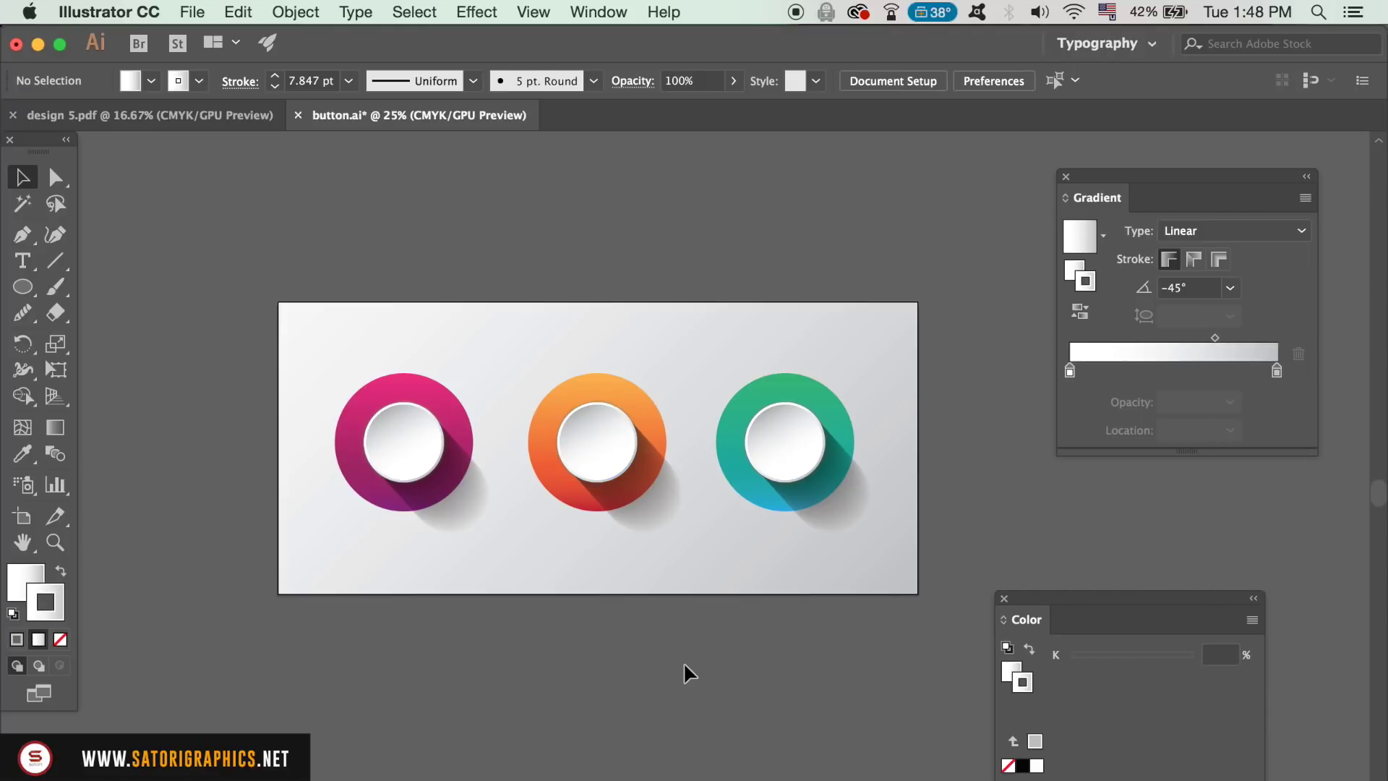
left_click(1004, 599)
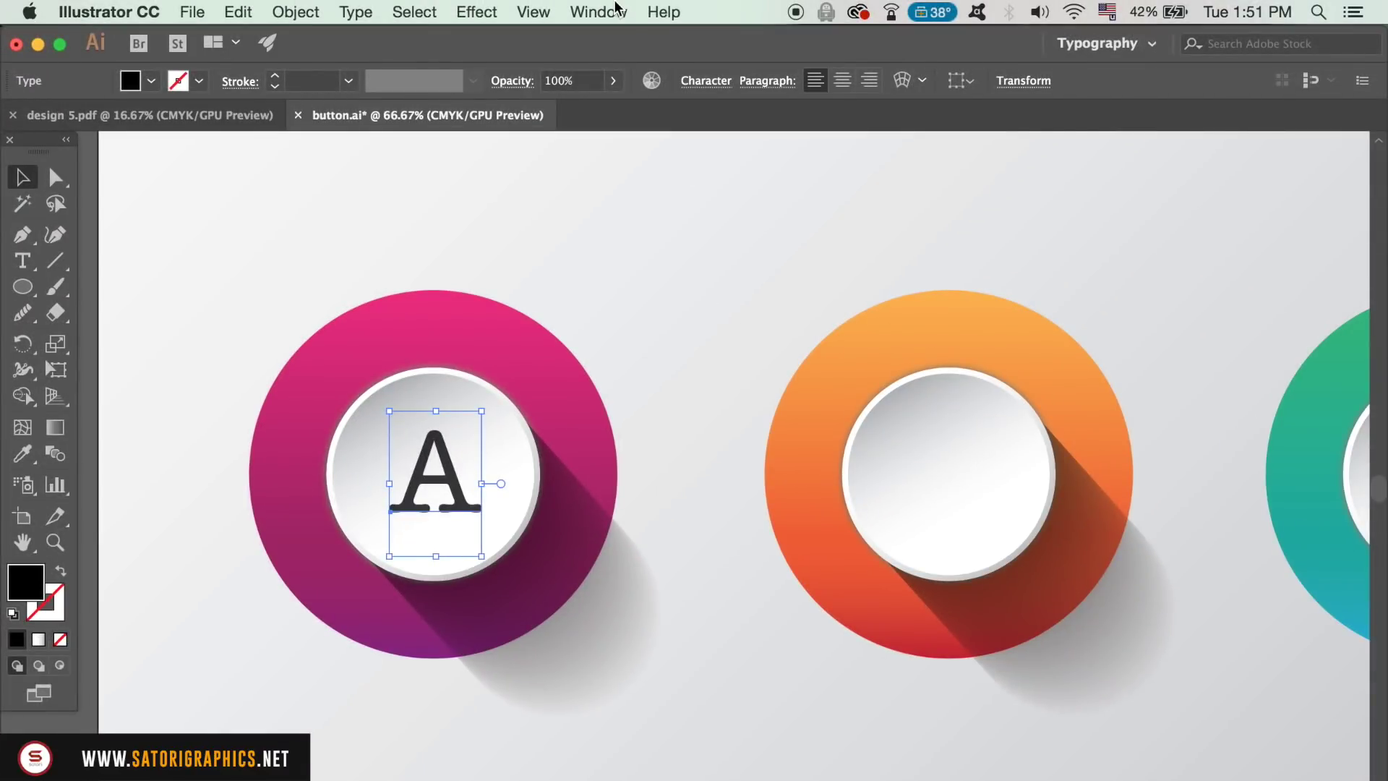
- Set the letter A to Overlay blending via Window > Transparency and paste a copy in front
left_click(600, 12)
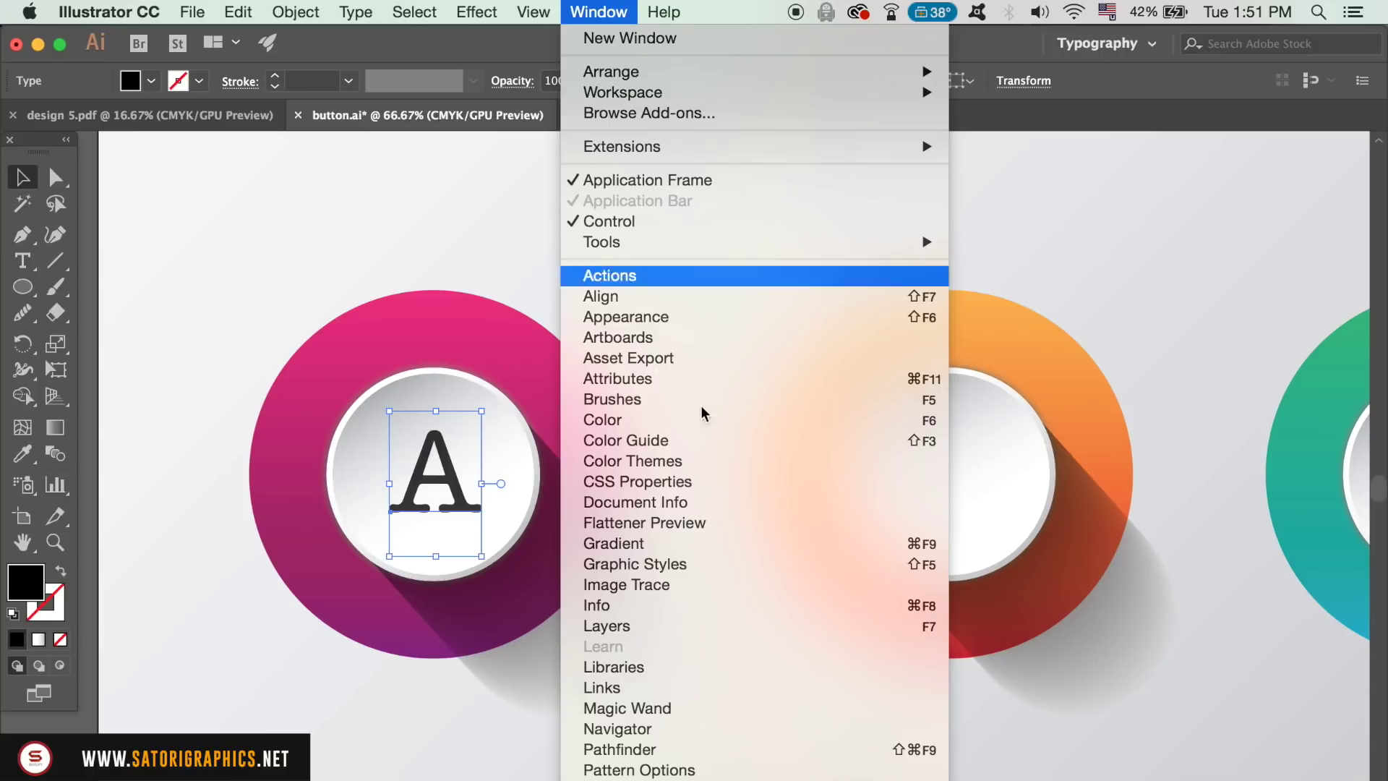
mouse_move(743, 765)
left_click(734, 628)
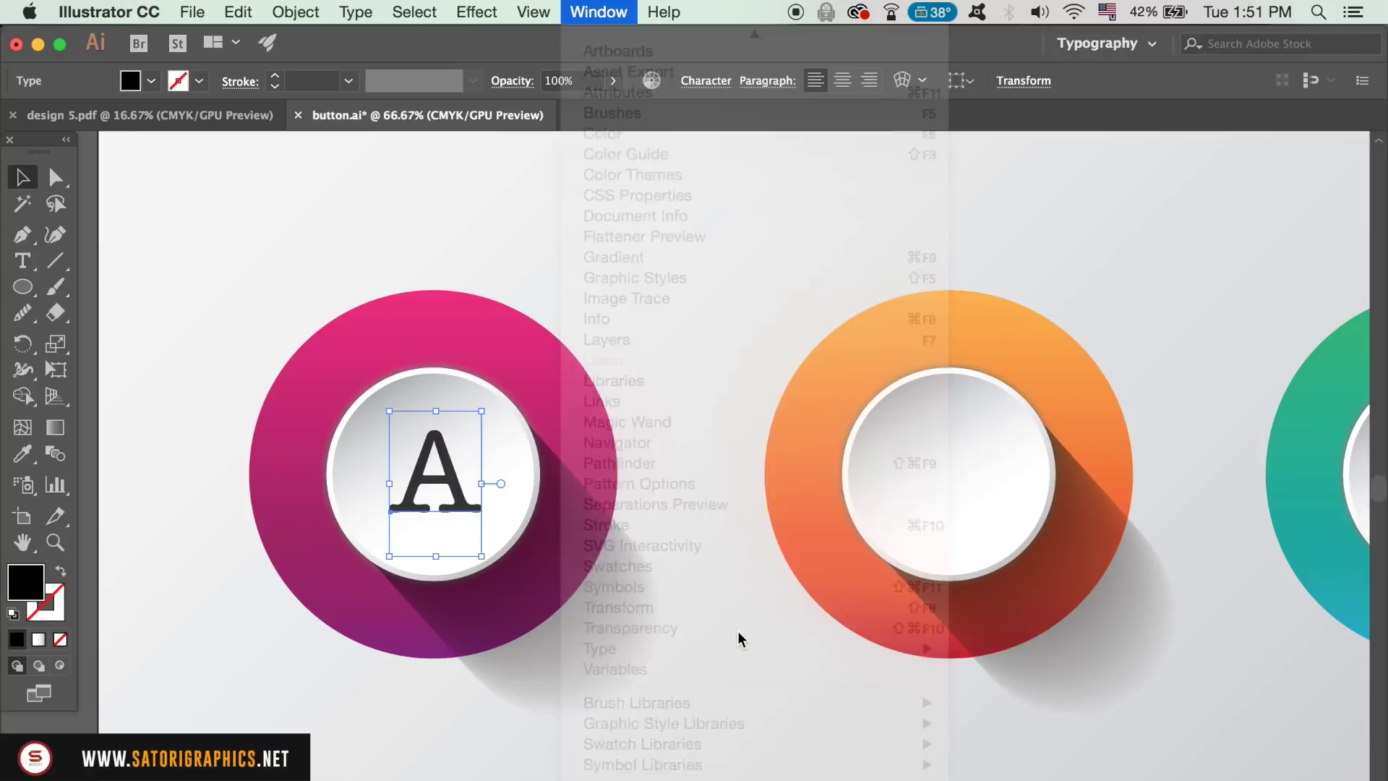
left_click(1164, 247)
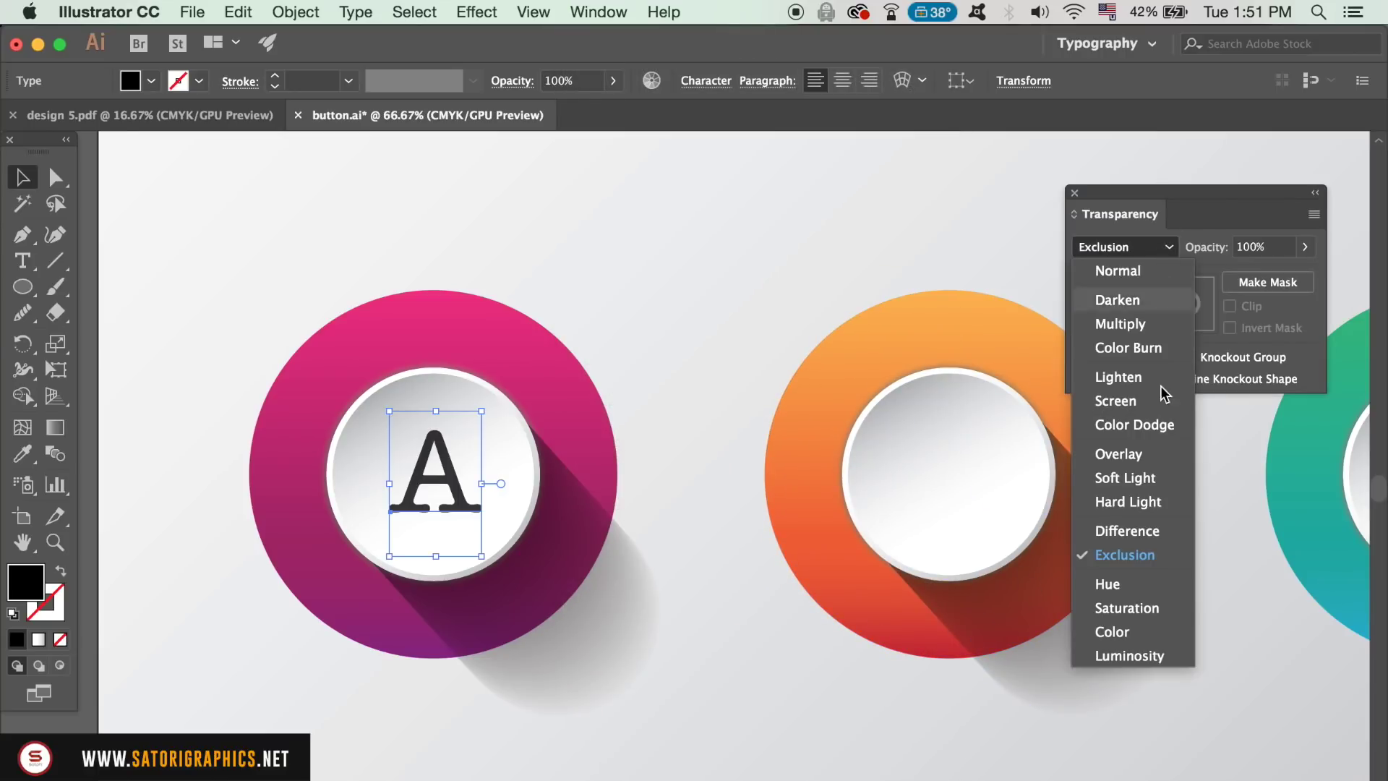
left_click(1151, 463)
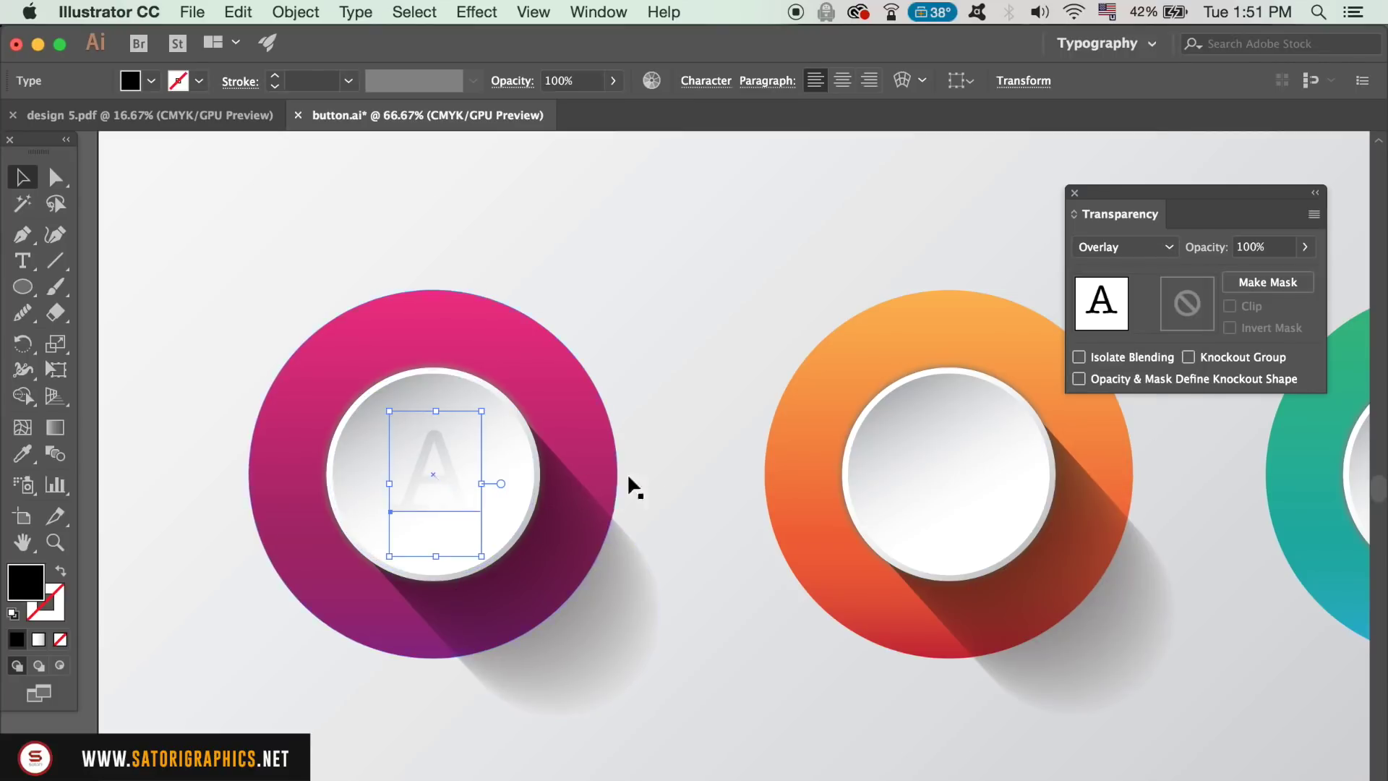
key("super+c")
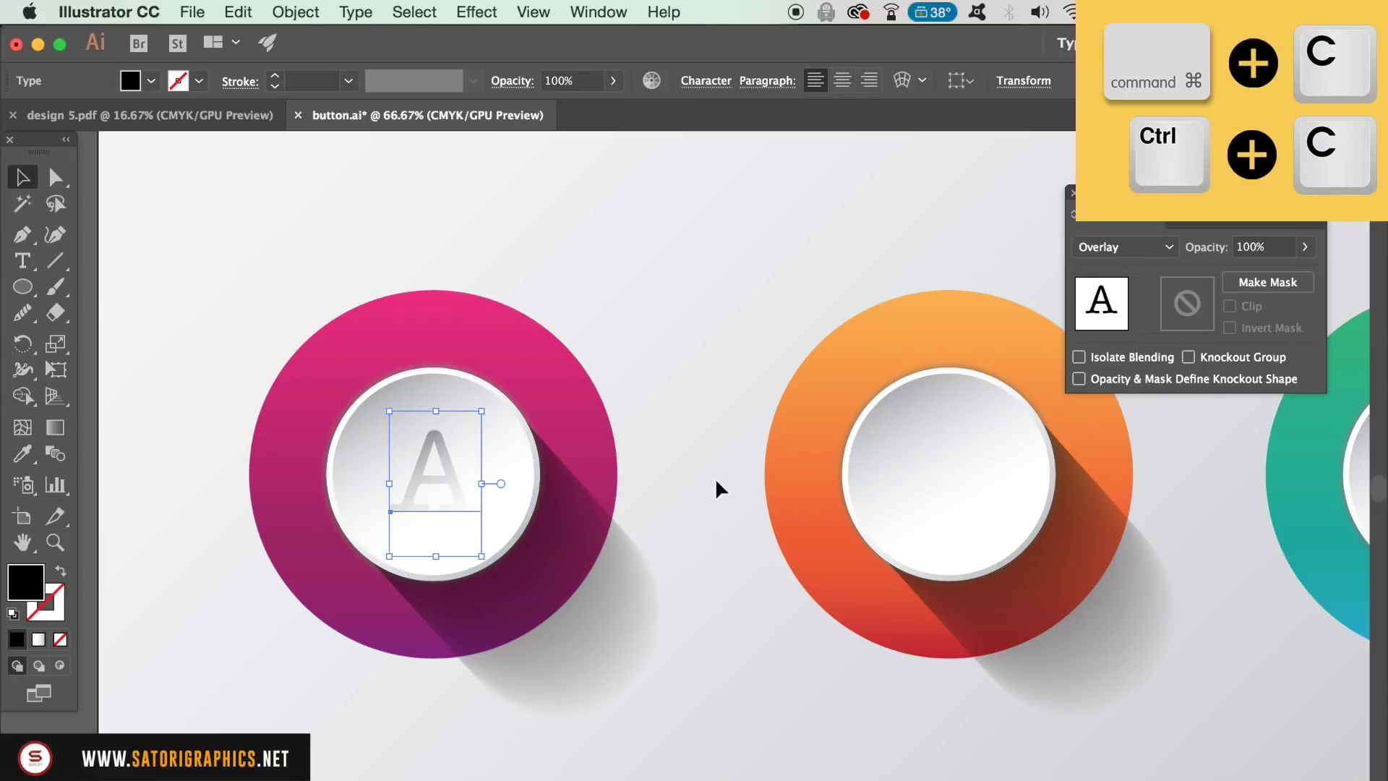
key("super+f")
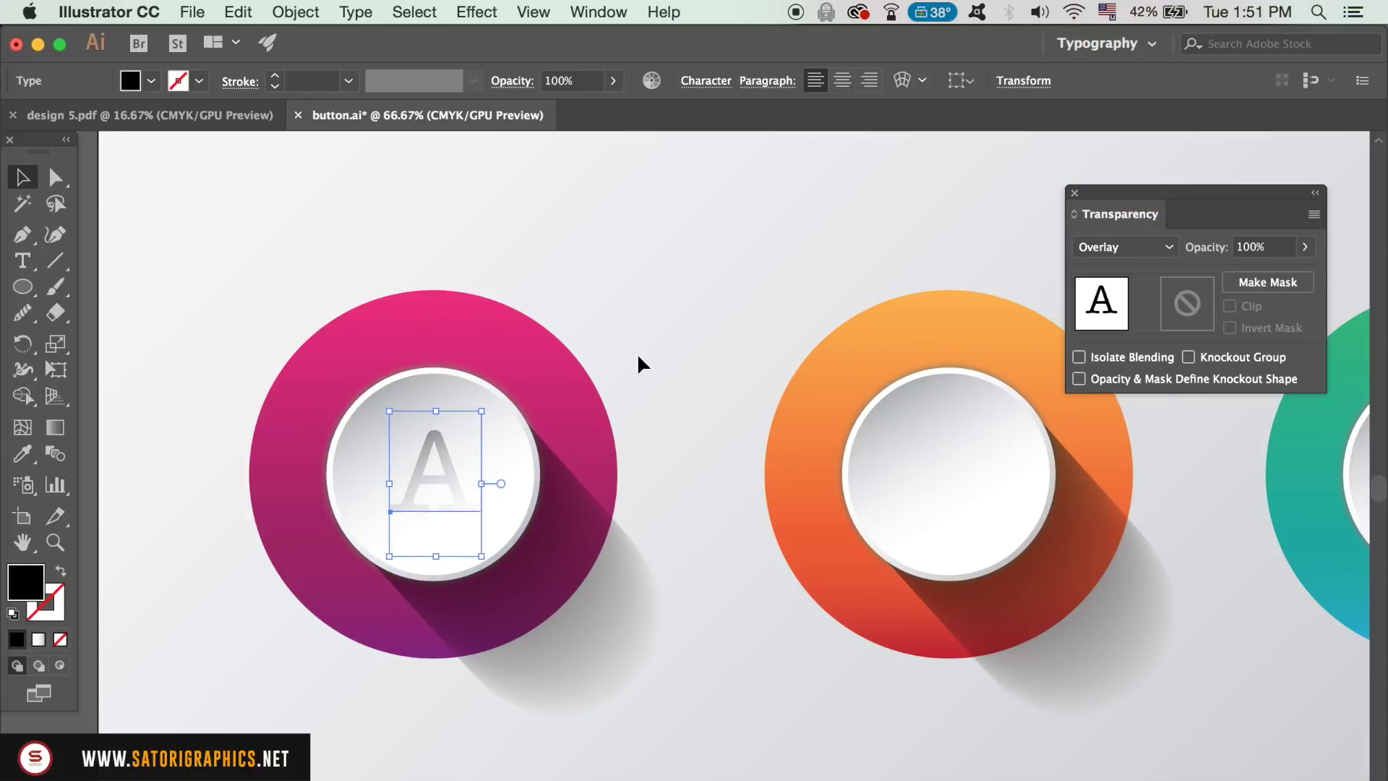
left_click(669, 354)
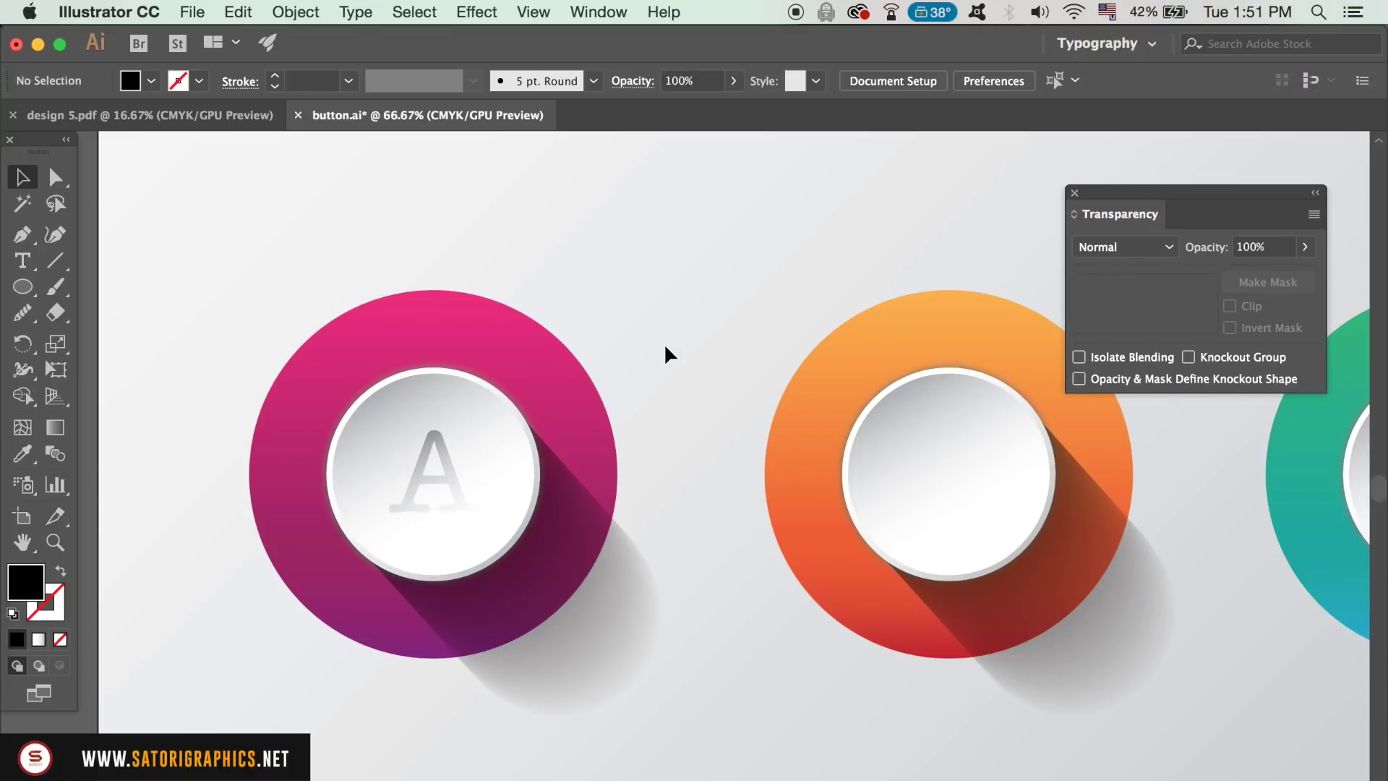
- Alt-drag a copy of the A onto the orange button and retype it as B
left_click_drag(450, 488, 971, 496)
left_click(23, 261)
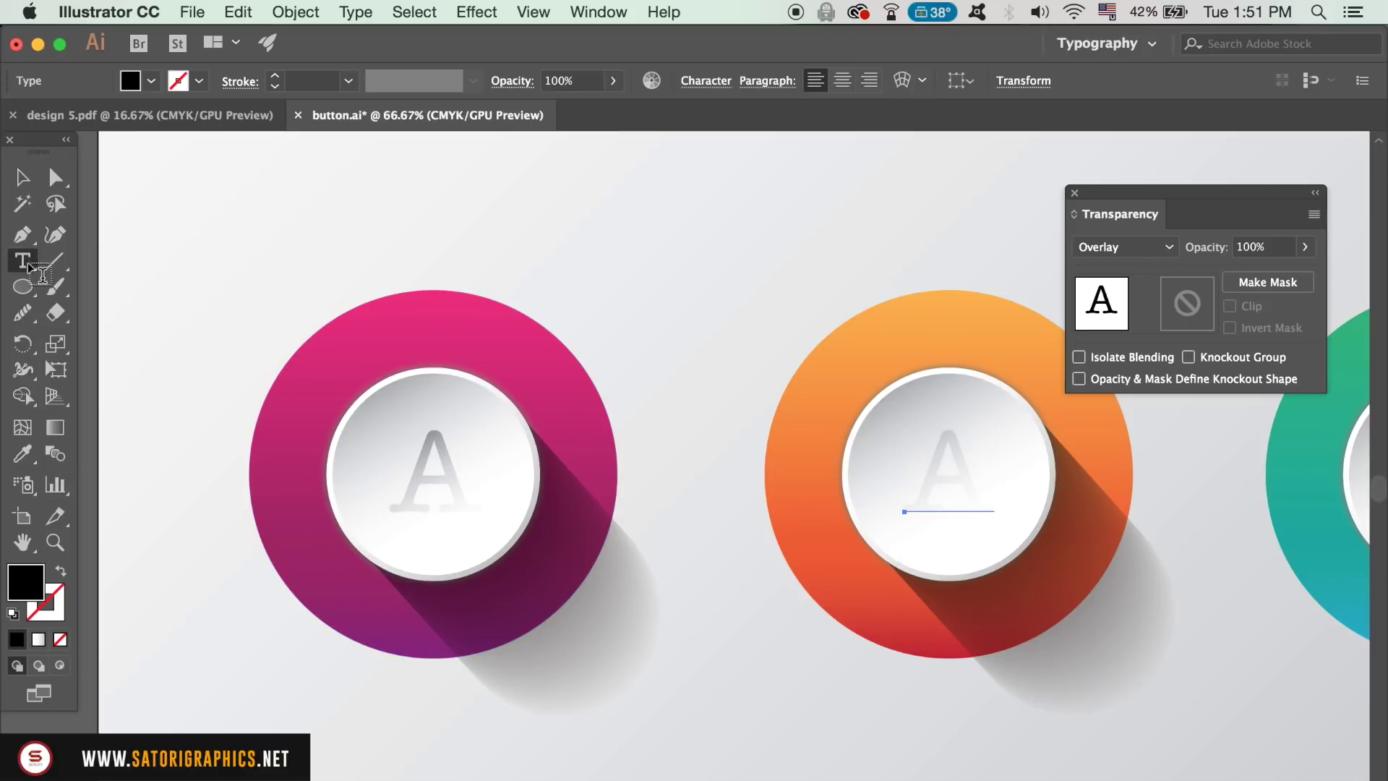
double_click(938, 485)
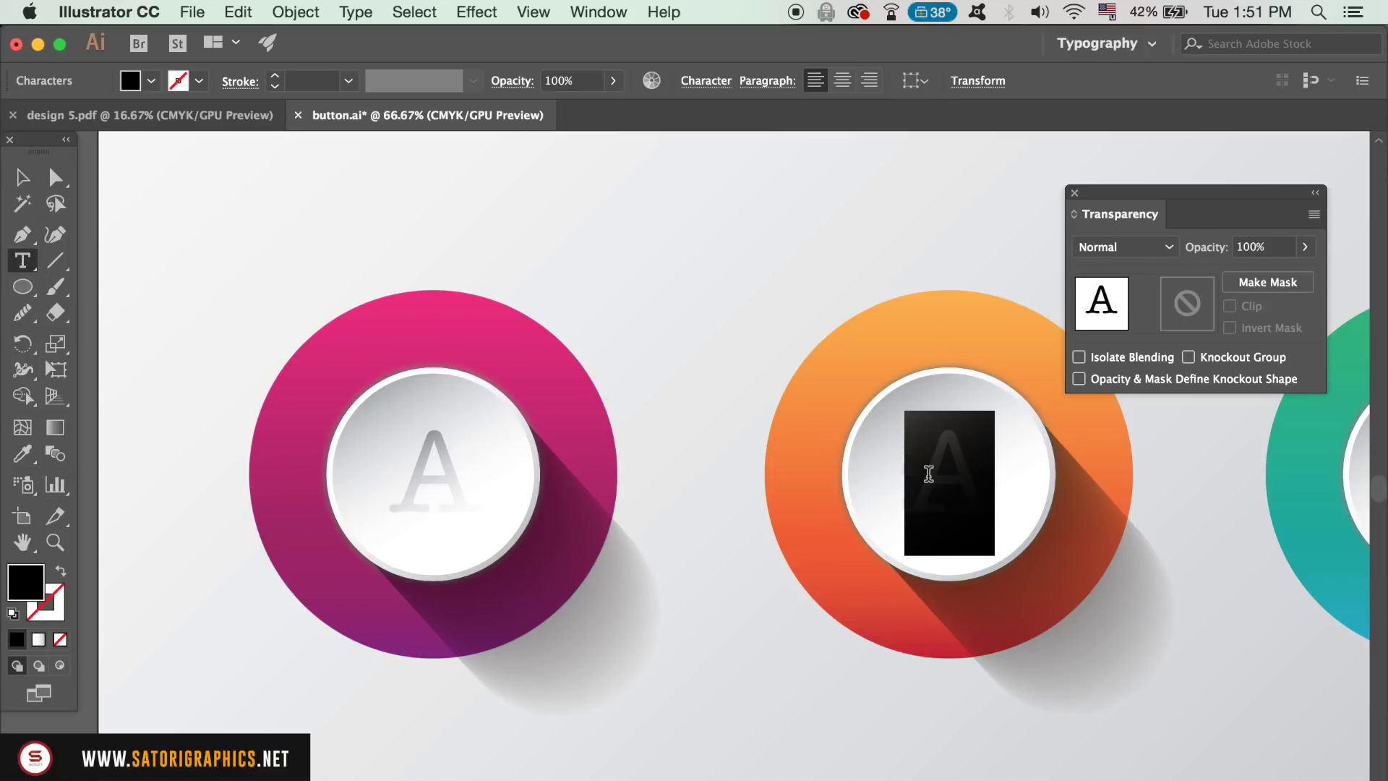
type("B")
key("Escape")
left_click(24, 176)
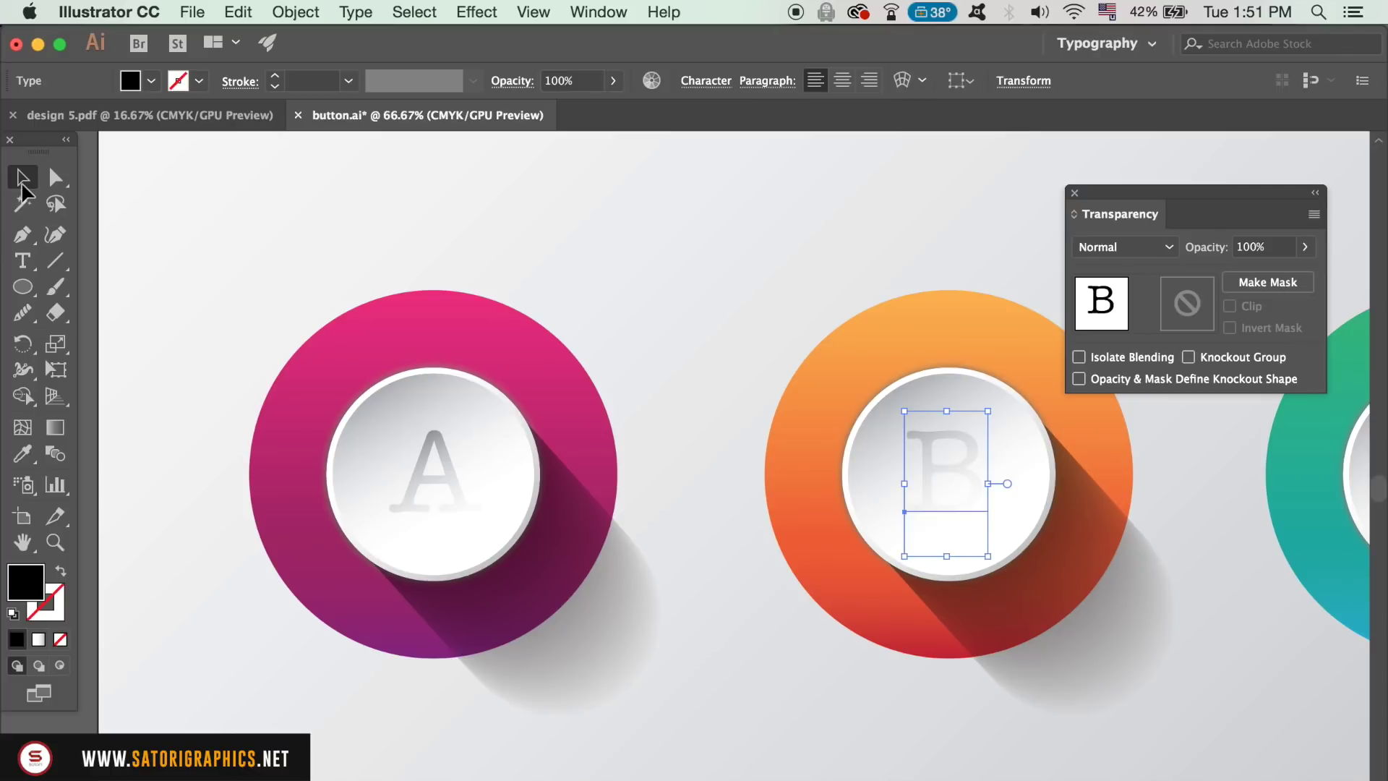